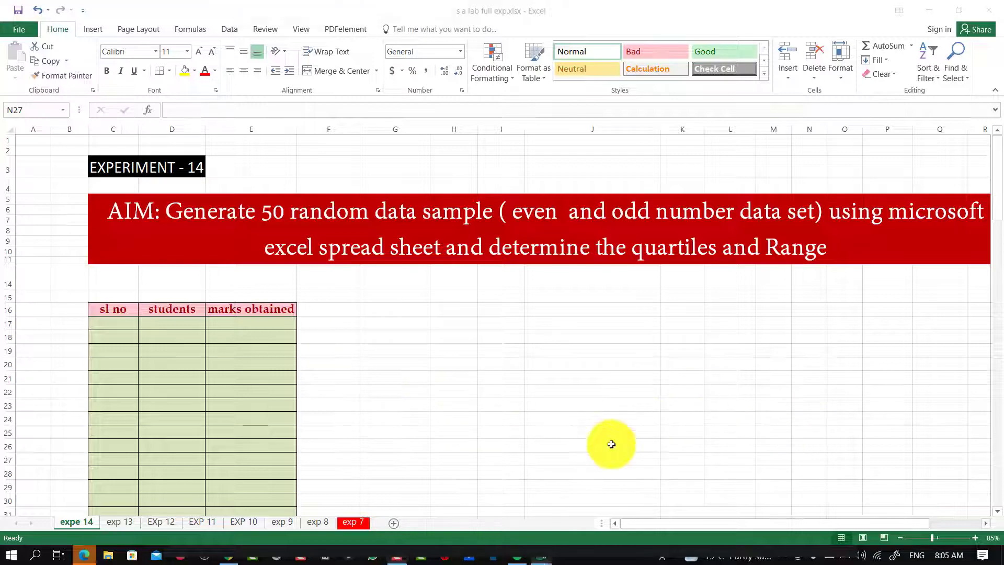
Enter the serial numbers 1, 2 and 3 in the first three rows of the sl no column
click(124, 328)
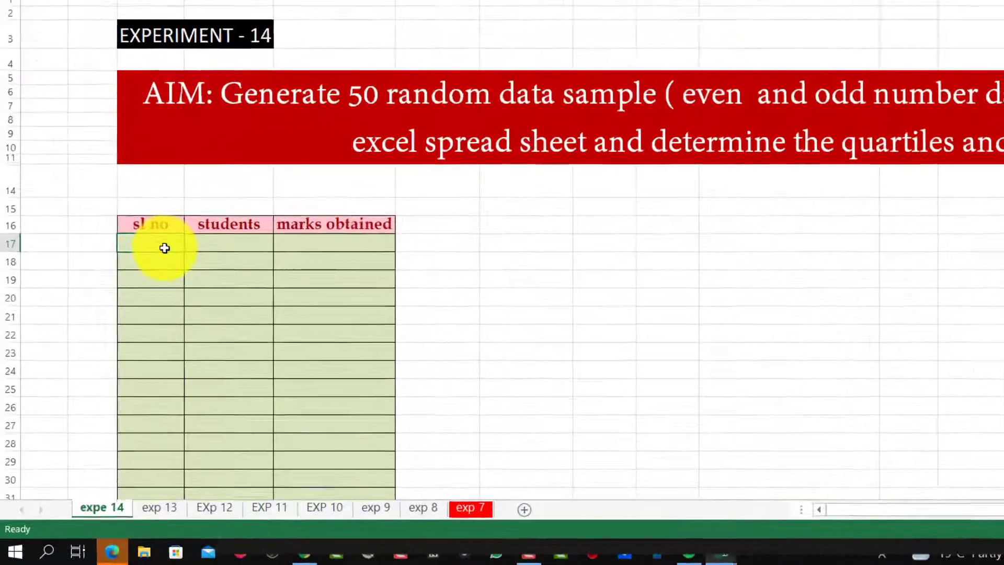
text(1)
key(Return)
text(2)
key(Return)
text(3)
key(Return)
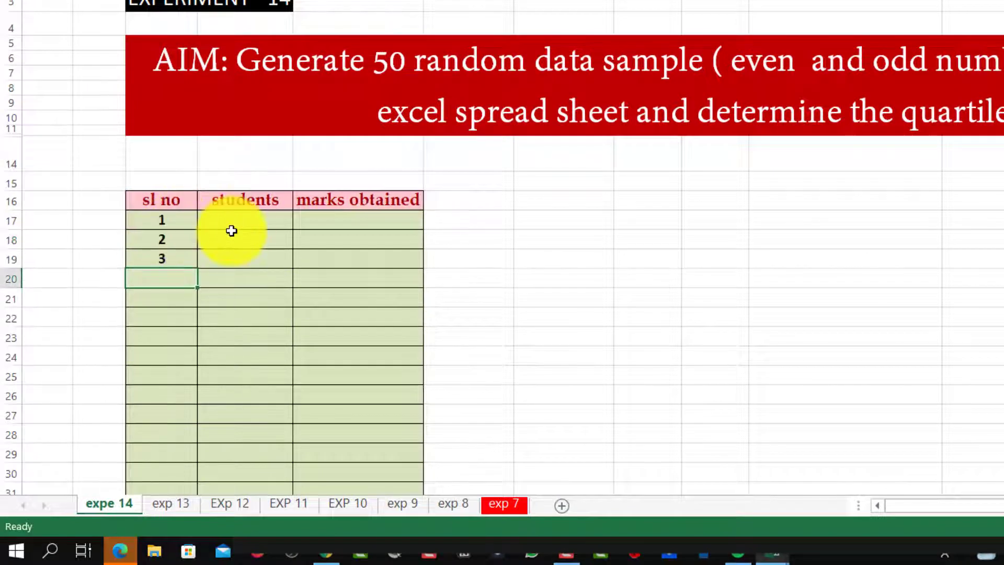
Enter "student 1" in the first row of the students column
click(245, 221)
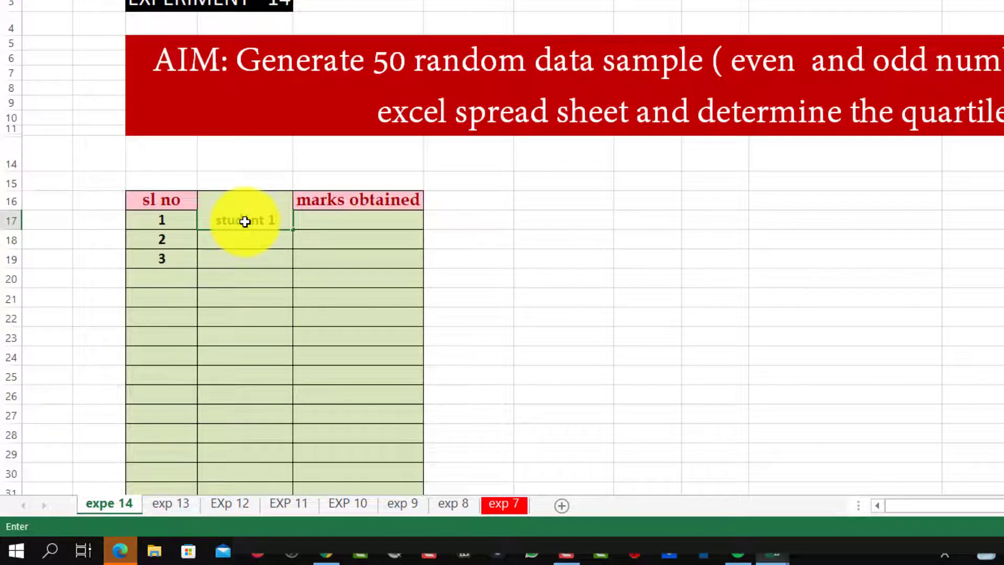
text(student 1)
key(Tab)
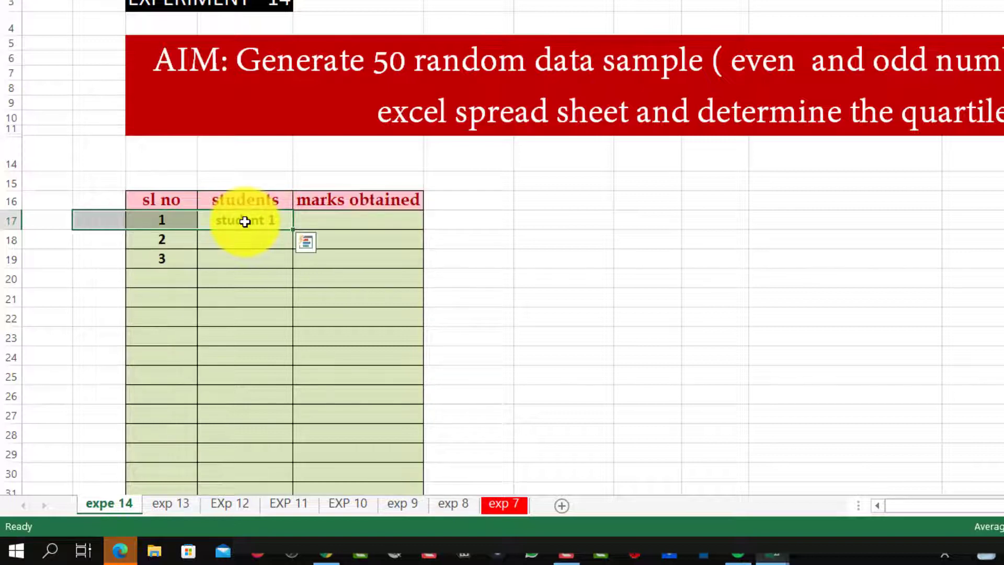
click(814, 307)
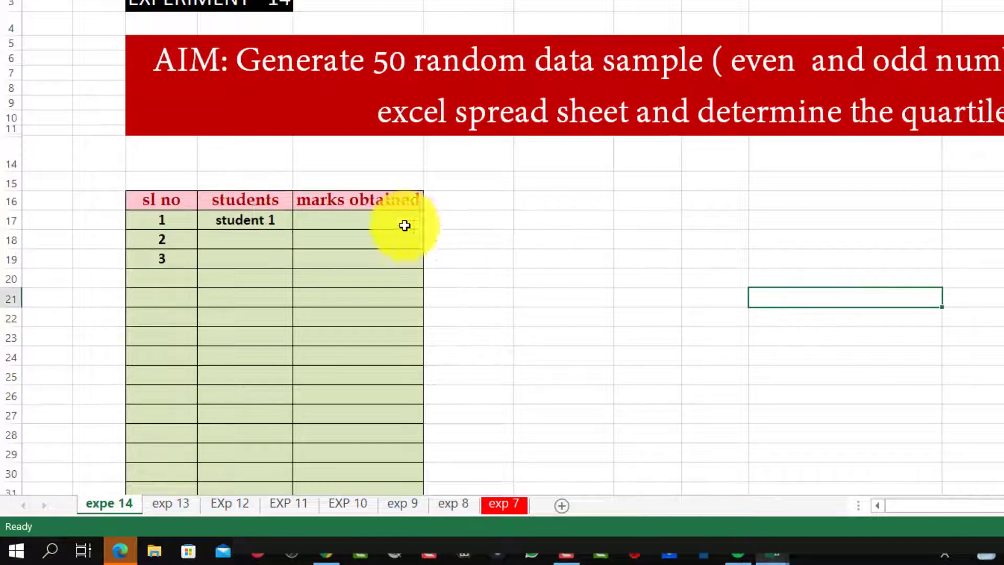
Copy the student 1 entry into the two rows below and change the copies to "student 2" and "student 3"
click(260, 217)
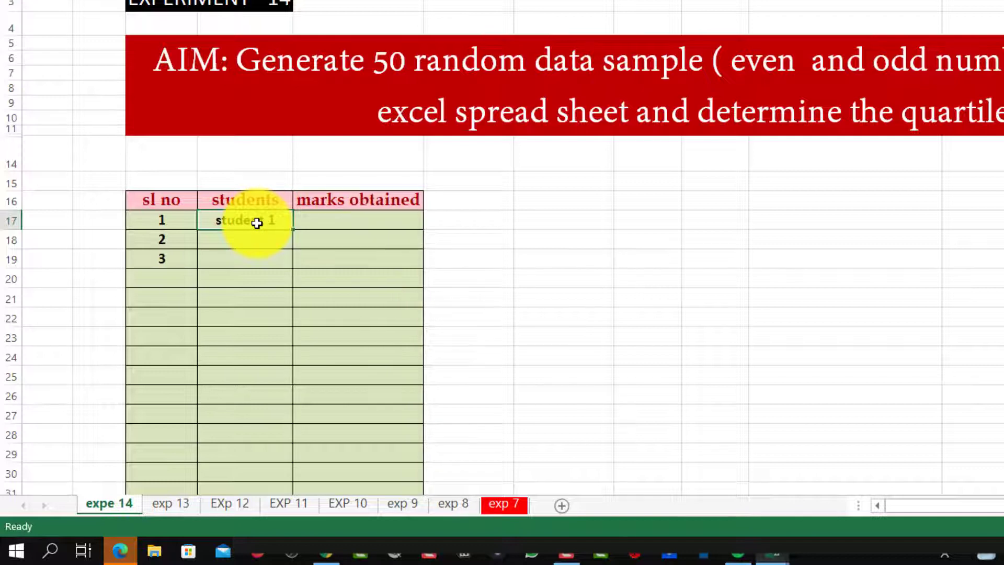
key(ctrl+c)
click(258, 238)
key(ctrl+v)
click(260, 256)
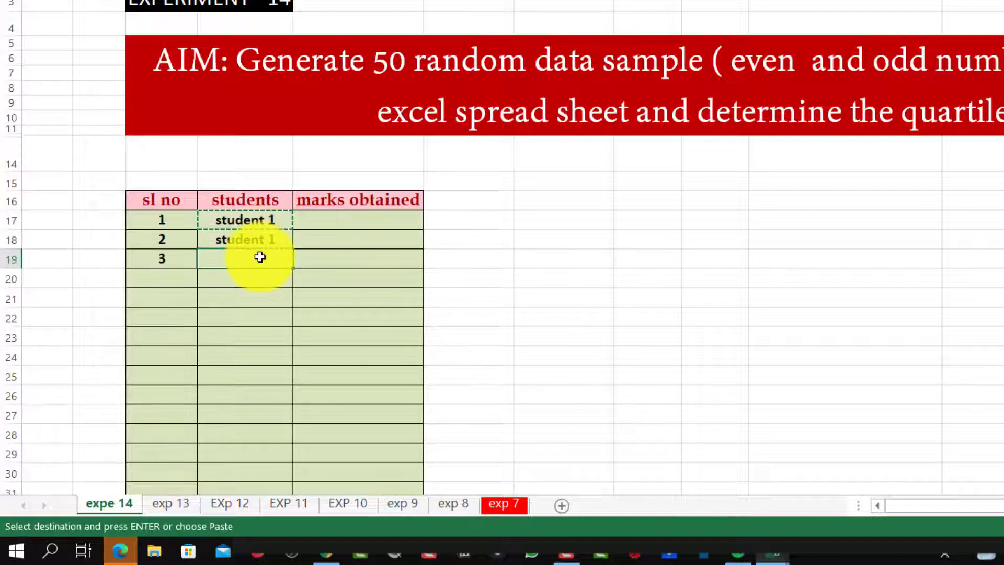
key(ctrl+v)
double_click(278, 242)
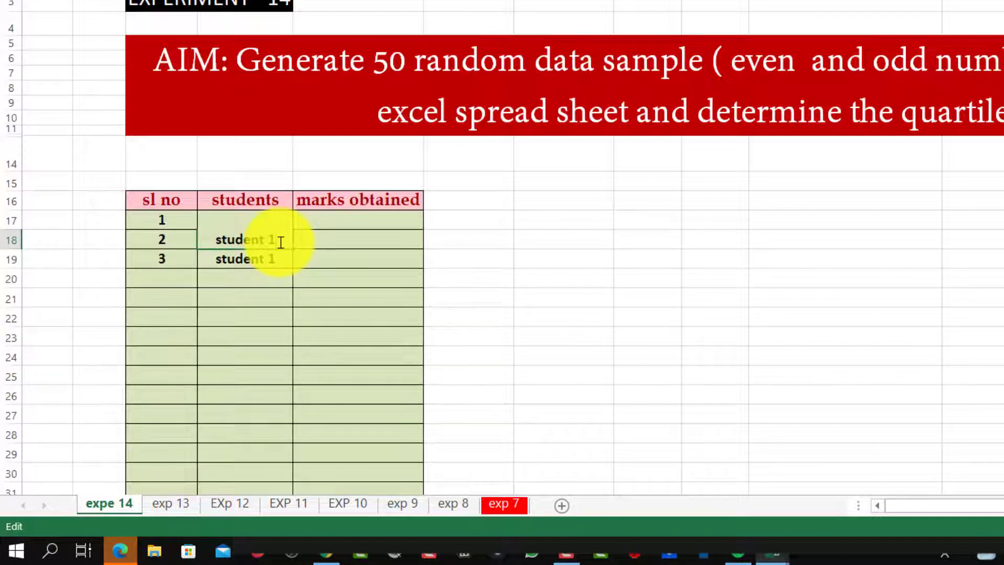
text(2)
click(276, 260)
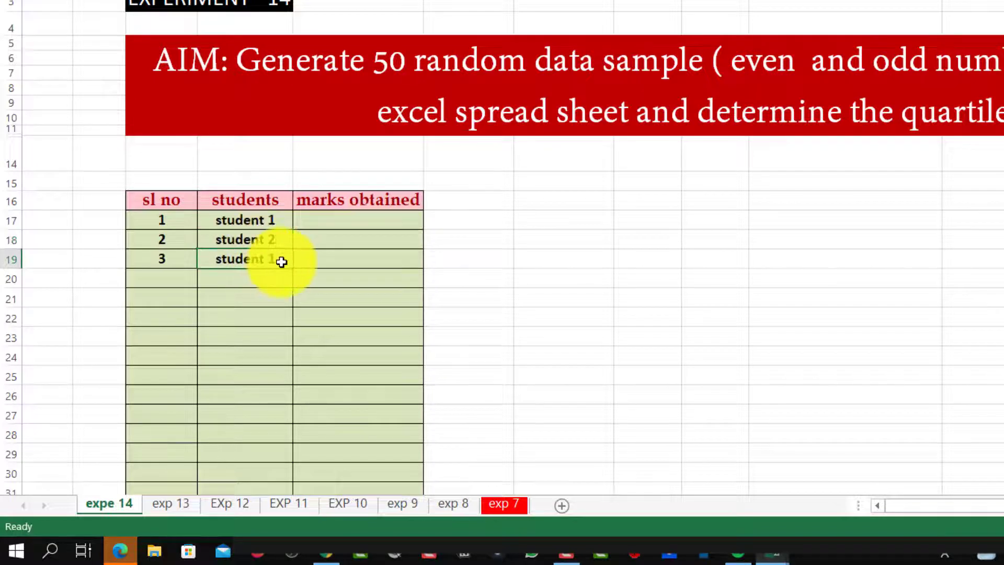
text(3)
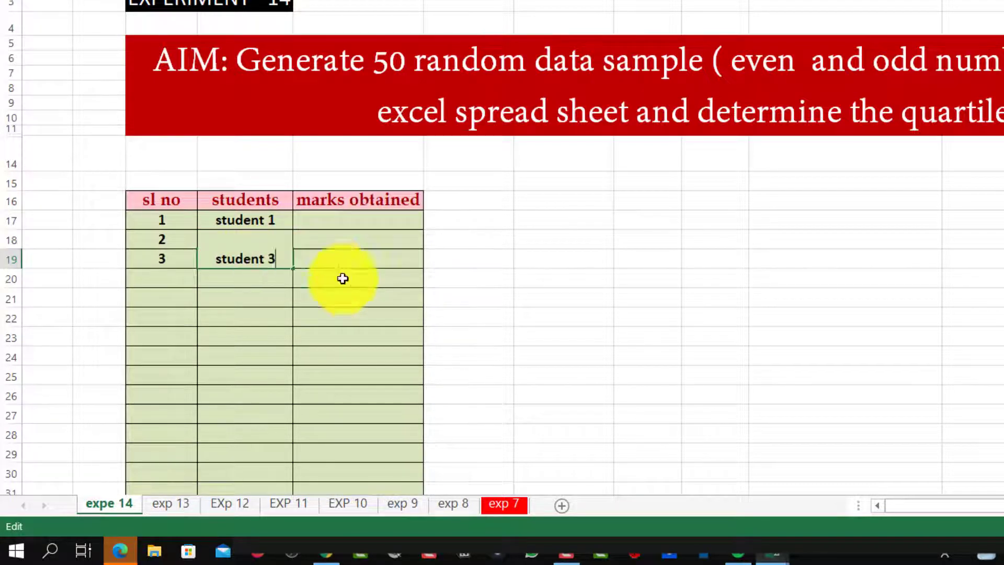
click(880, 296)
Generate a random mark for student 1 in the marks obtained column with =RANDBETWEEN(1,100)
click(380, 222)
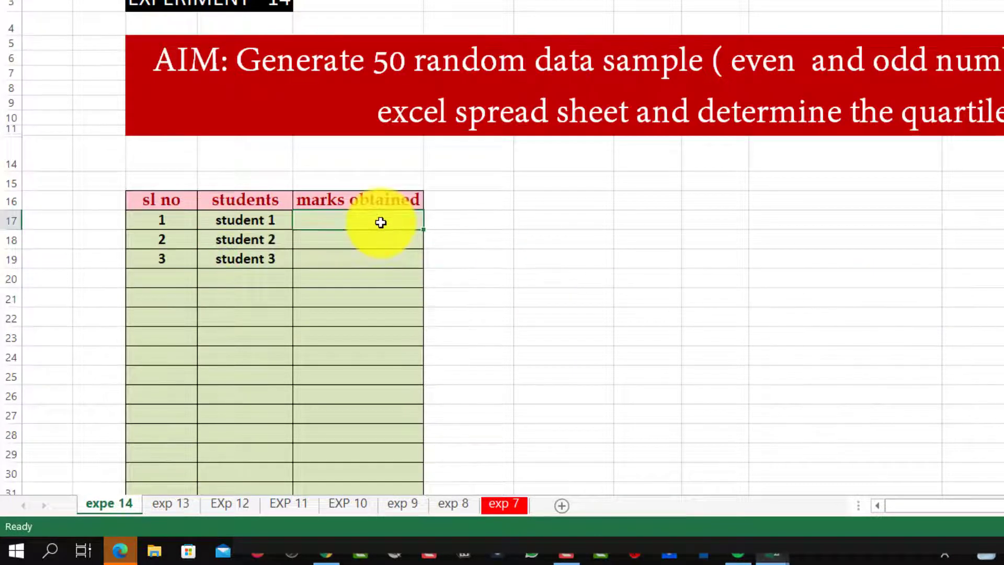
text(=r)
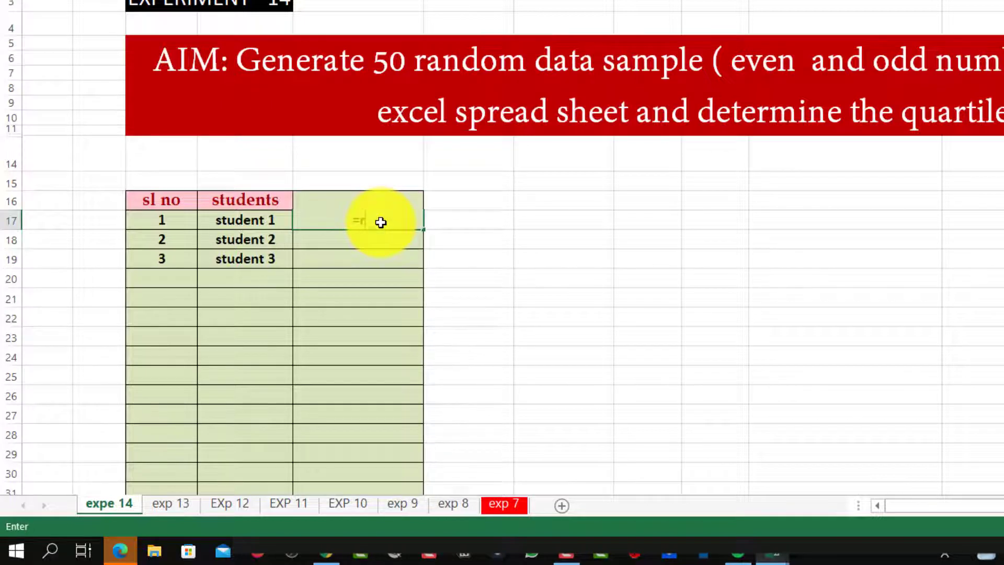
text(an)
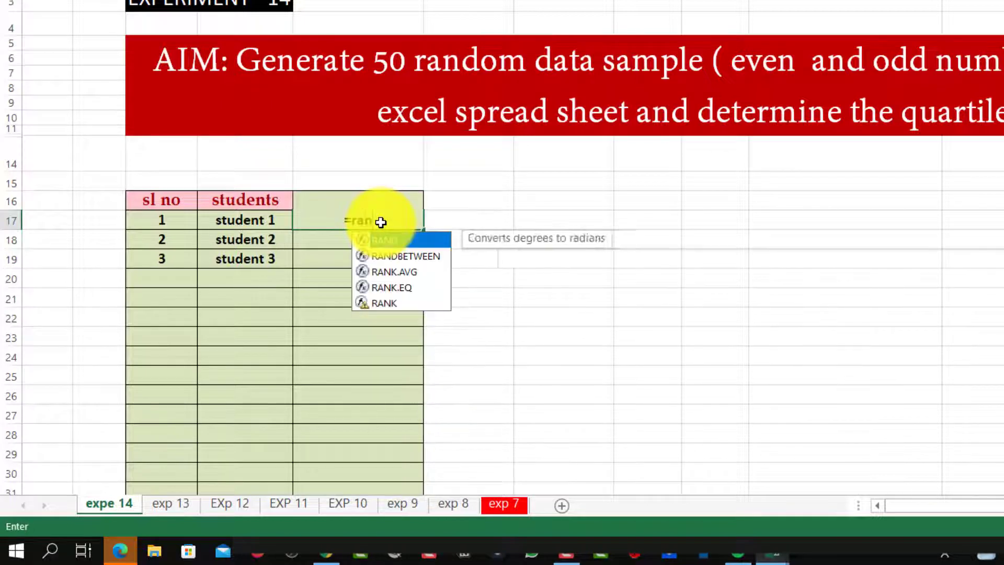
double_click(423, 256)
text(1,)
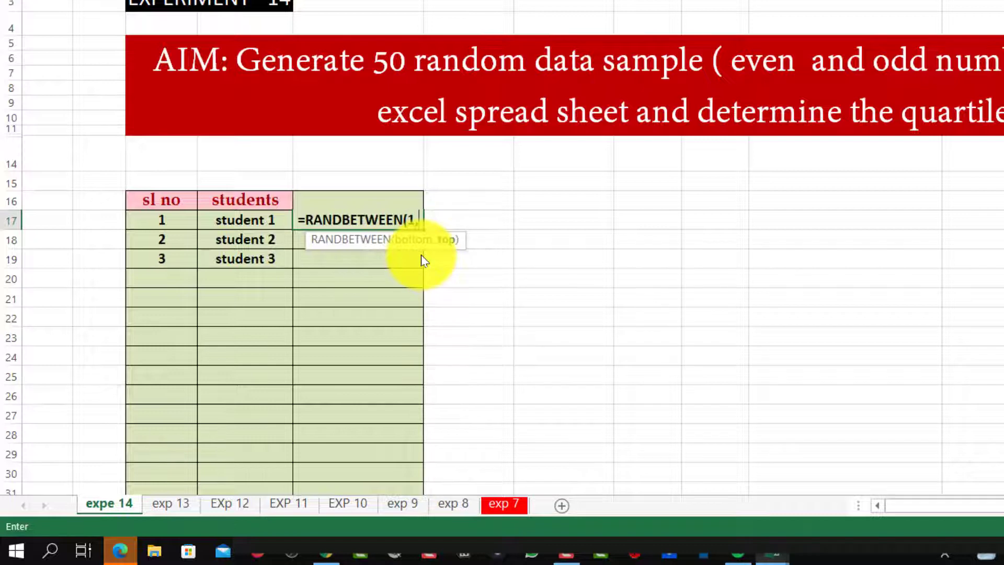
text(100)
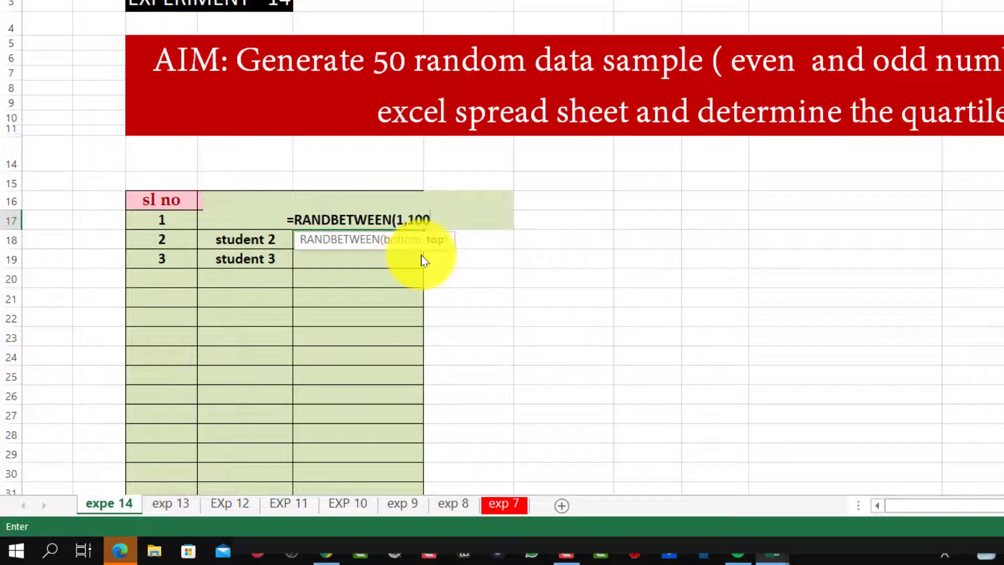
text())
key(Return)
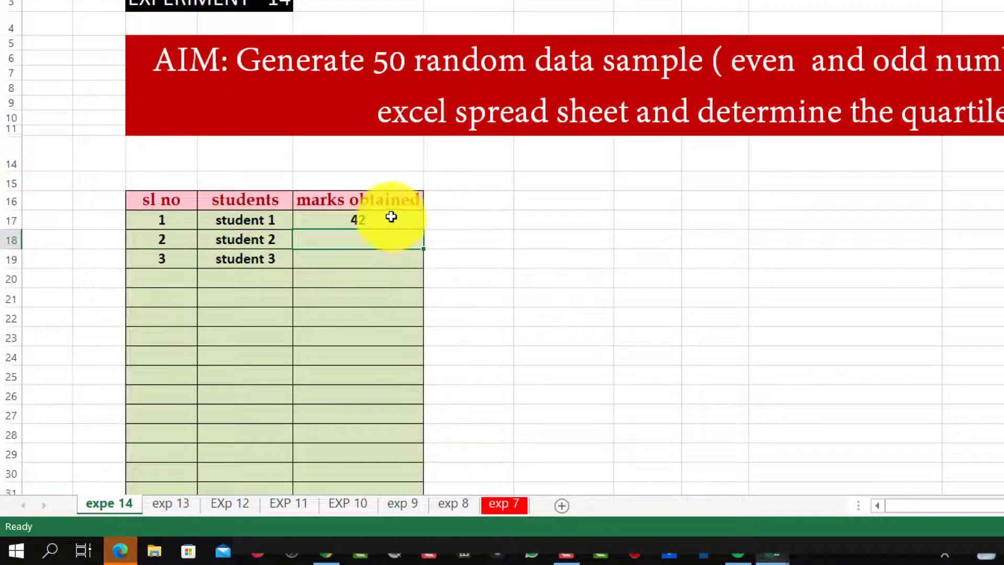
Fill the random mark formula down to the student 2 and student 3 rows
click(391, 217)
drag(421, 232, 421, 267)
click(815, 318)
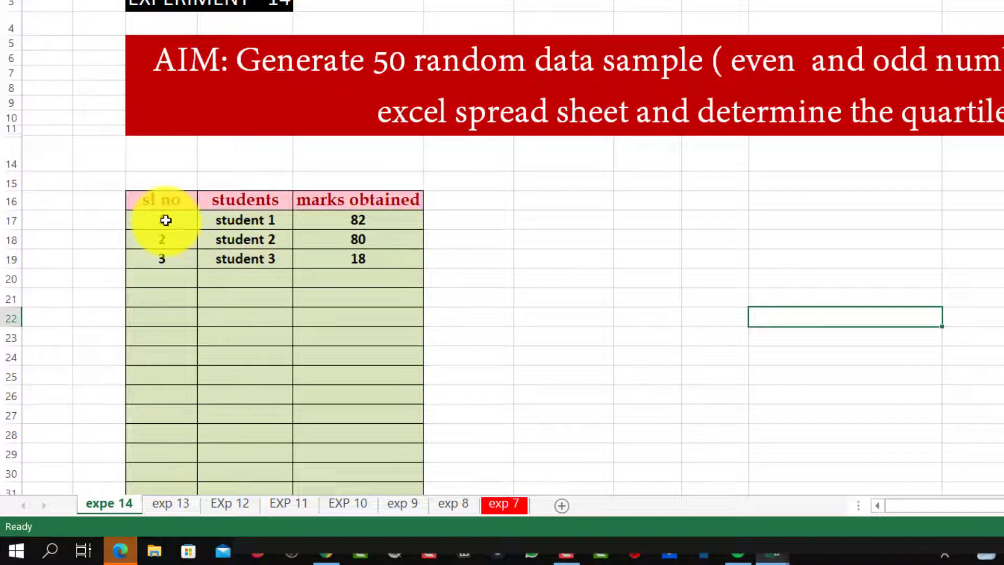
Extend the three filled table rows down to serial number 50 with matching student labels and random marks
drag(164, 220, 351, 4)
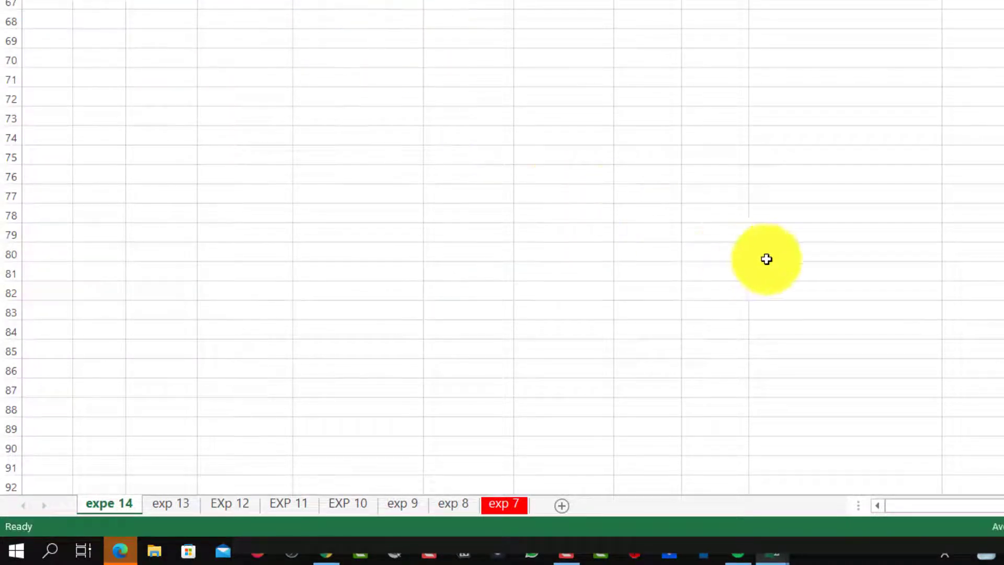
scroll(769, 260, up, 13)
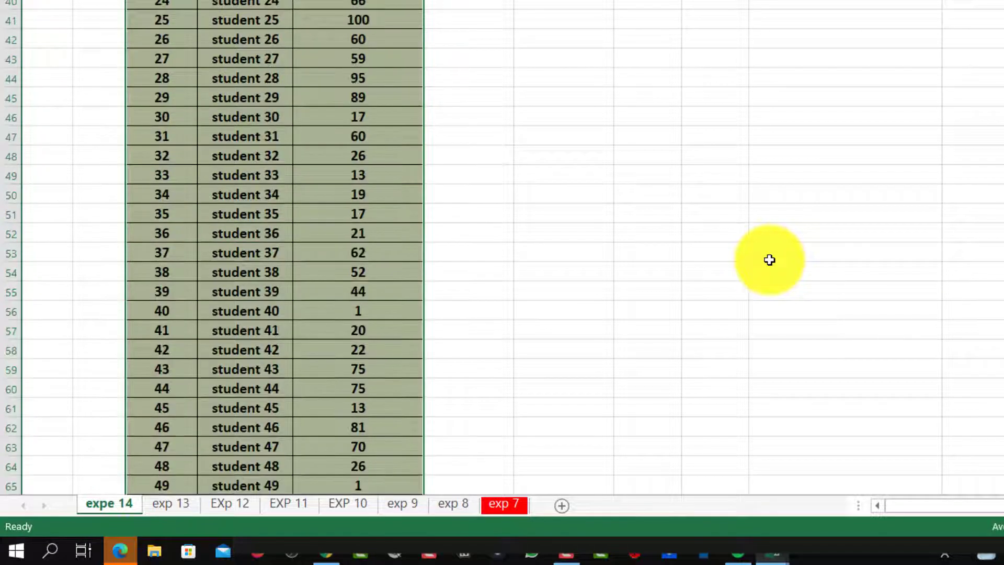
scroll(866, 239, up, 8)
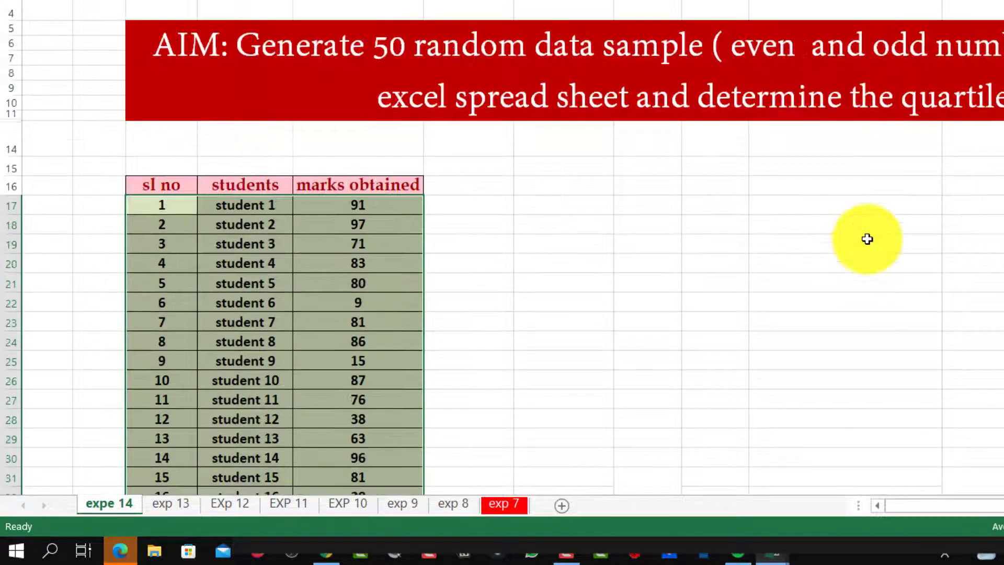
click(860, 303)
Merge and center cells C15:E15 above the table header and enter the title "Even data sample"
drag(150, 169, 394, 169)
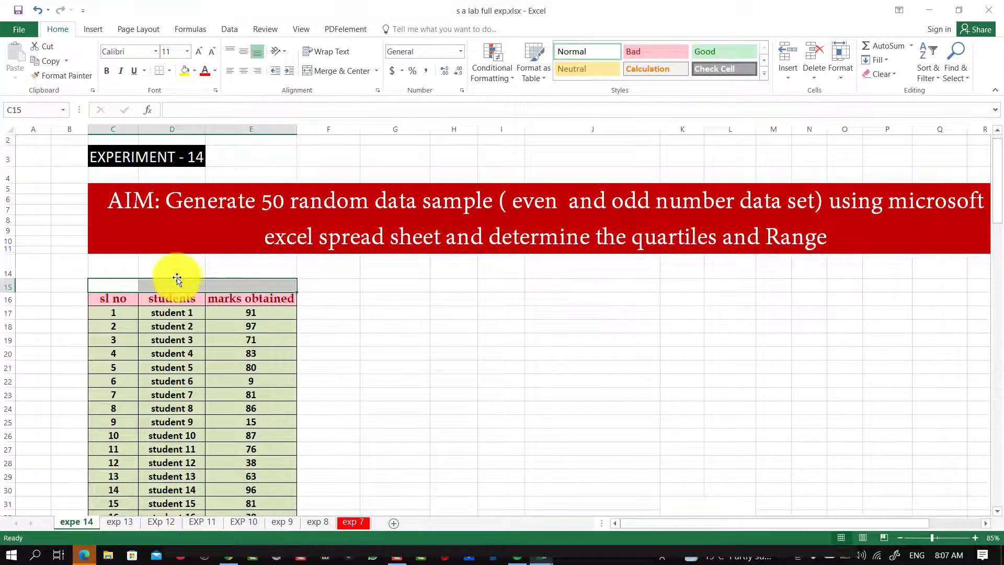
click(350, 69)
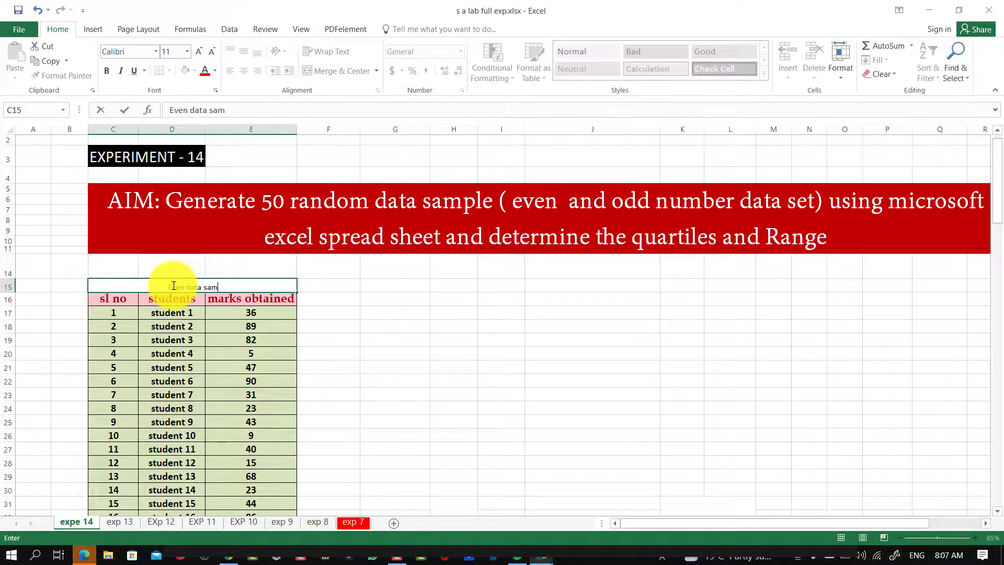
click(598, 397)
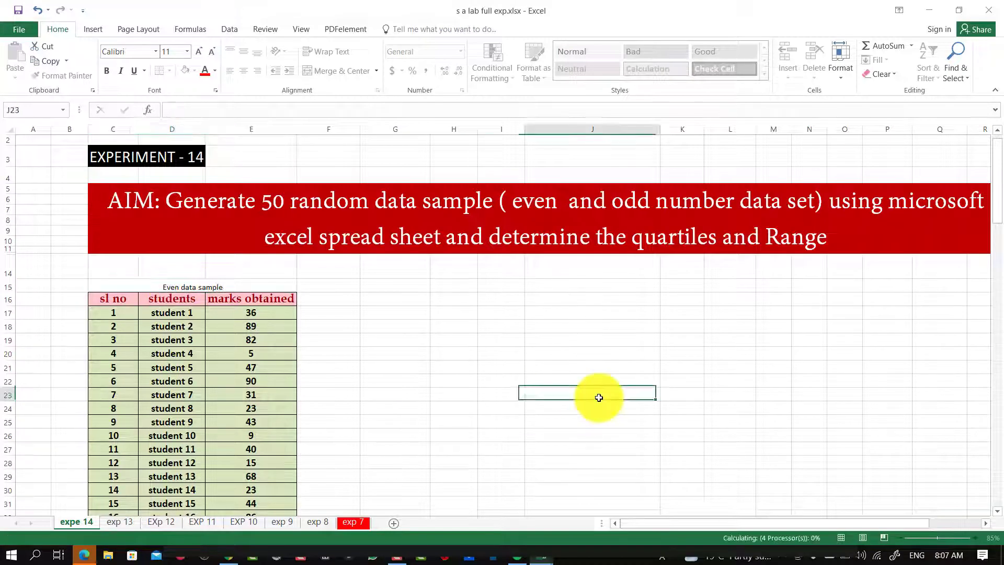
Set the font size of the "Even data sample" title to 14
click(194, 285)
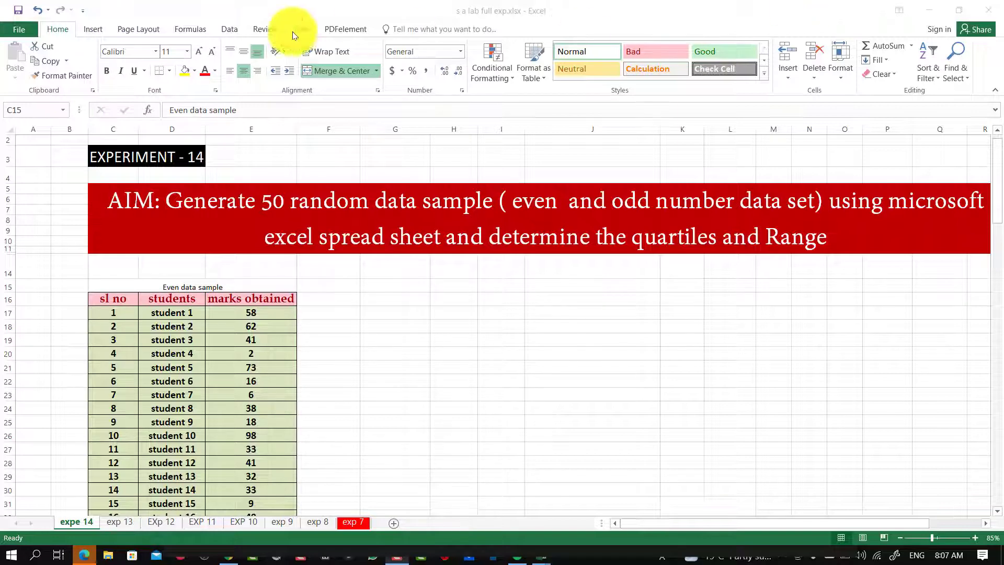
click(188, 49)
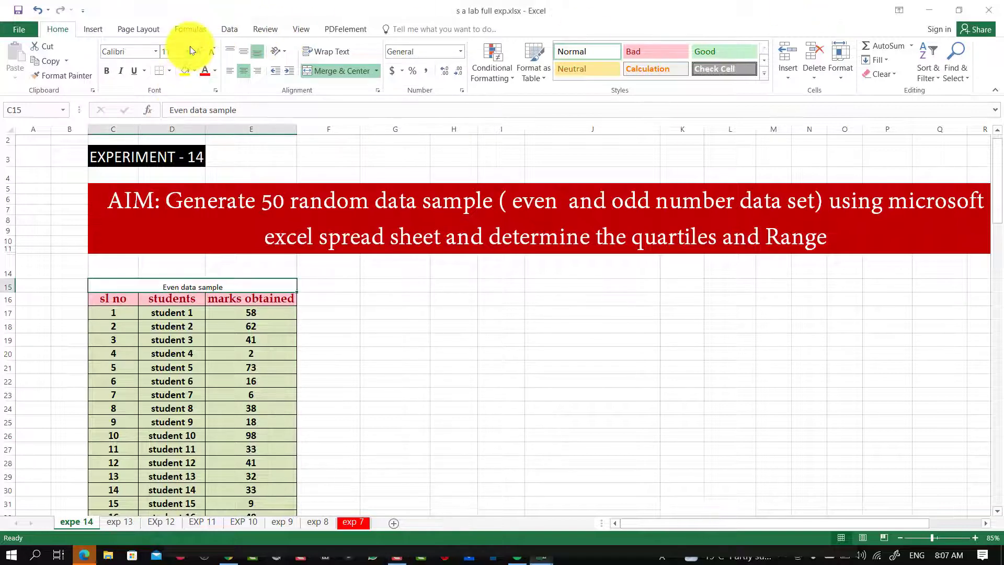
click(188, 50)
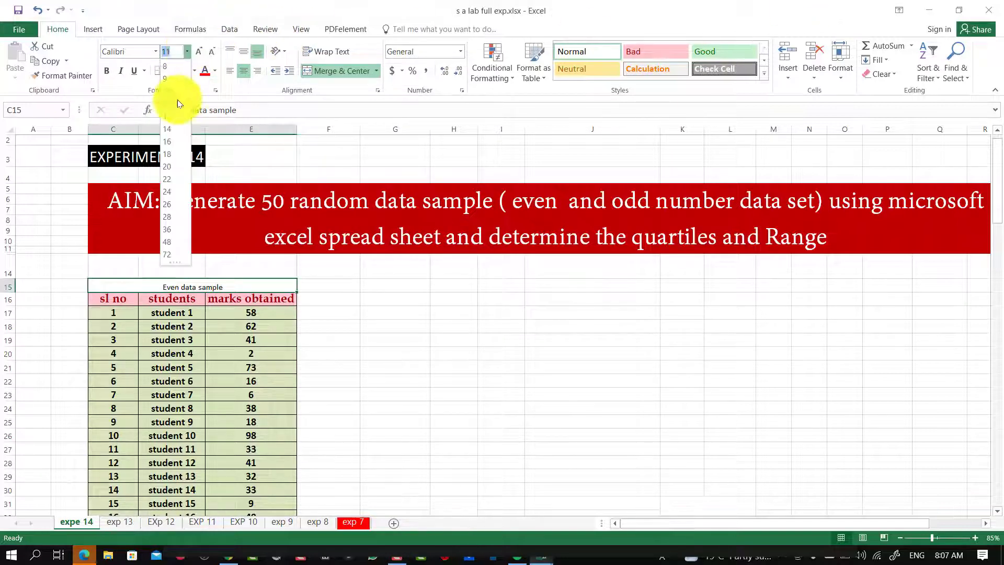
click(174, 131)
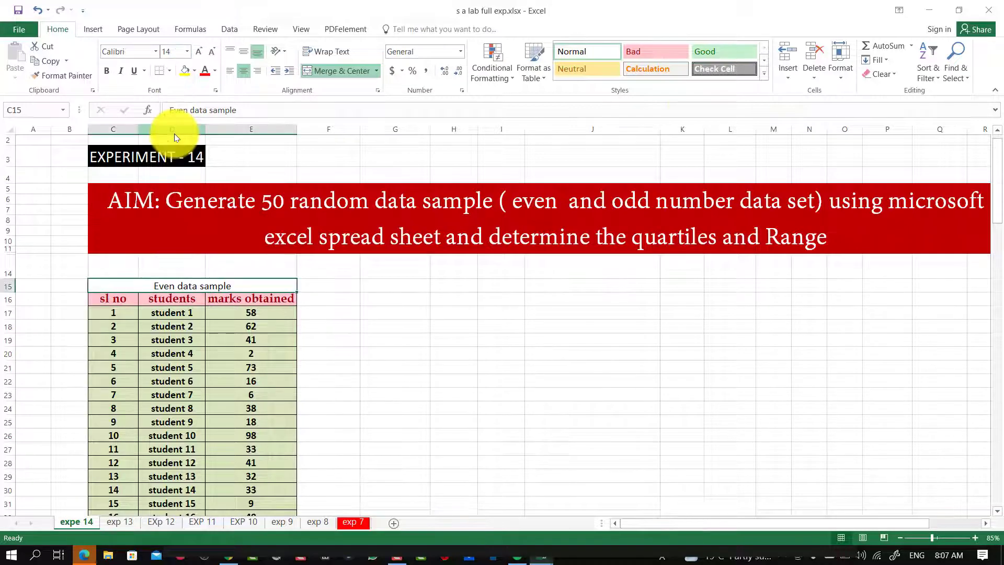
Apply the Good cell style to the "Even data sample" title and make its text 16 pt and bold
click(709, 50)
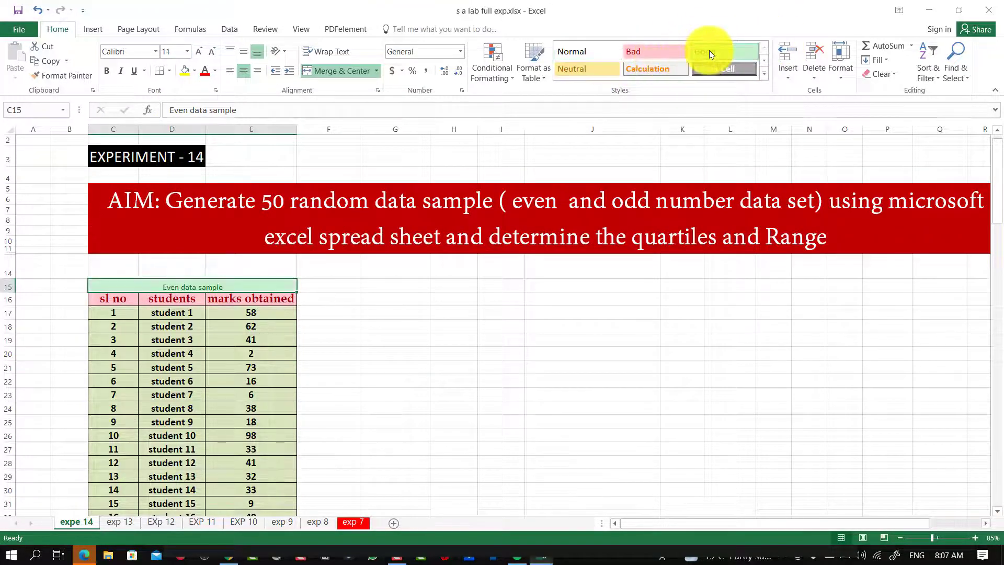
click(188, 52)
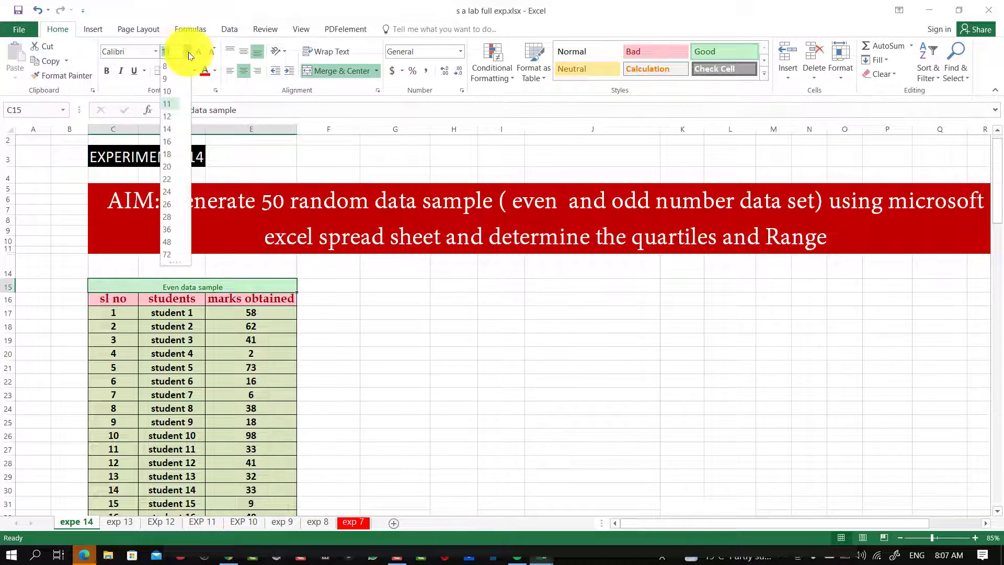
click(171, 141)
click(104, 72)
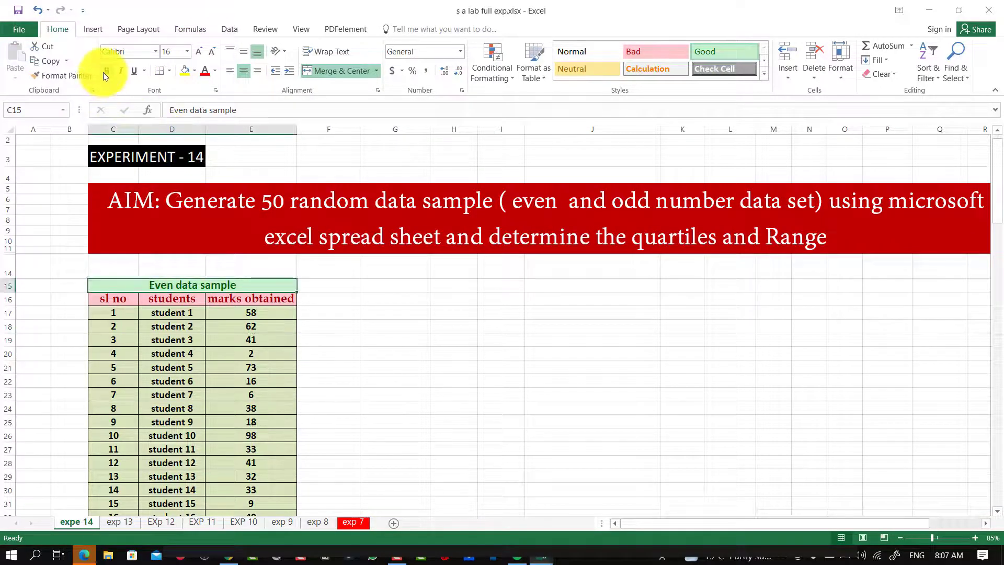
click(742, 408)
Copy the whole even data sample table, from its title in row 15 to student 50 in row 66
scroll(811, 392, down, 11)
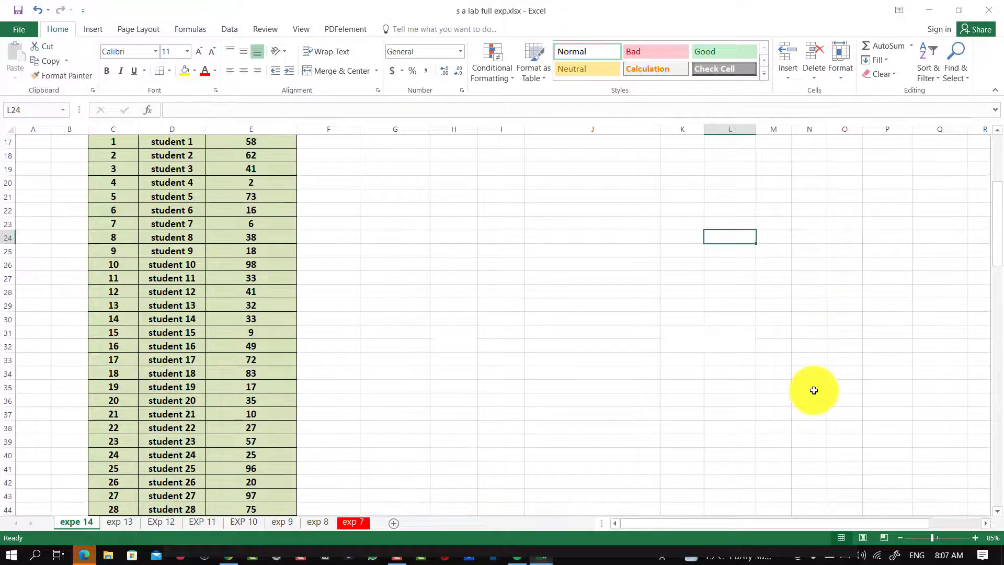
scroll(813, 390, down, 6)
scroll(813, 390, up, 13)
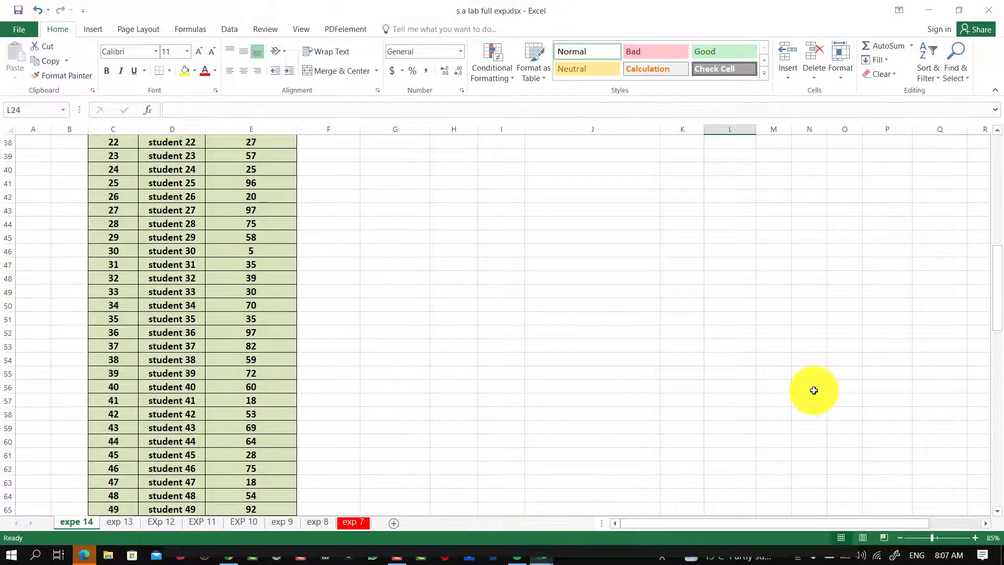
scroll(814, 390, up, 1)
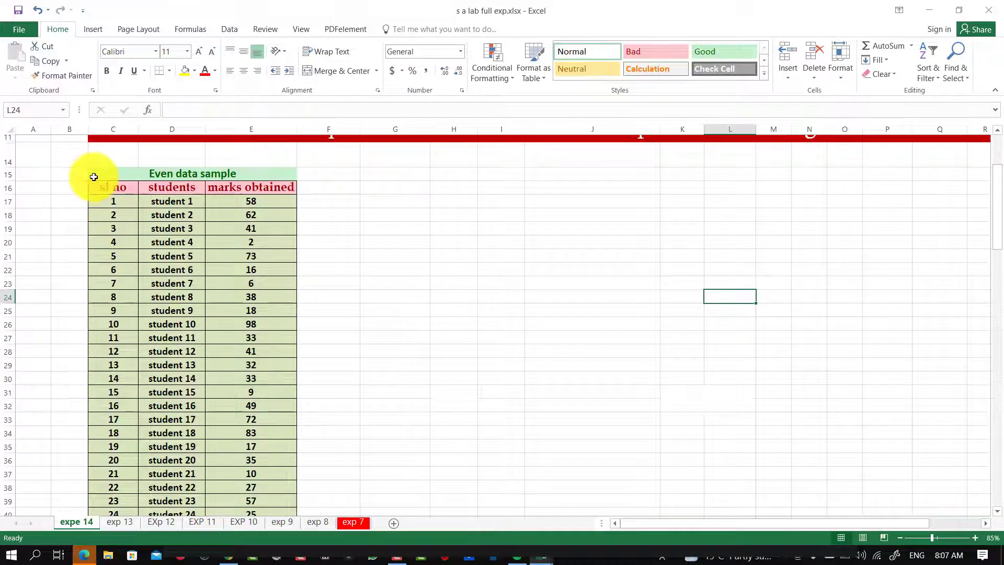
drag(94, 175, 278, 477)
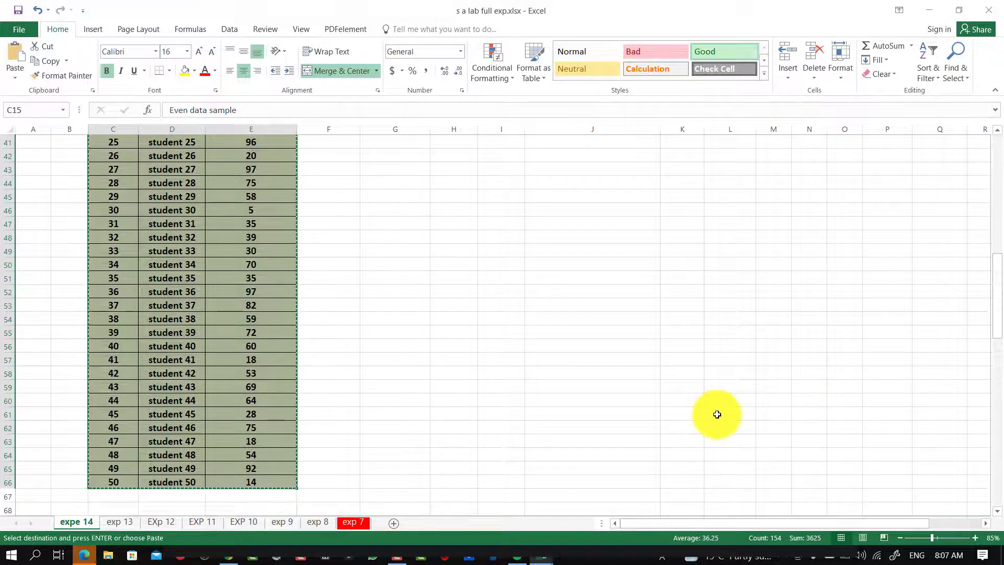
scroll(823, 392, up, 13)
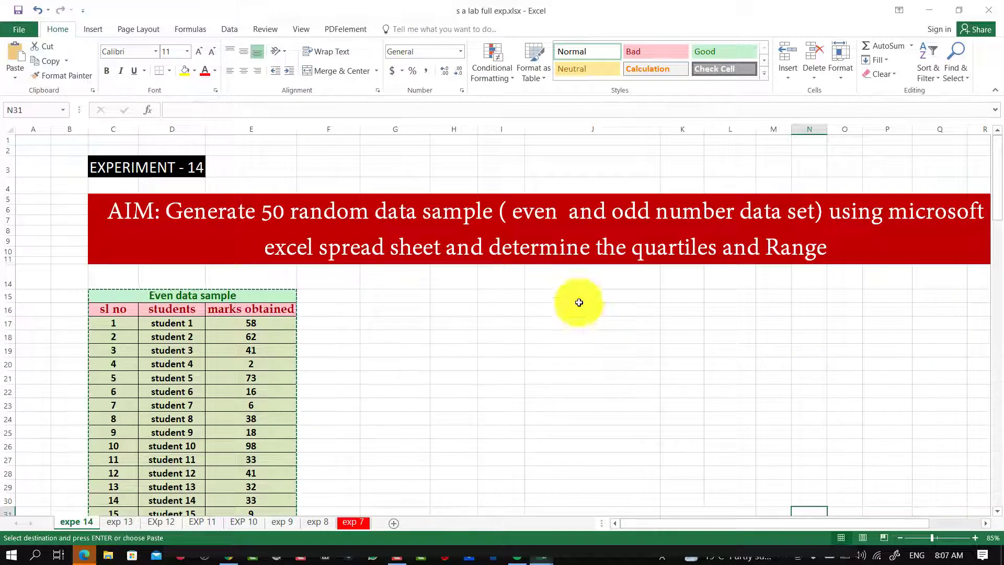
Try to paste the copied table, including its merged title, at L15
click(719, 296)
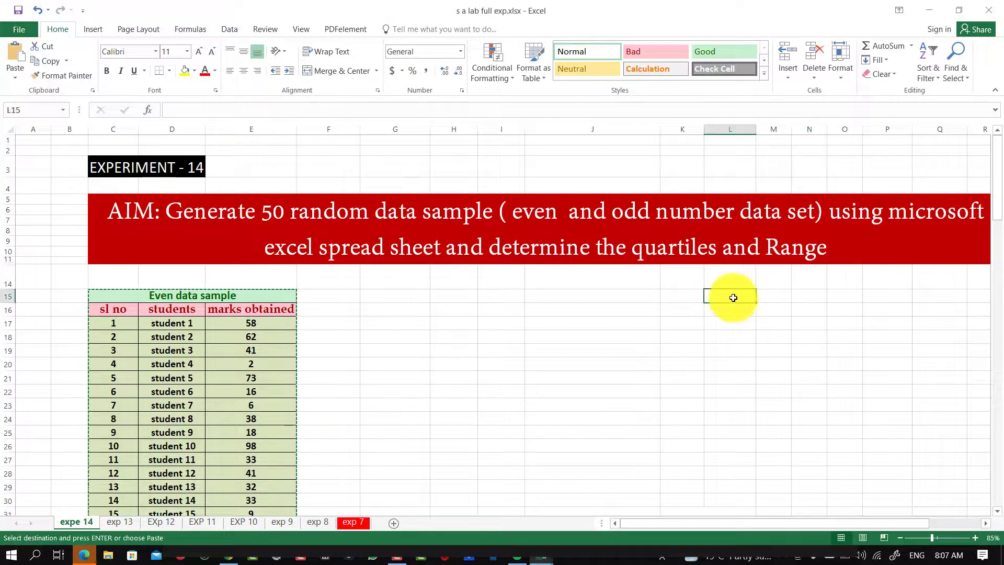
key(ctrl+v)
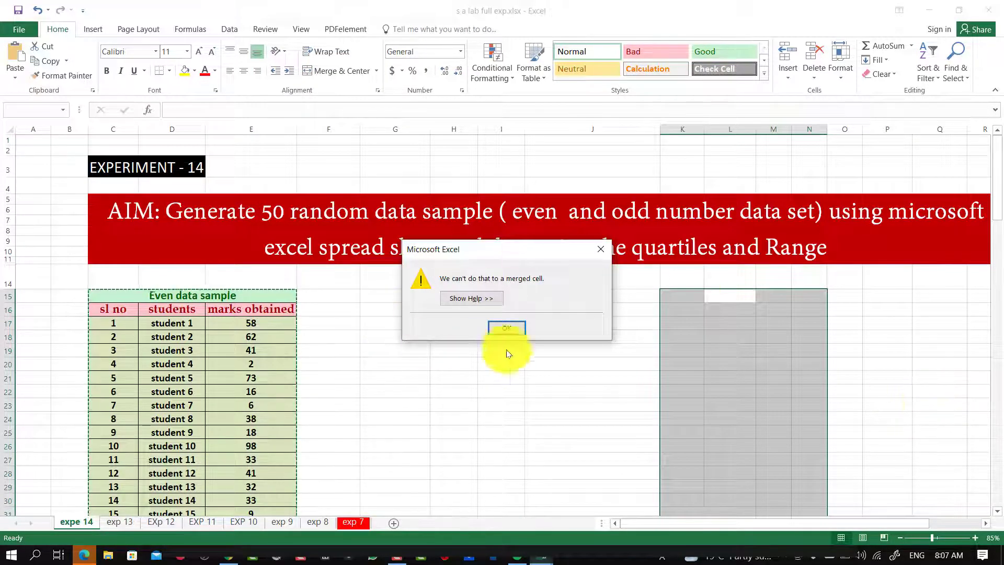
click(505, 332)
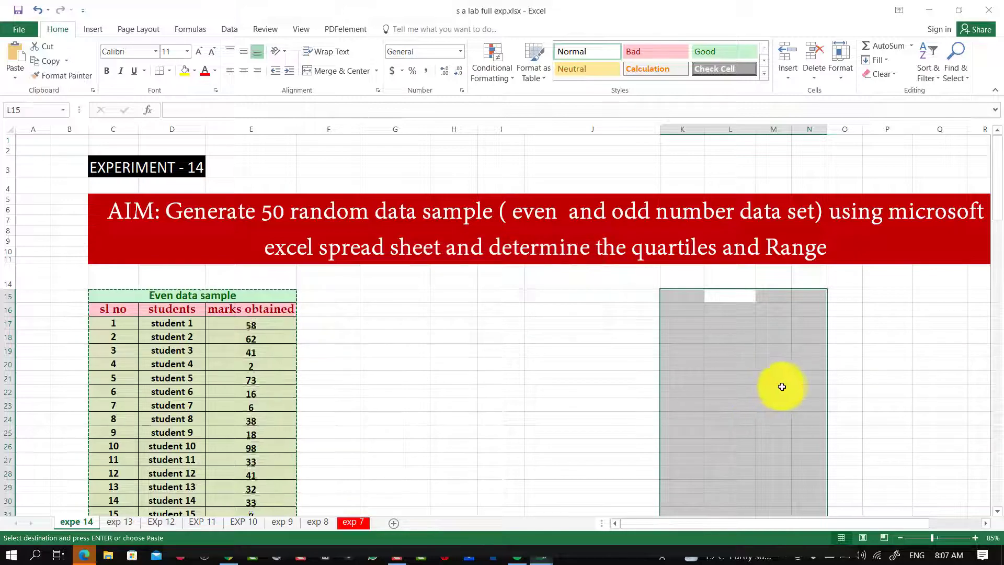
click(908, 339)
Copy the table without its title (C16:E66) to K16 and fit column M to the "marks obtained" header
drag(90, 309, 255, 398)
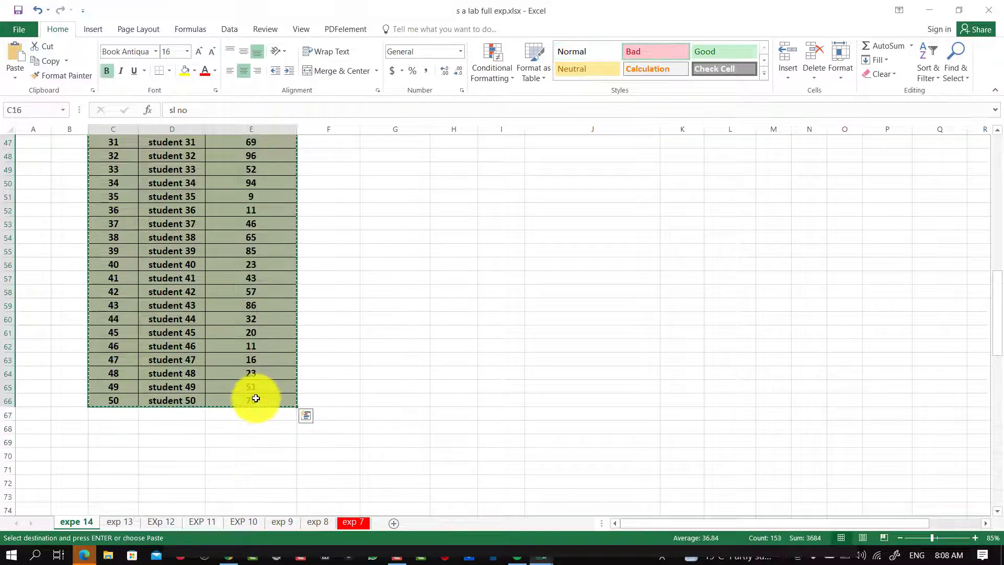
scroll(742, 385, up, 11)
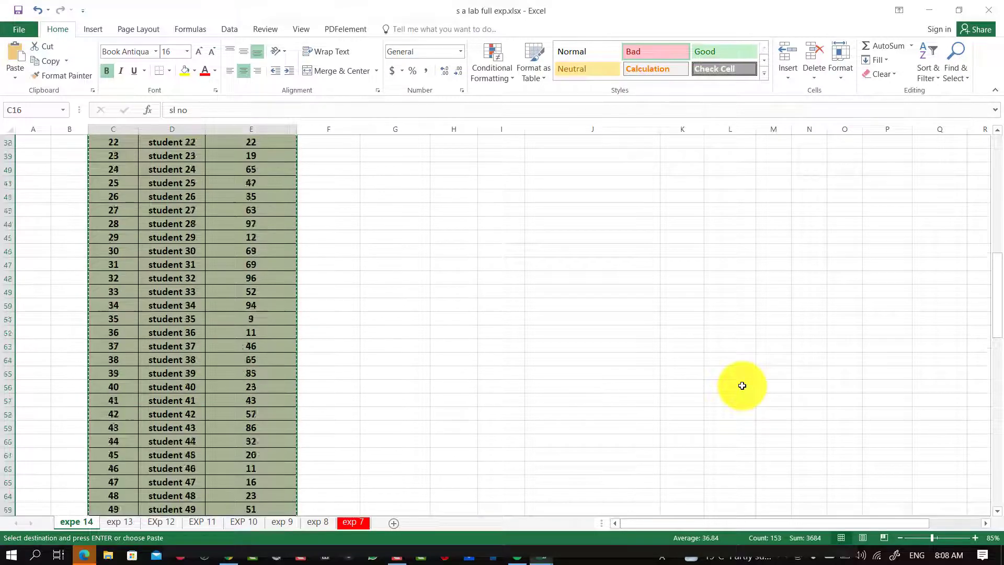
scroll(742, 385, up, 3)
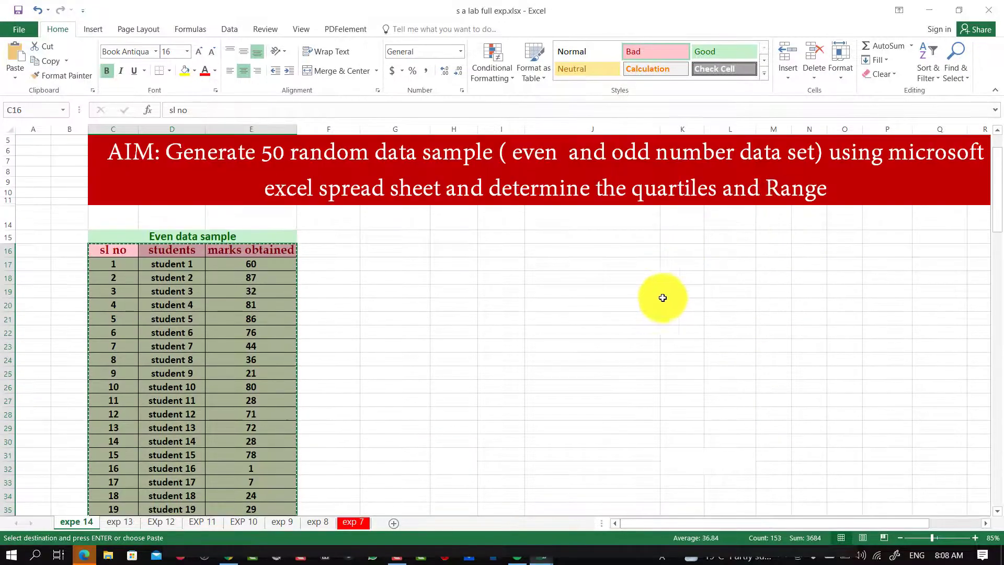
click(670, 251)
key(ctrl+v)
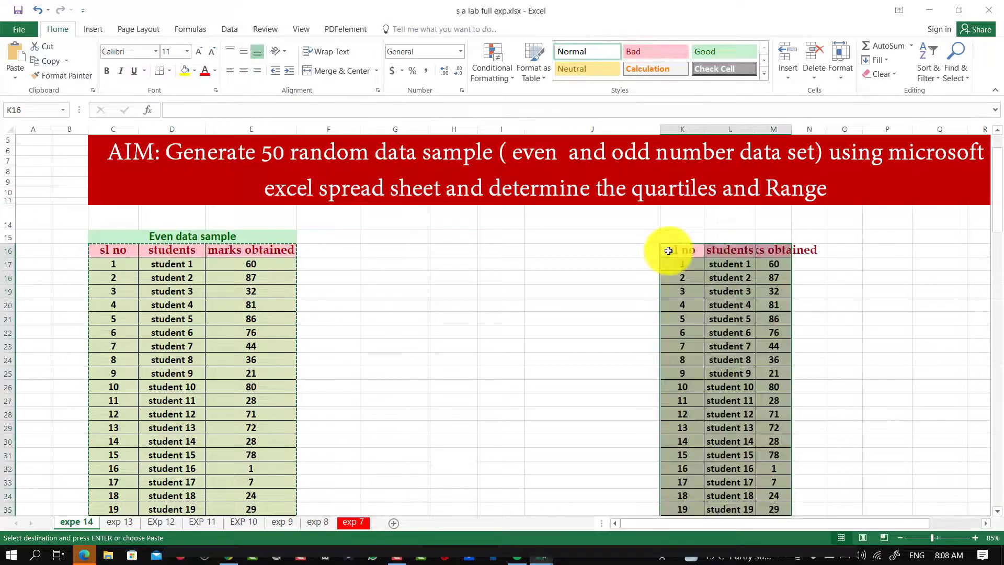
double_click(791, 128)
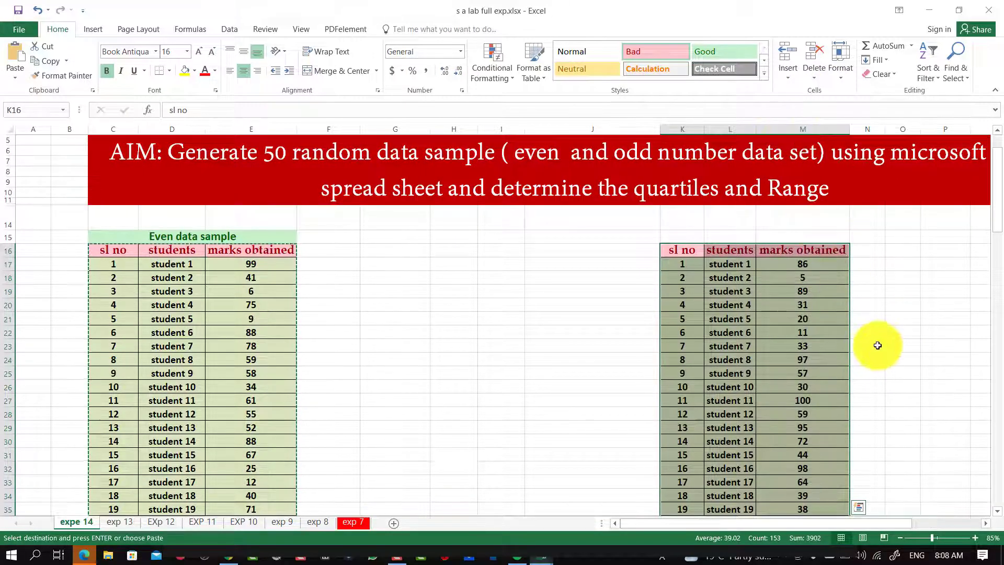
Clear the contents of the student 50 row in the copied table, K66:M66
scroll(878, 345, down, 17)
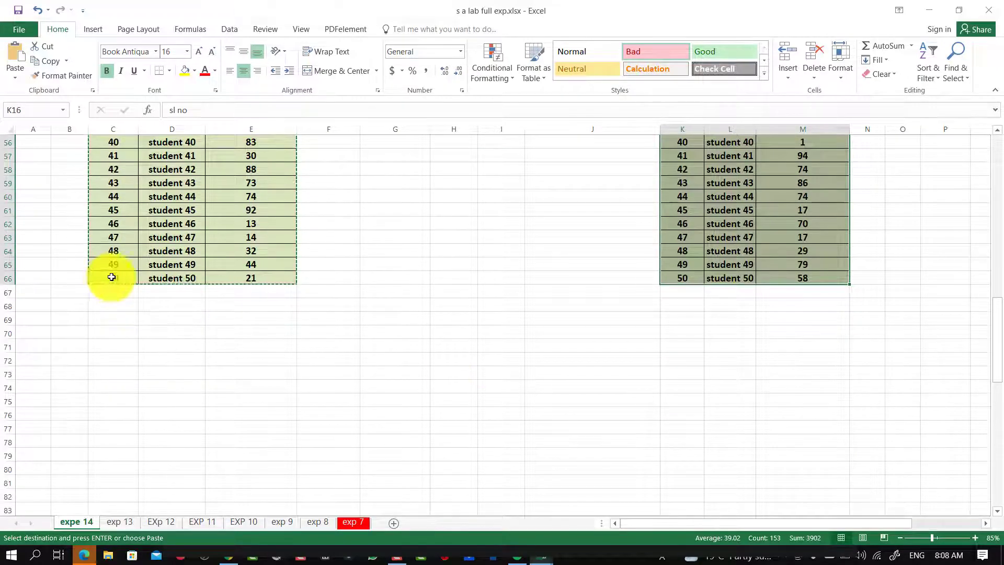
click(189, 346)
click(310, 357)
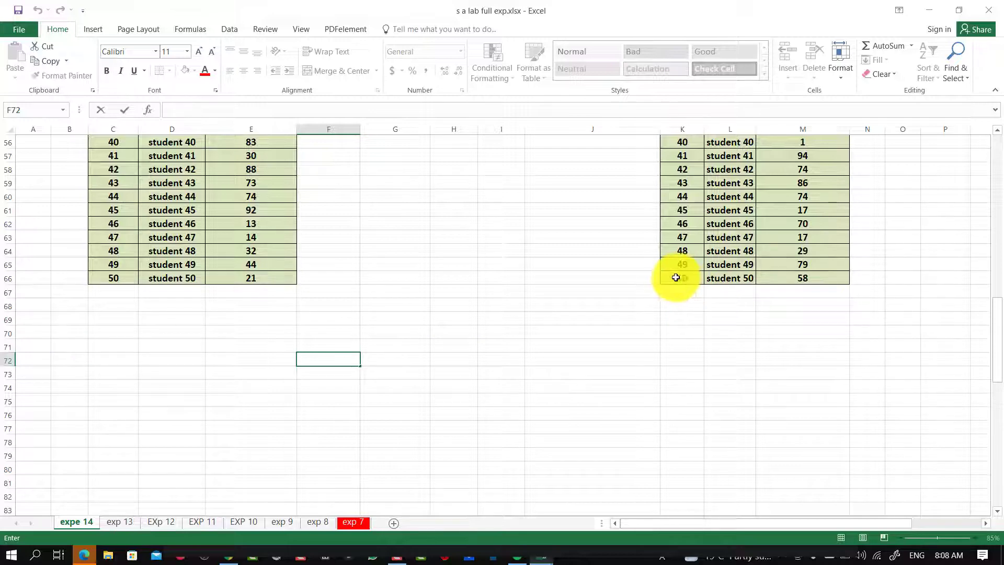
drag(675, 277, 841, 281)
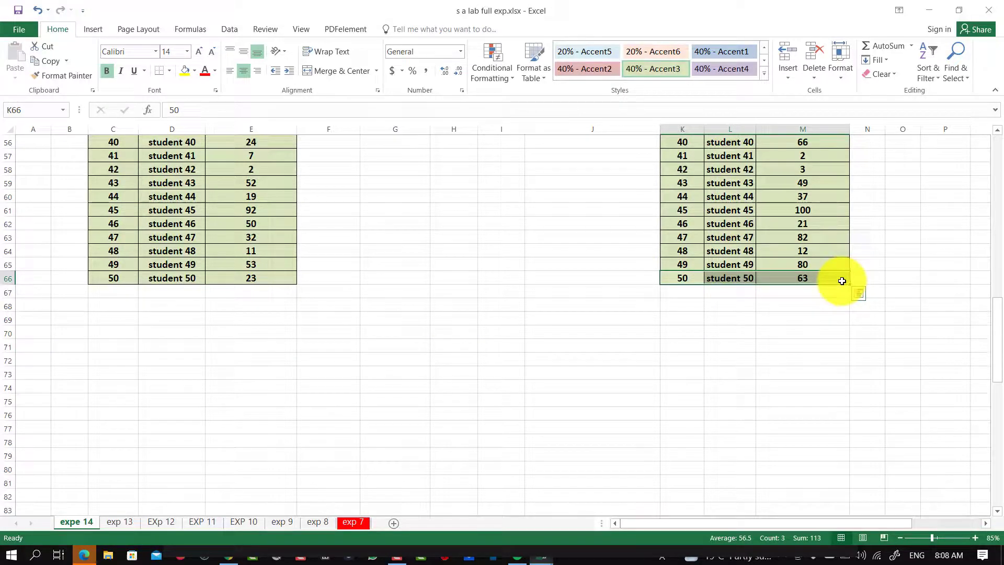
key(Delete)
click(836, 333)
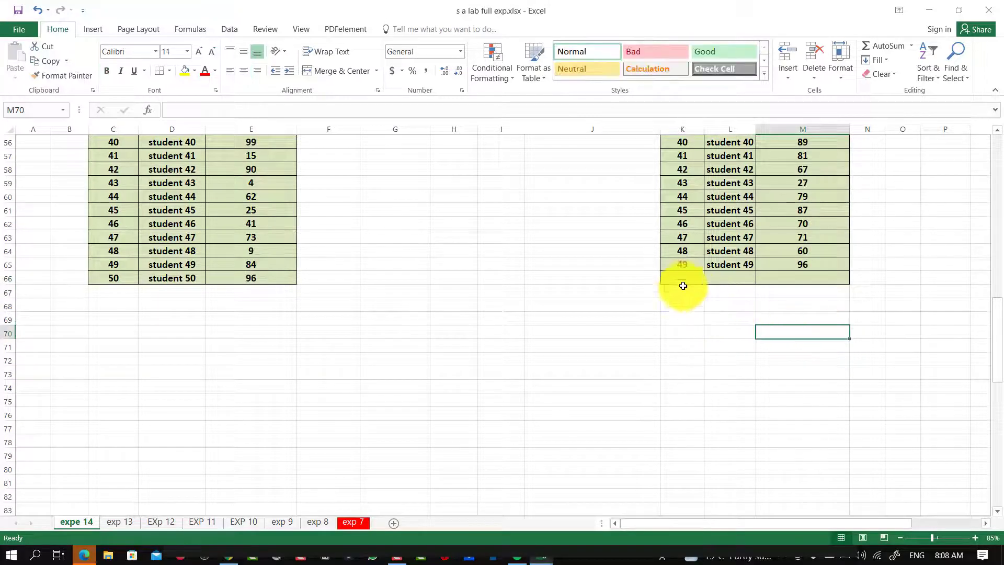
Delete the empty cells K66:M66 below student 49, shifting cells left
drag(682, 283, 833, 280)
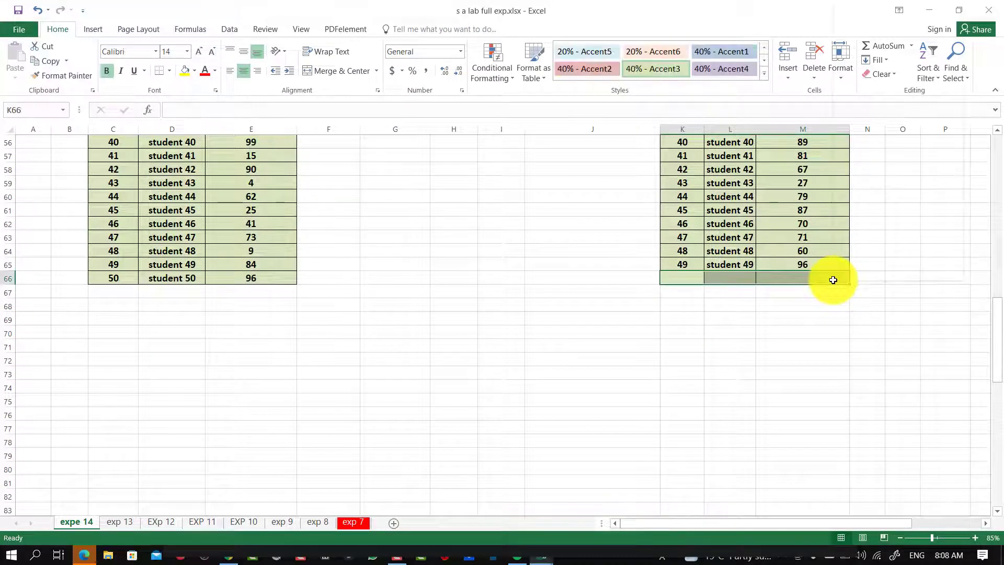
right_click(833, 280)
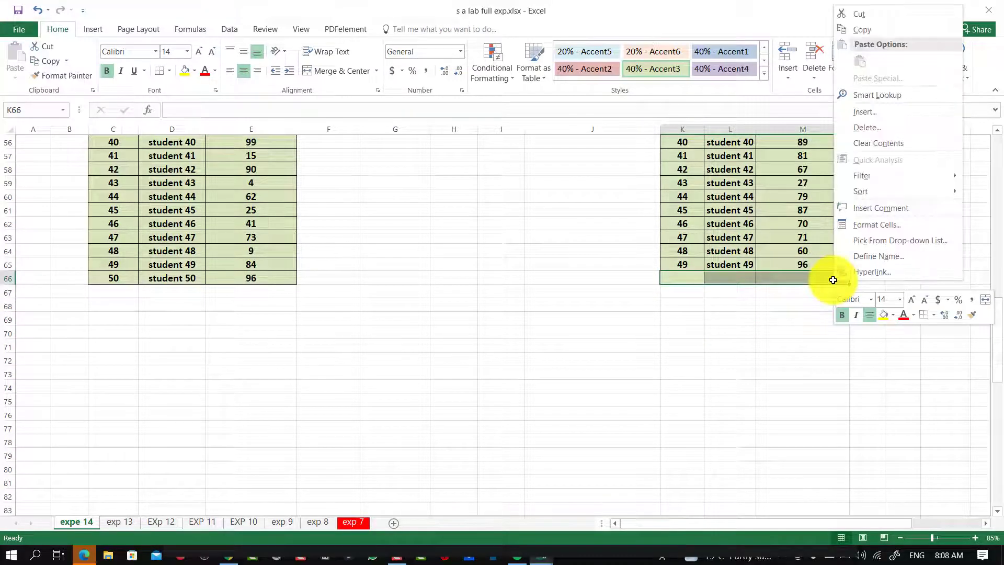
click(865, 127)
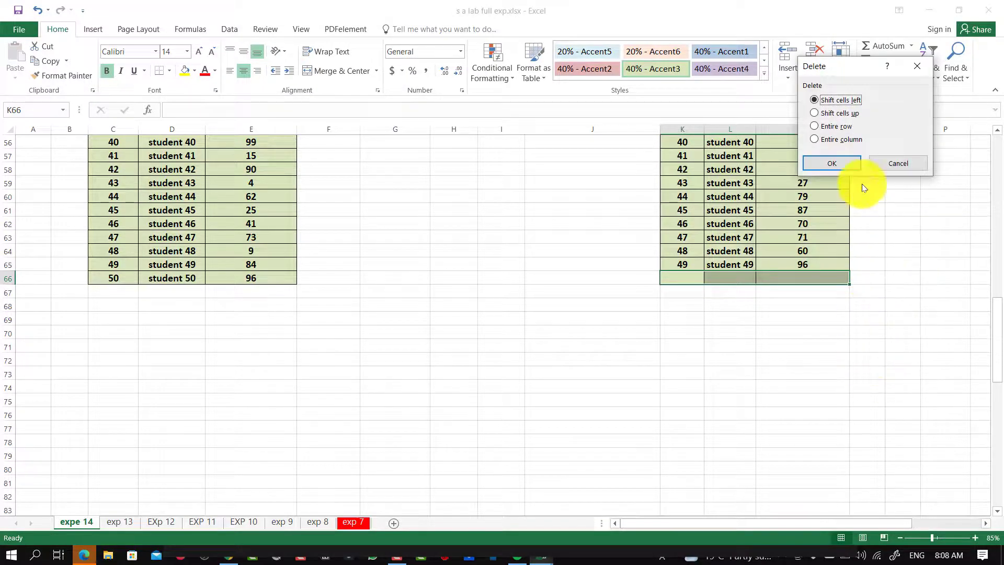
click(842, 161)
click(835, 416)
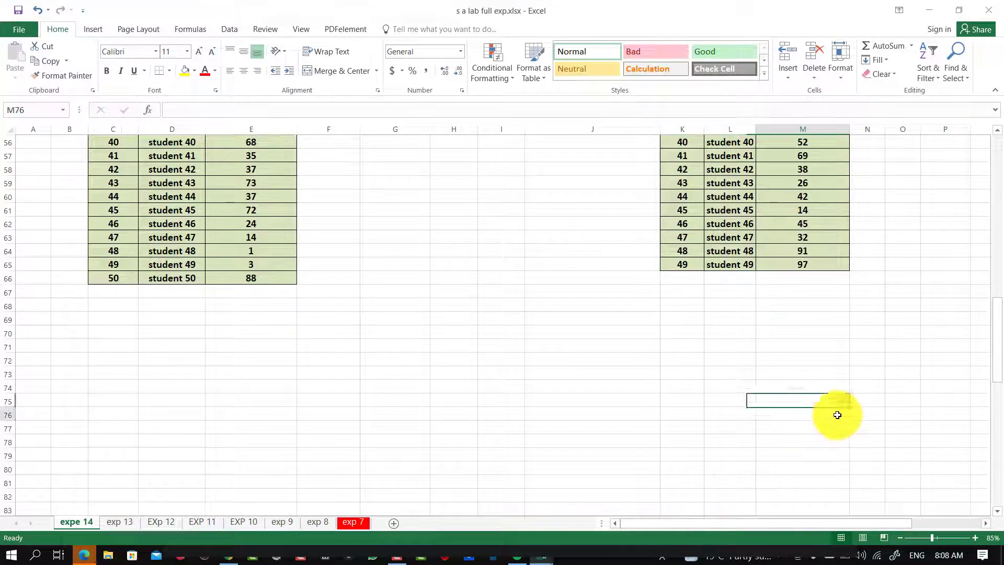
Merge and center cells K15:M15 above the copied table's header
scroll(867, 334, up, 1)
scroll(867, 333, up, 3)
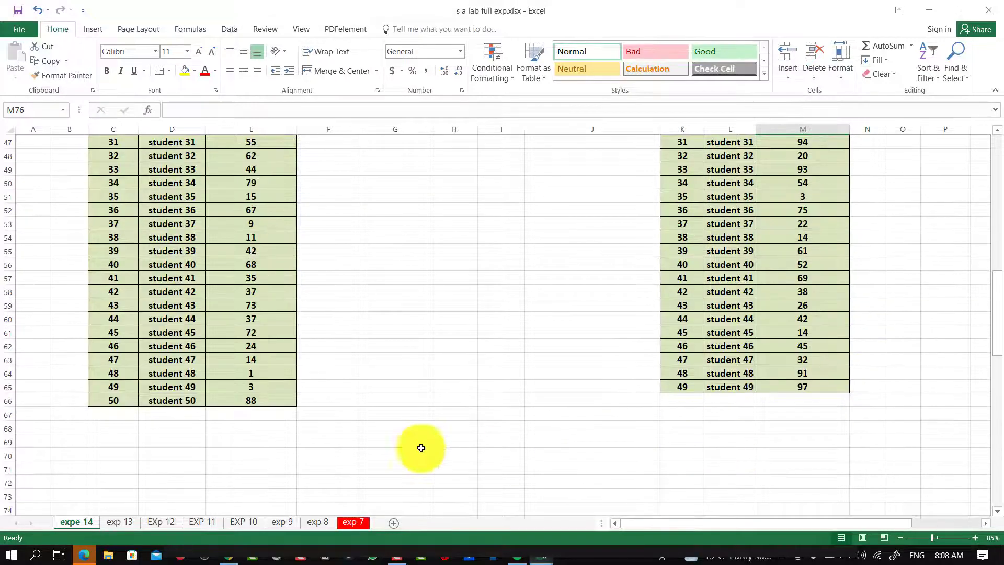
scroll(721, 444, up, 13)
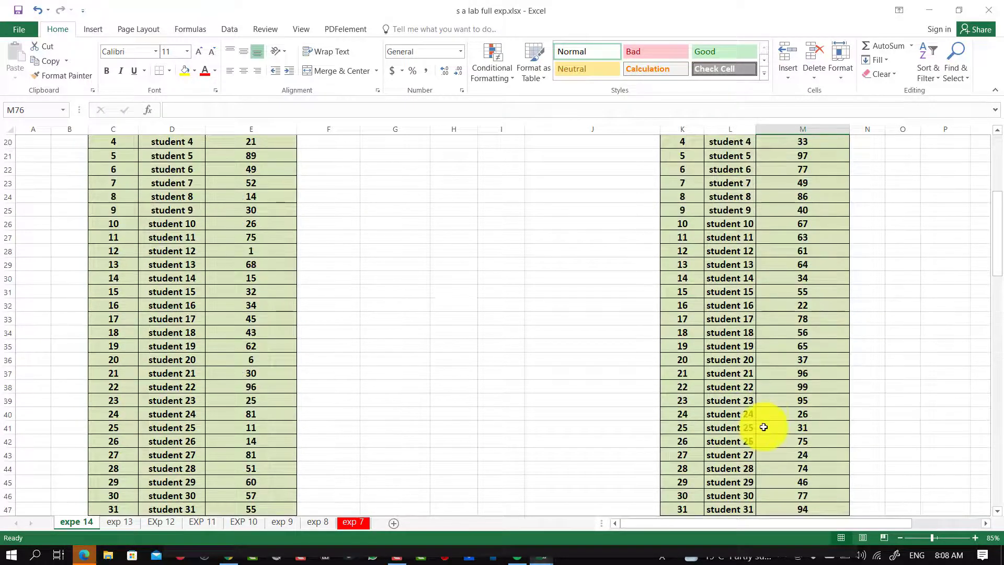
drag(694, 206, 784, 203)
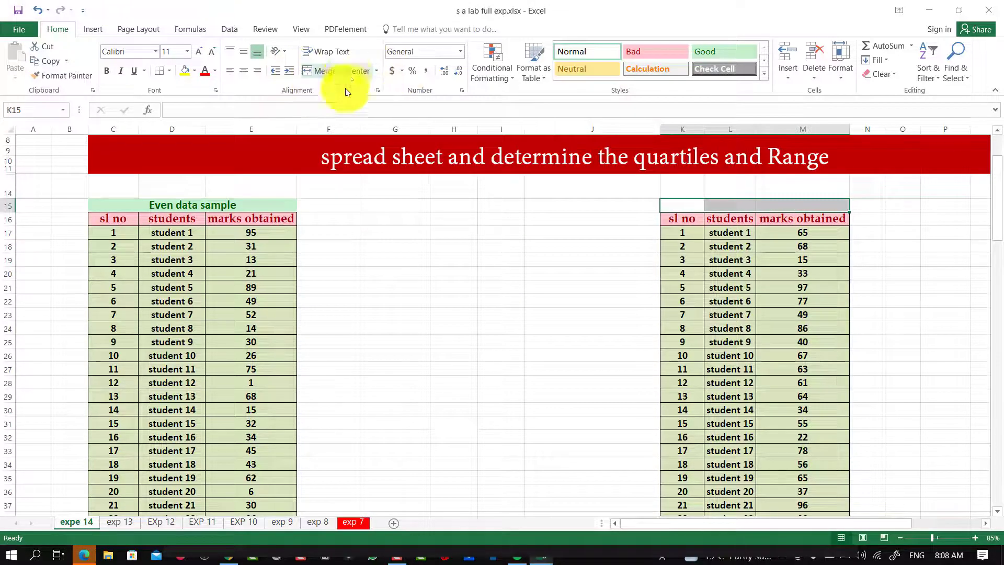
click(340, 70)
Copy the "Even data sample" title to K15 and change the copy's text to "Odd data sample"
click(107, 206)
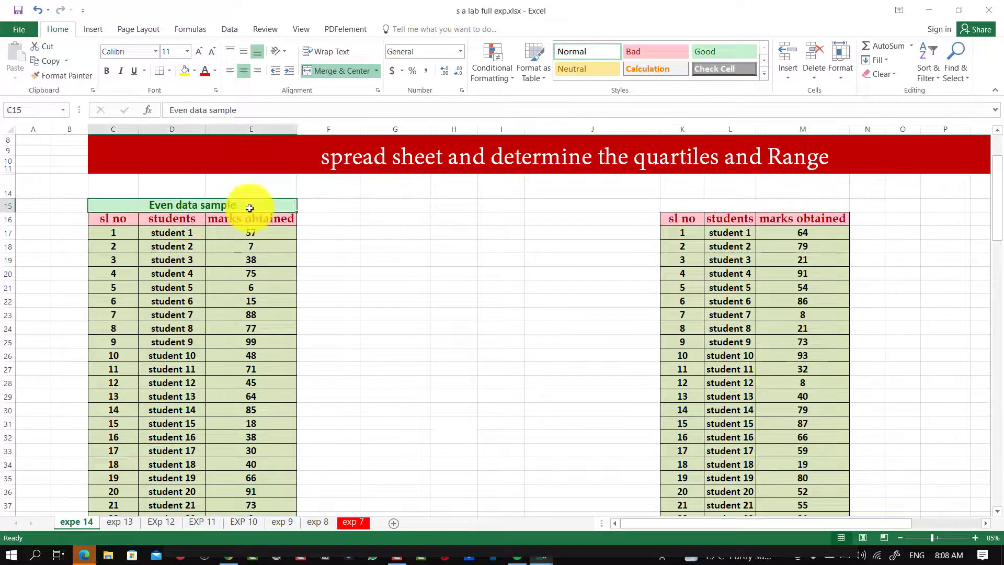
key(ctrl+c)
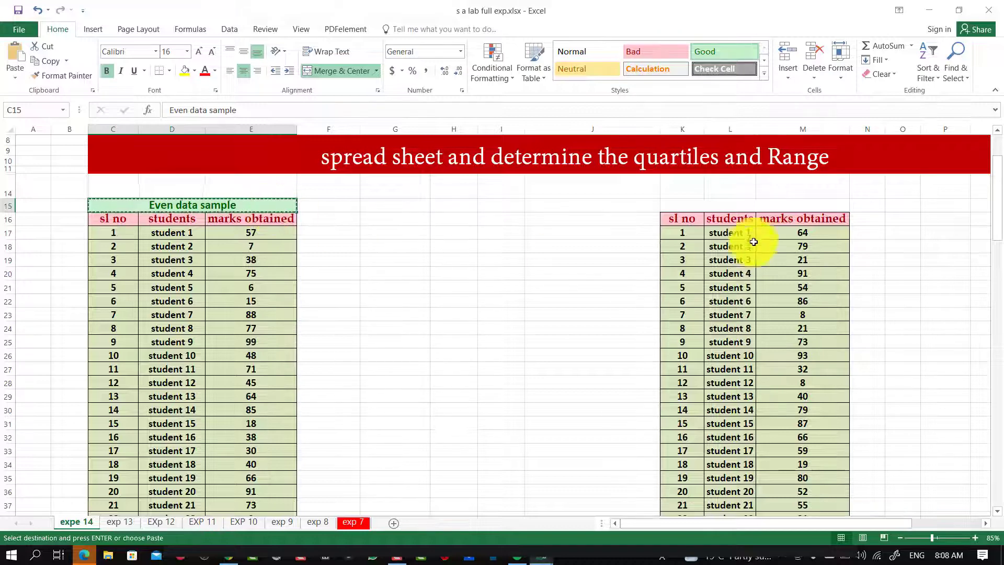
click(728, 209)
key(ctrl+v)
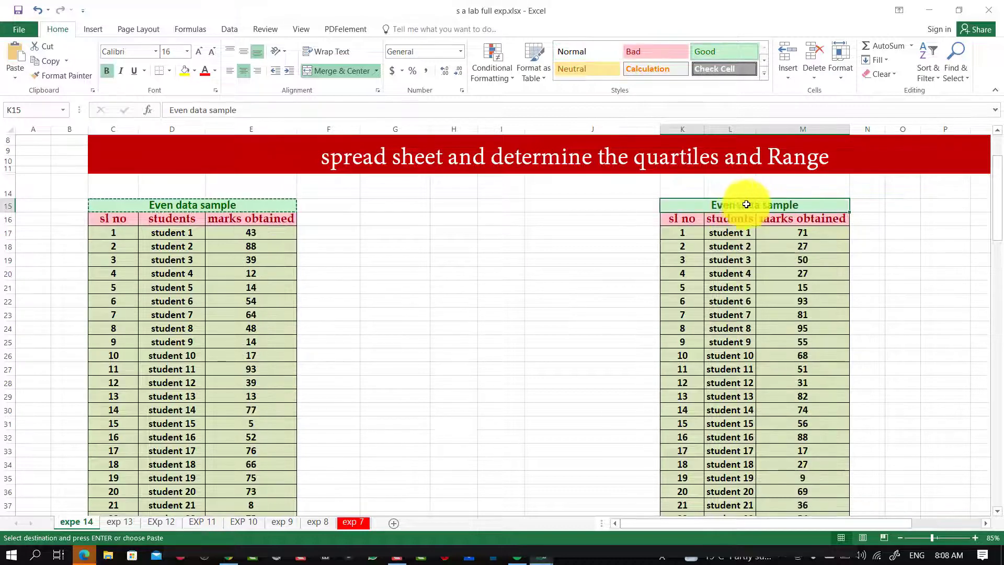
double_click(755, 207)
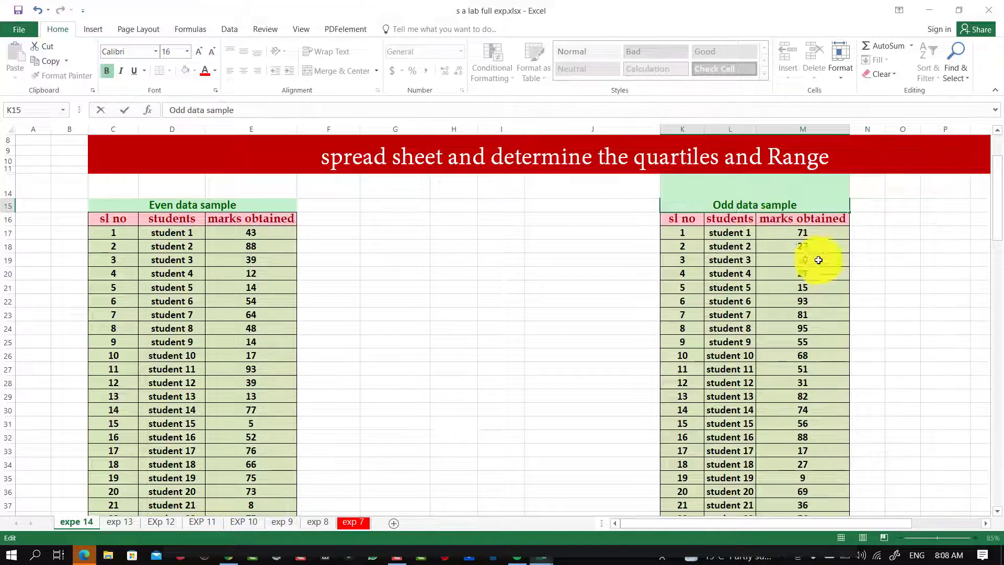
click(902, 286)
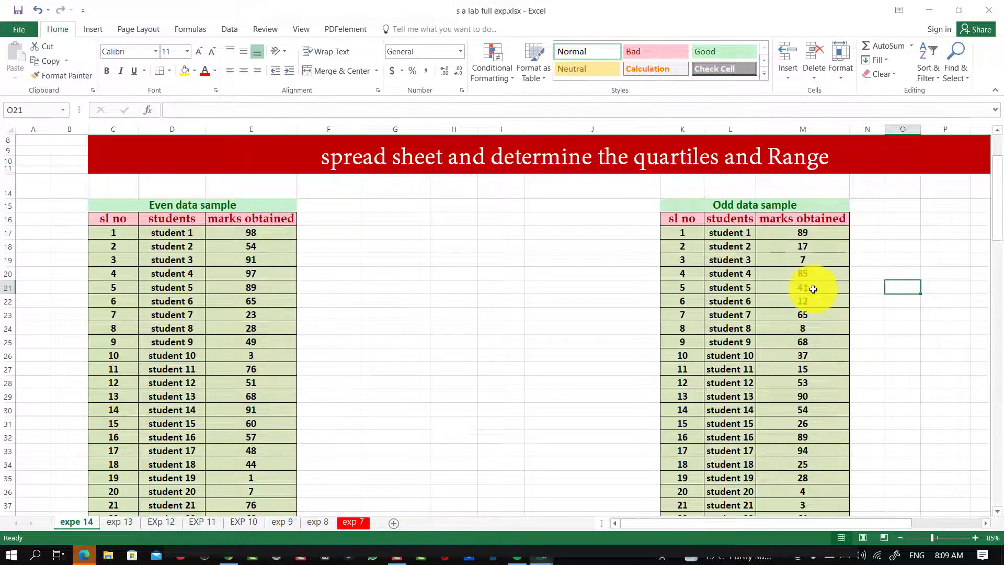
scroll(460, 468, down, 5)
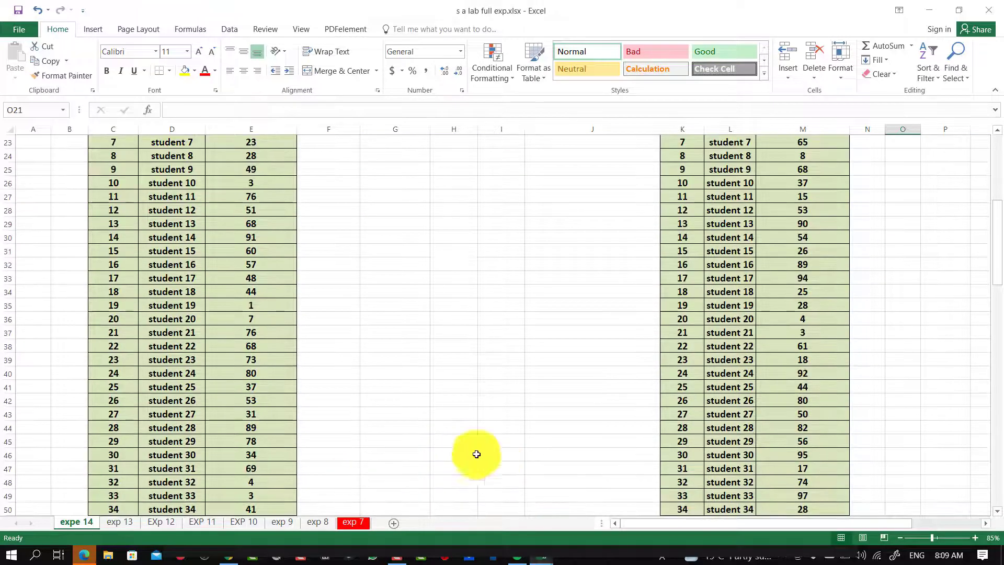
scroll(496, 453, down, 5)
scroll(517, 449, down, 6)
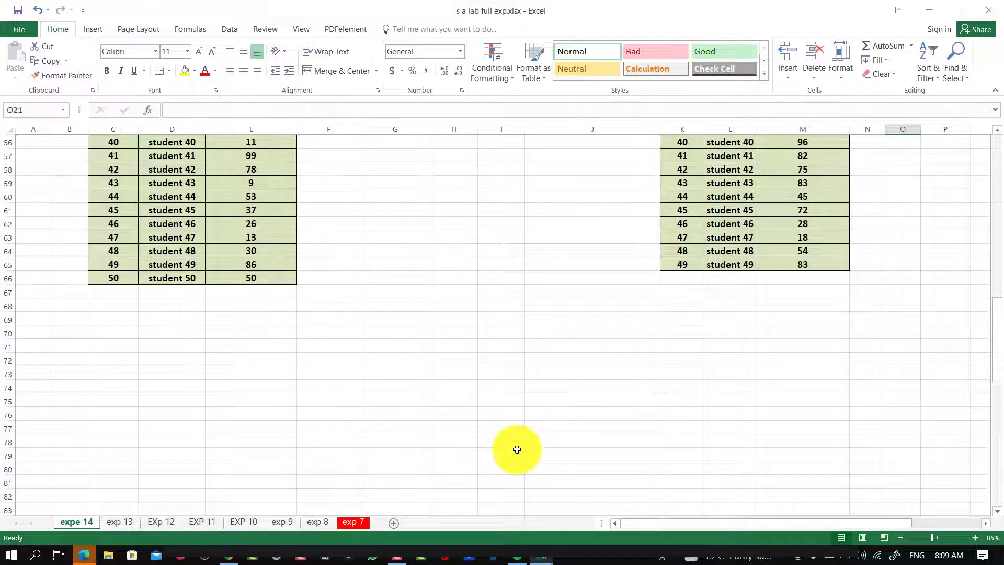
scroll(516, 449, up, 17)
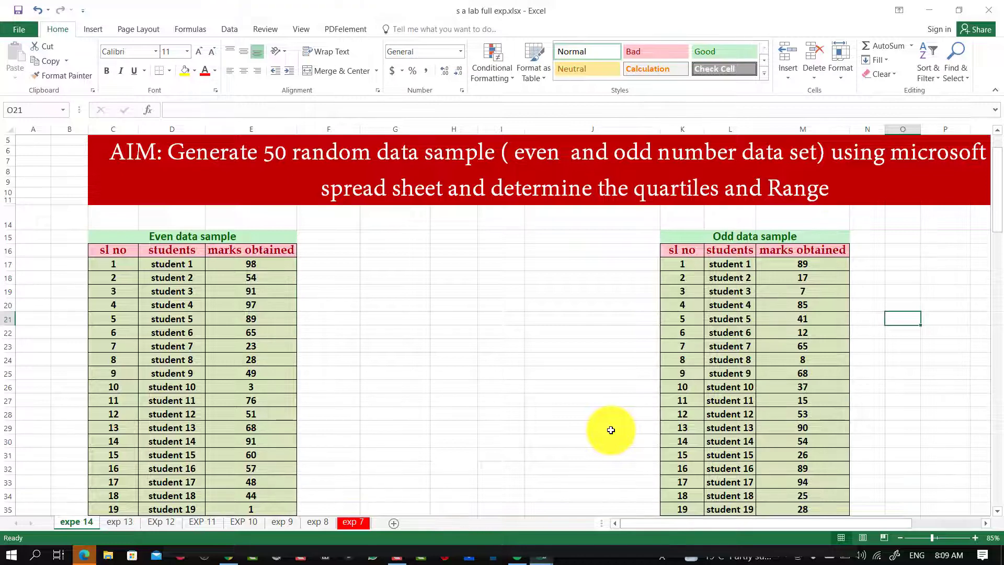
Enter the heading "Quartiles" with a capital Q in cell G17, between the two tables
click(377, 265)
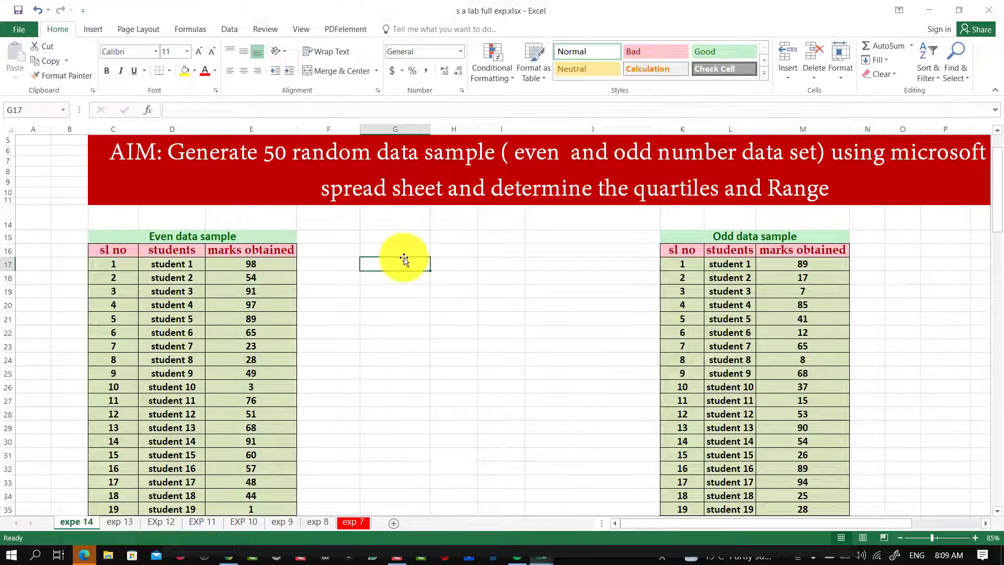
text(quartiles)
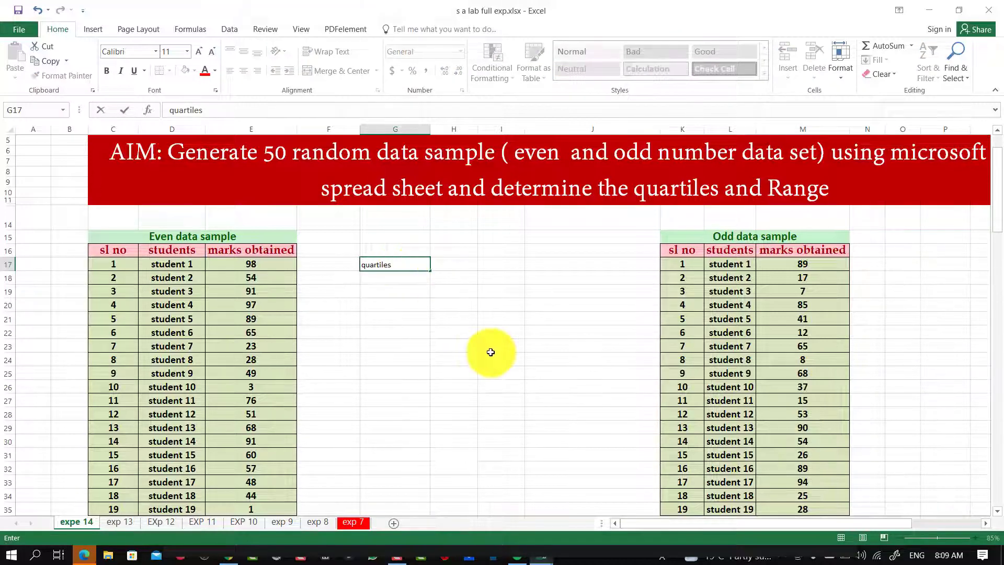
click(492, 360)
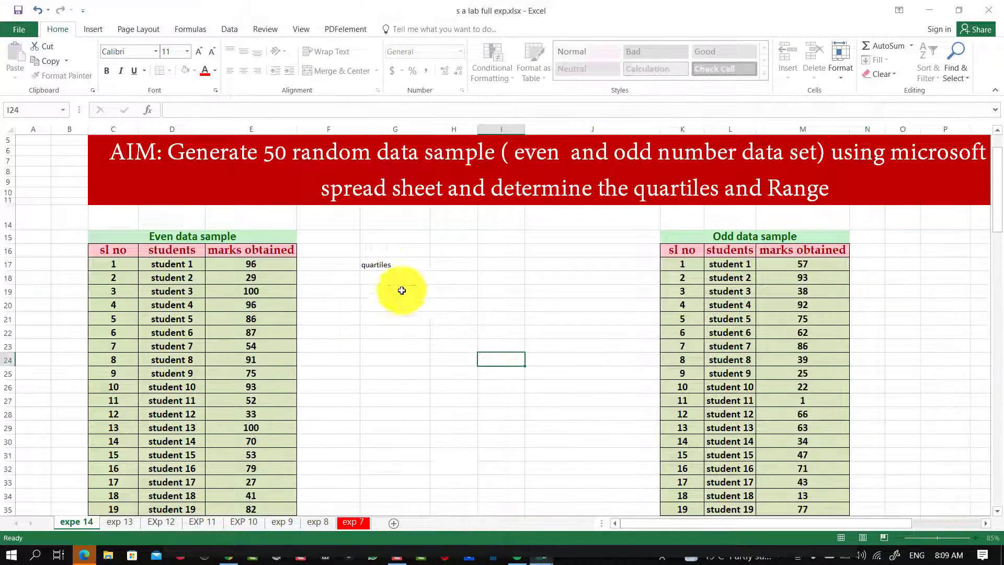
click(372, 265)
double_click(369, 264)
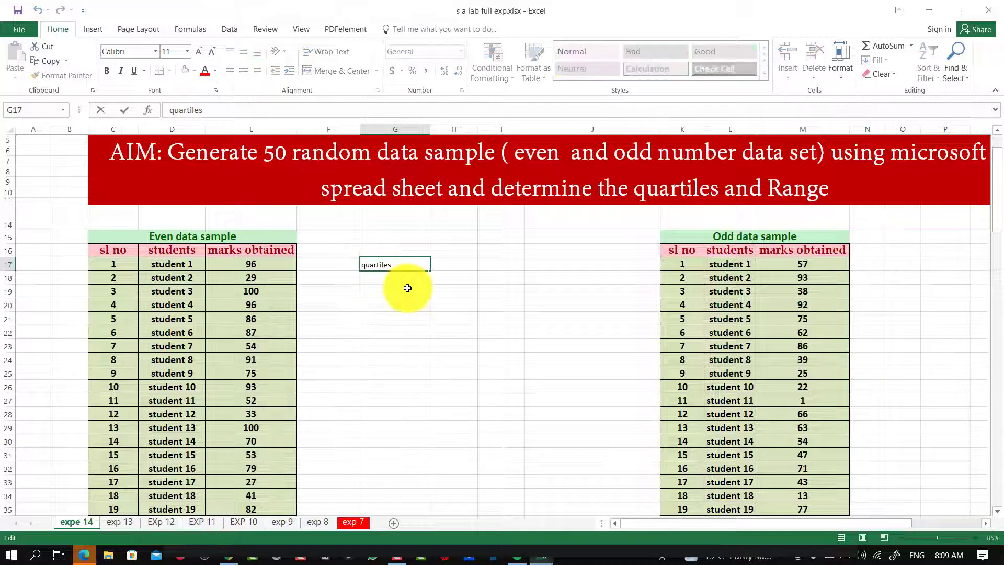
key(BackSpace)
text(Q)
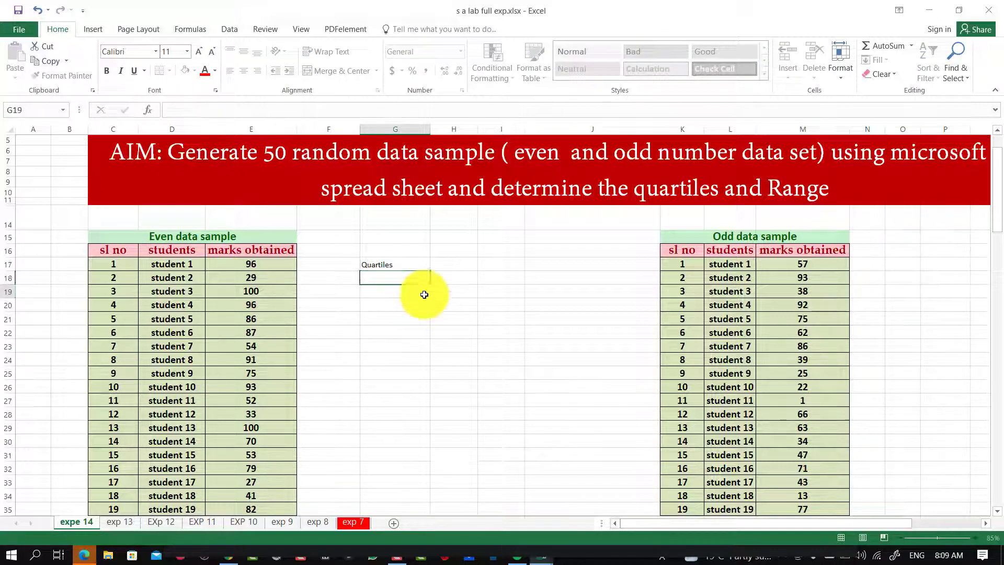
key(Return)
Enter the labels "min" in G18 and "Quartile 1" in G19 under the Quartiles heading
text(min)
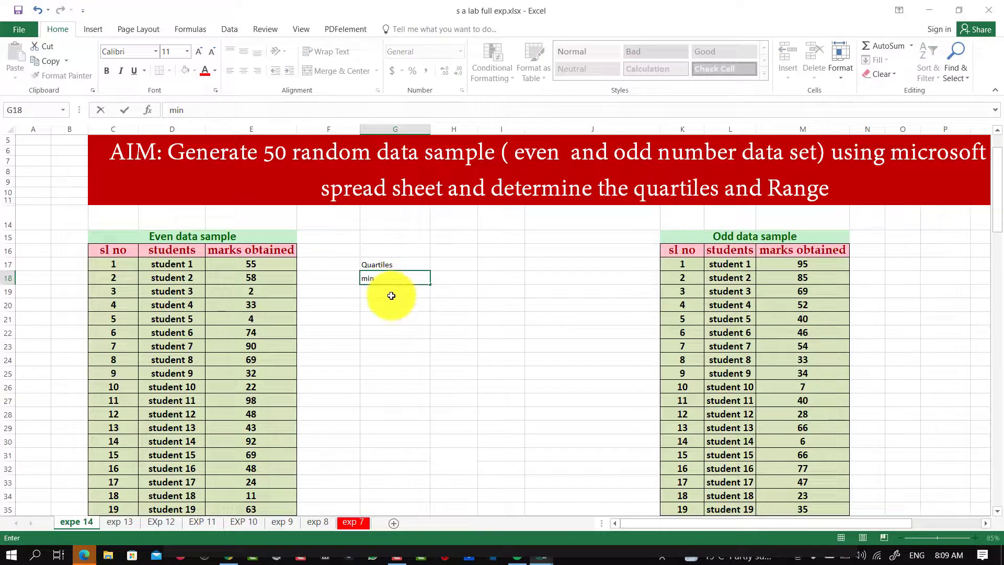
click(391, 295)
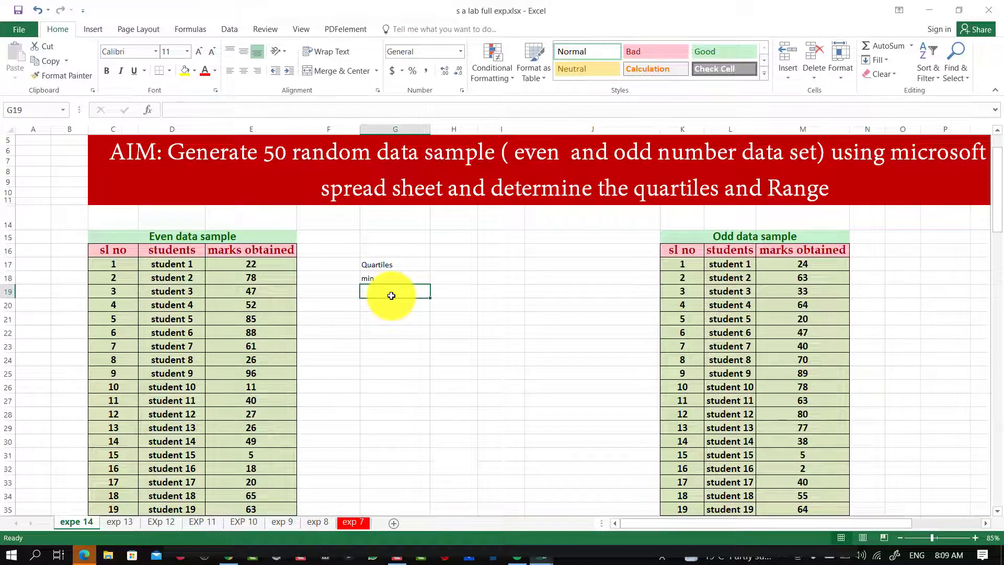
text(quartiles)
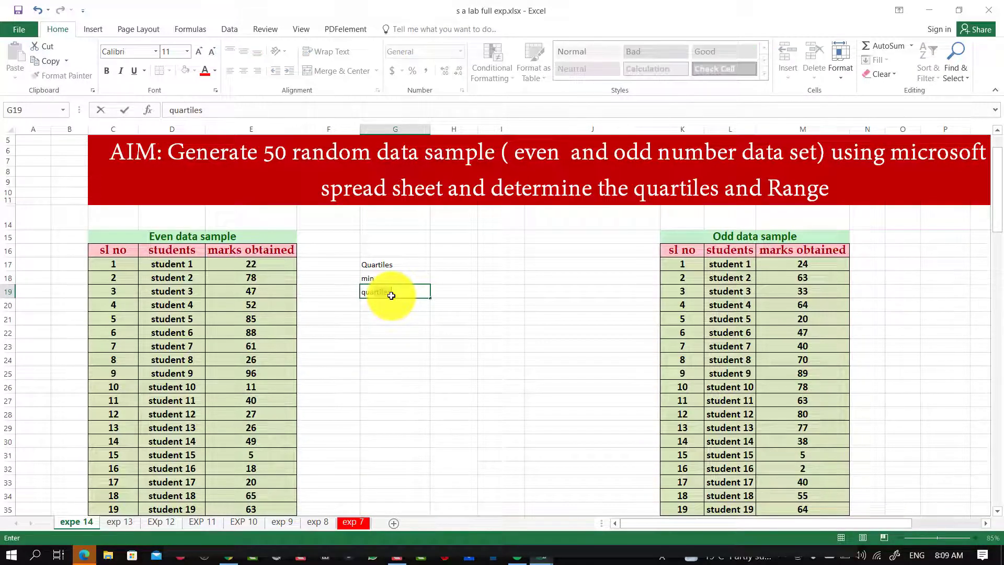
click(391, 295)
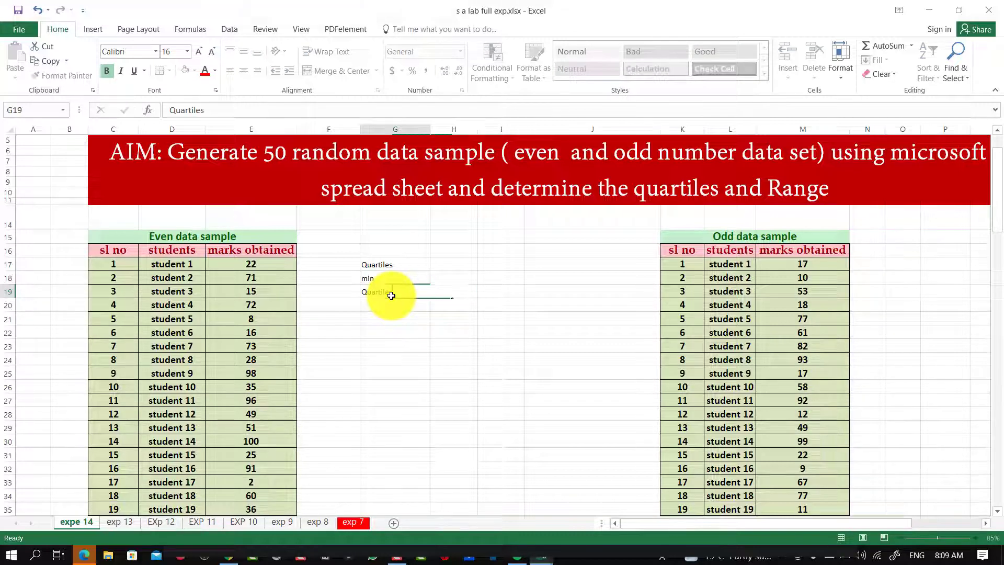
double_click(393, 293)
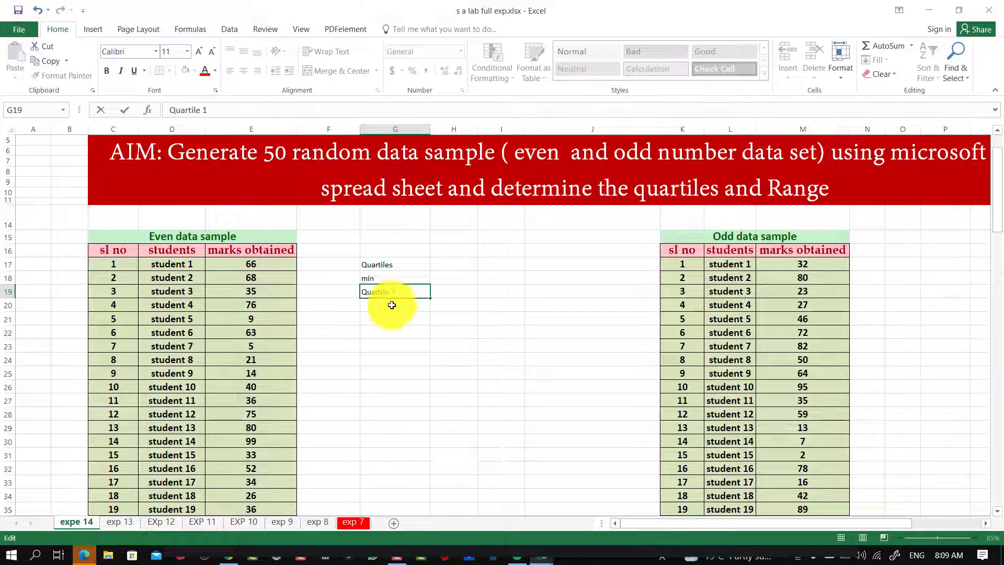
click(391, 305)
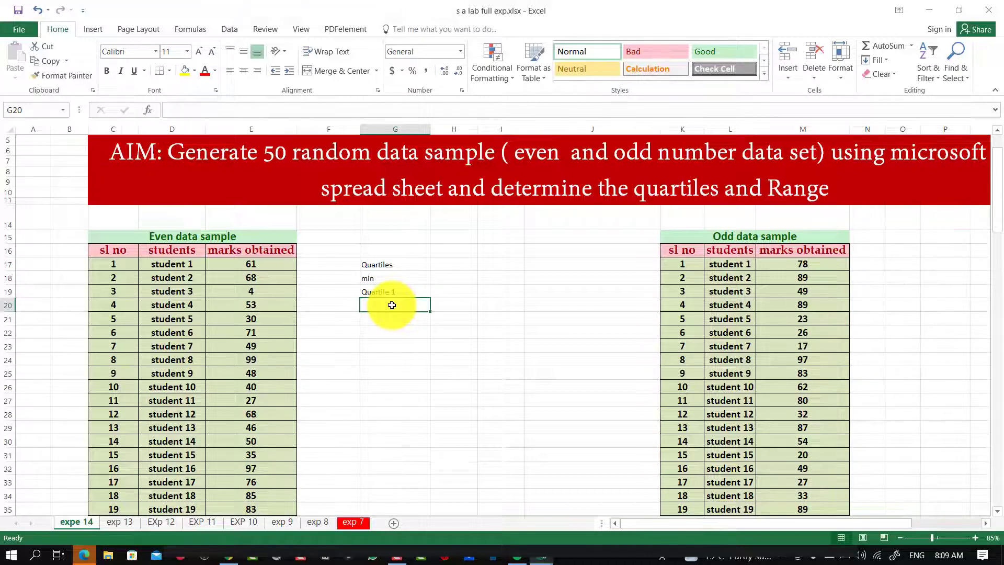
Enter the labels "median", "quartile 2" and "Maximum" in cells G20 to G22
text(medi)
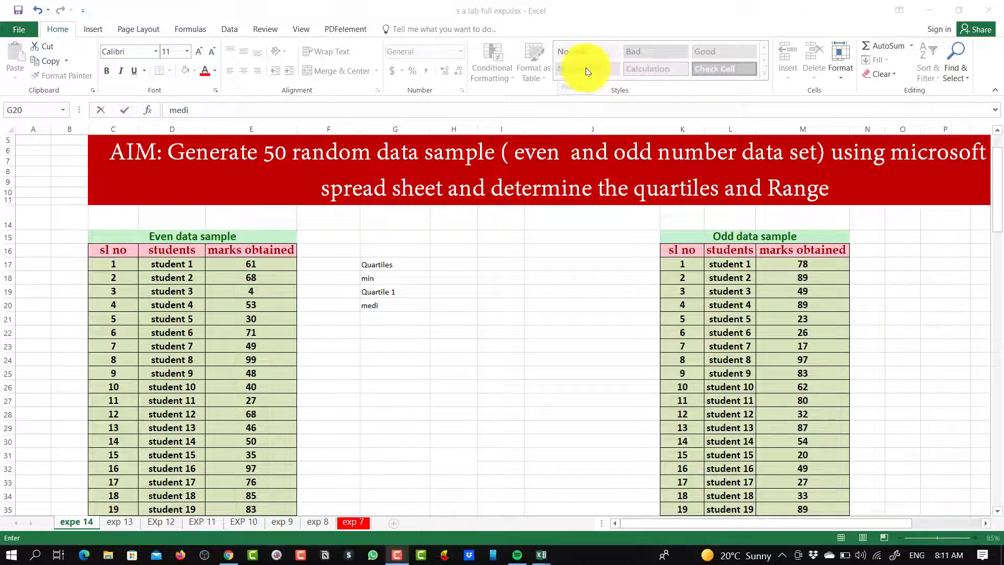
click(386, 307)
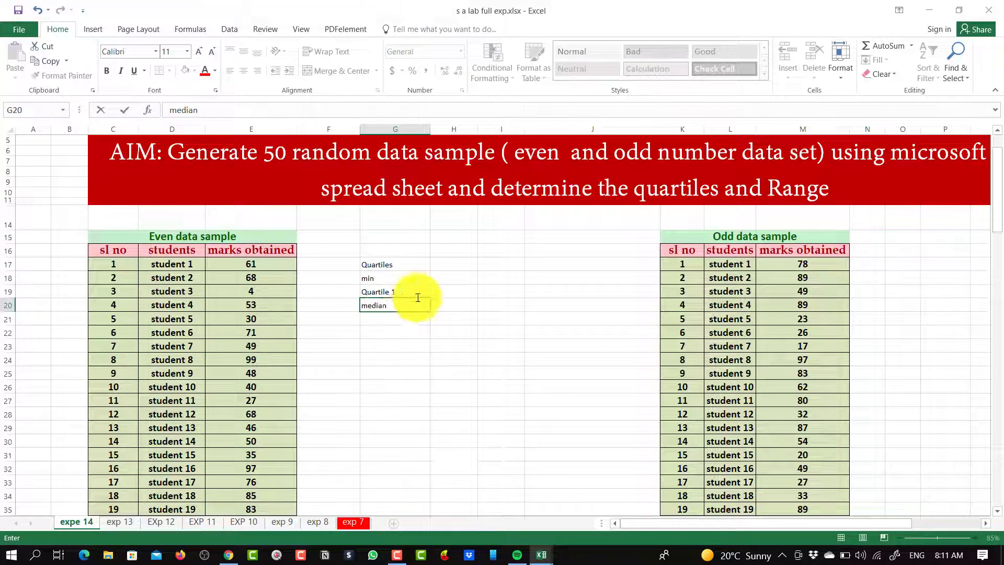
click(382, 319)
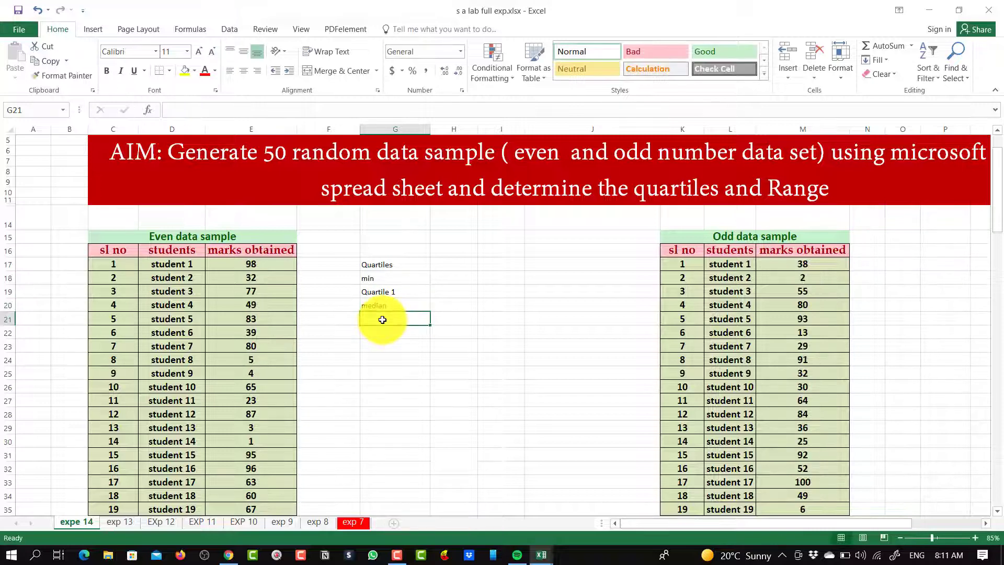
text(qua)
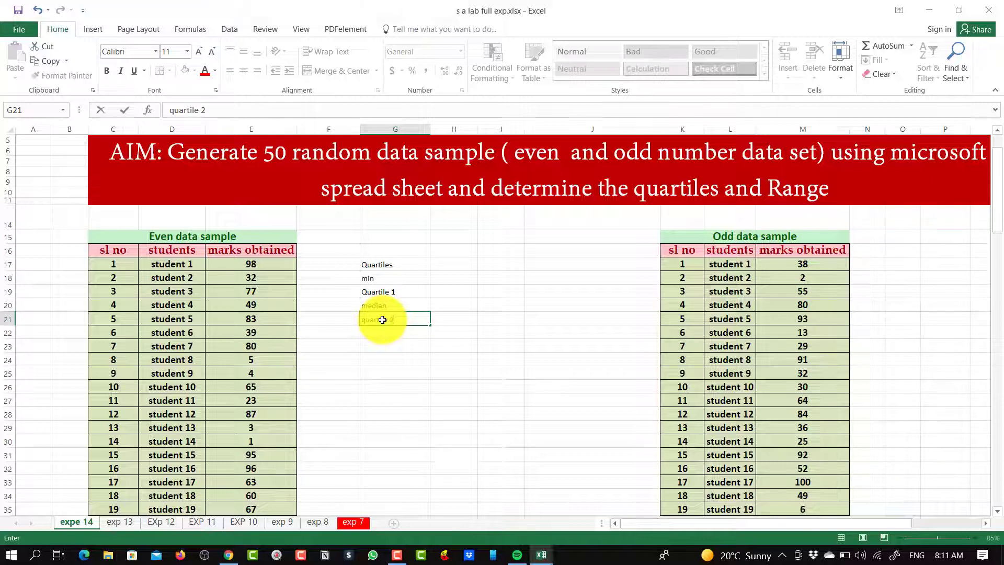
text(rtile 2)
click(384, 333)
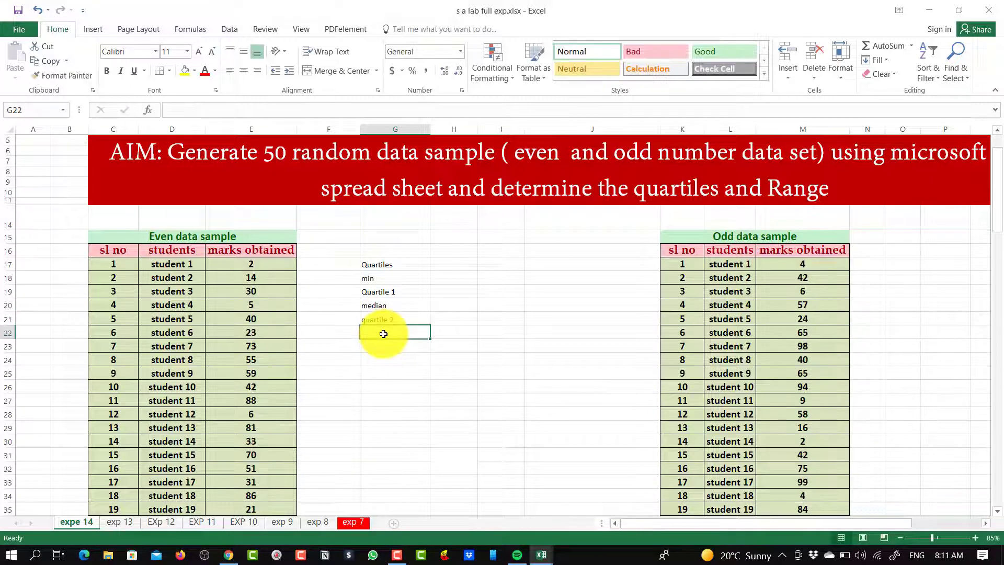
text(Maximum)
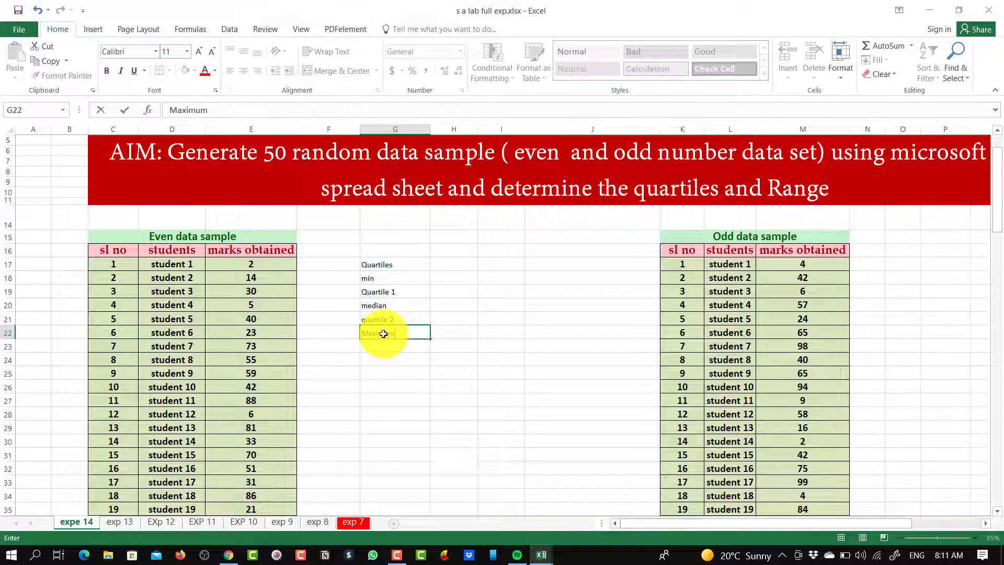
click(486, 388)
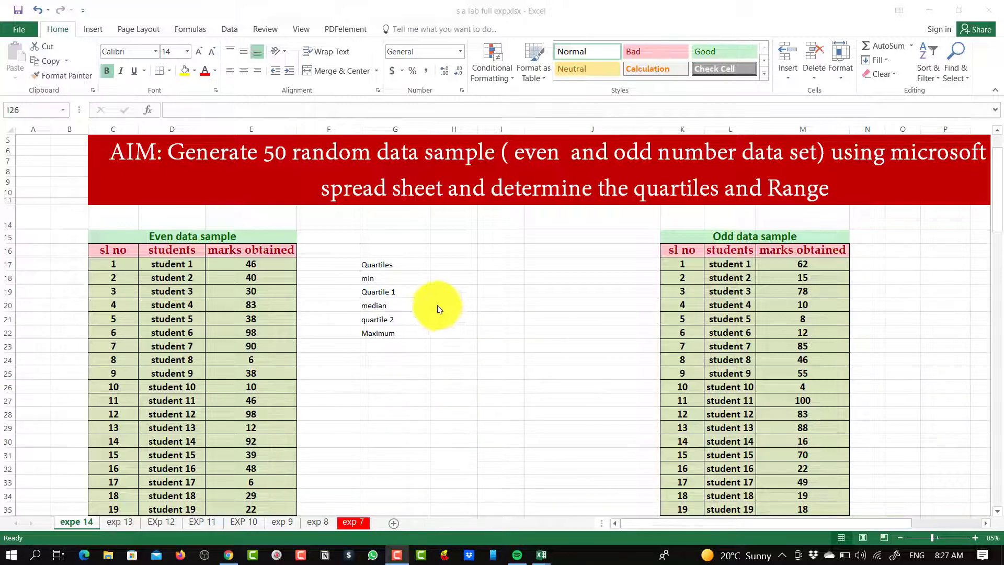
Calculate the minimum of the even sample's marks in H18 with =MIN(E17:E66)
click(448, 279)
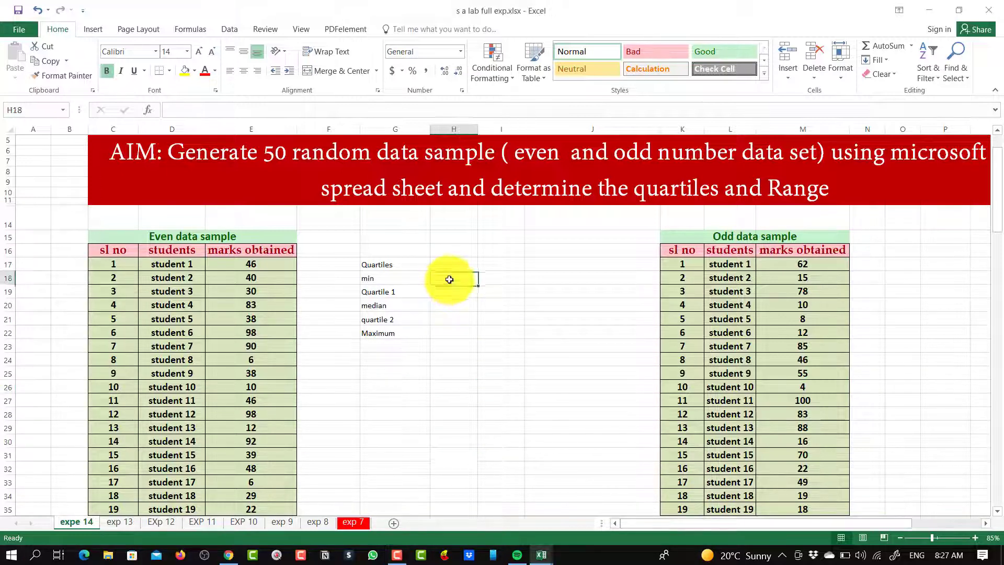
text(=m)
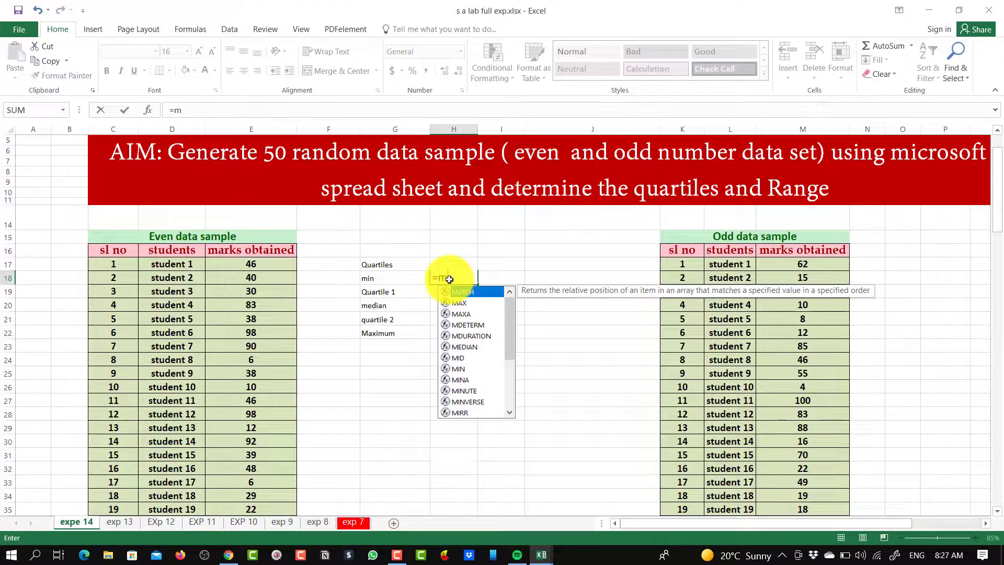
text(in)
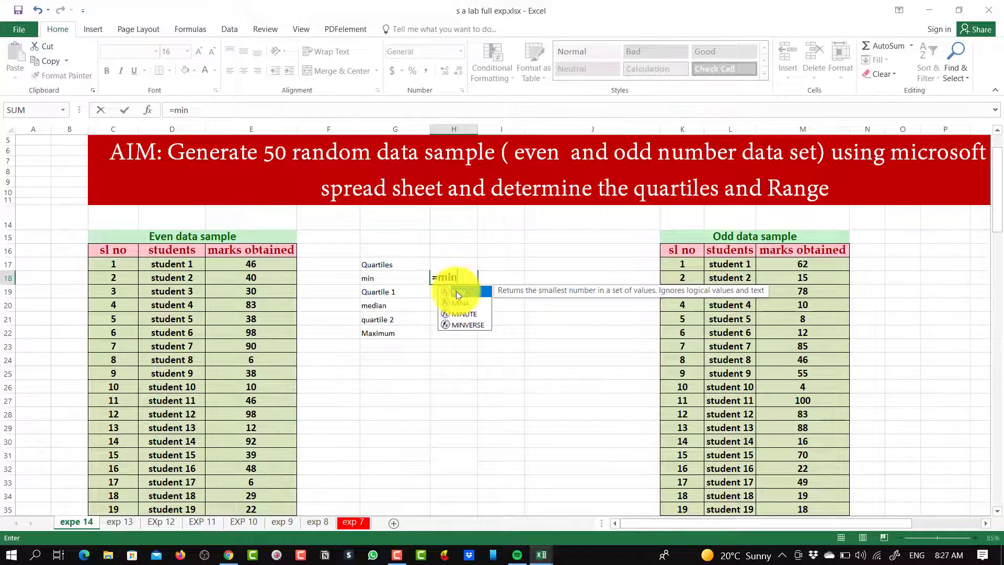
double_click(456, 290)
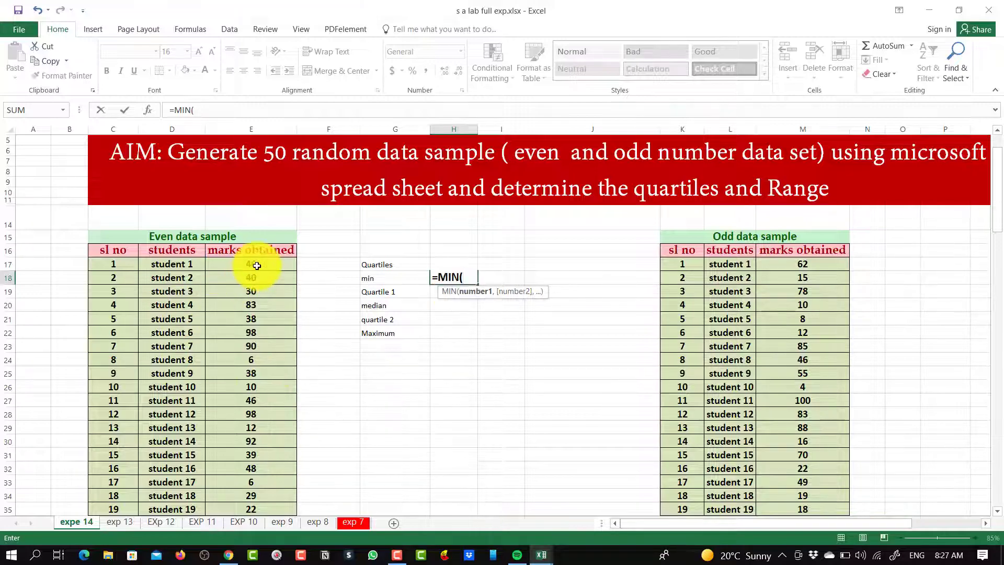
drag(253, 264, 275, 473)
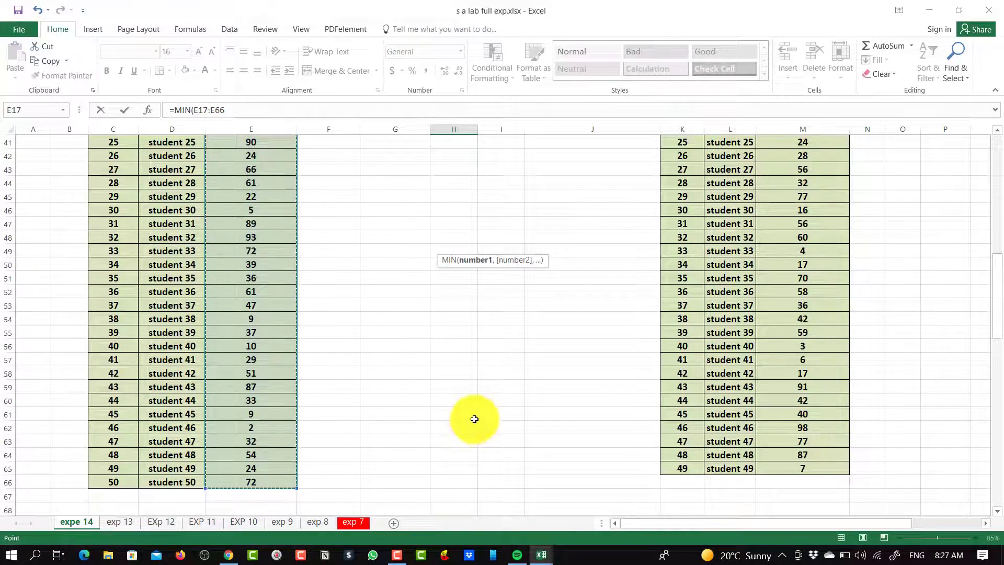
scroll(473, 418, up, 9)
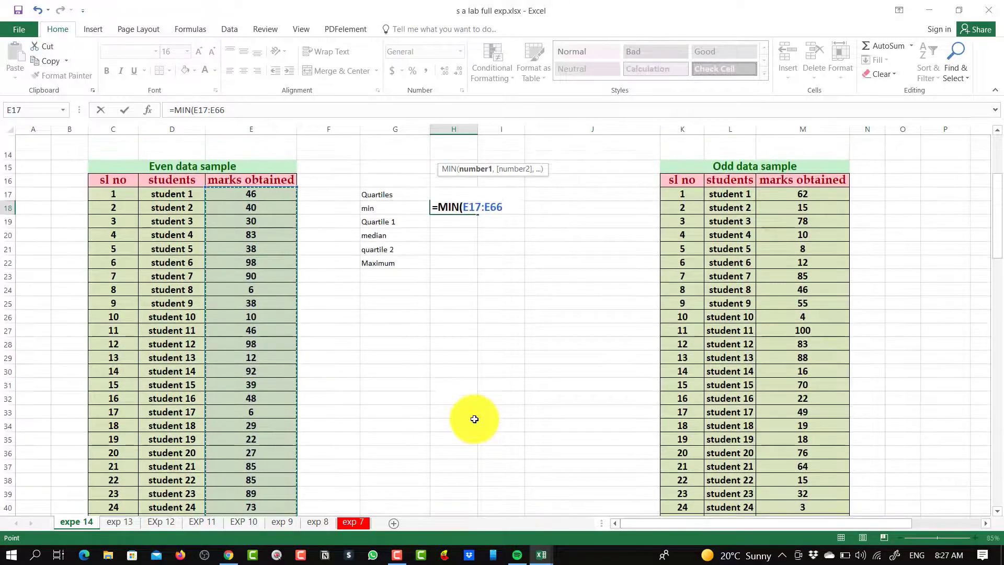
text())
key(Return)
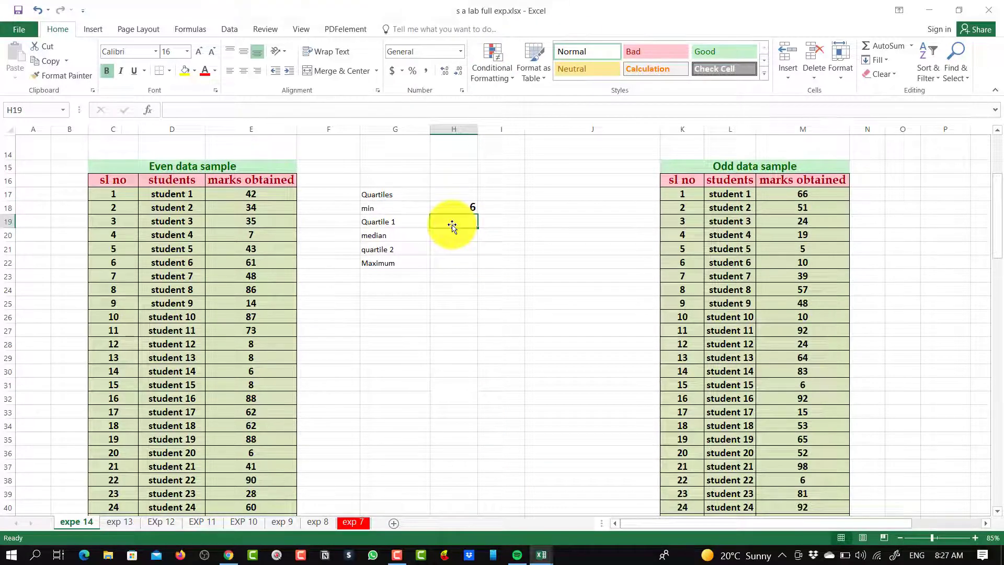
Try to enter =QUARTILE.EXC(E17:E66) in H19 beside Quartile 1, without a quart argument
text(=q)
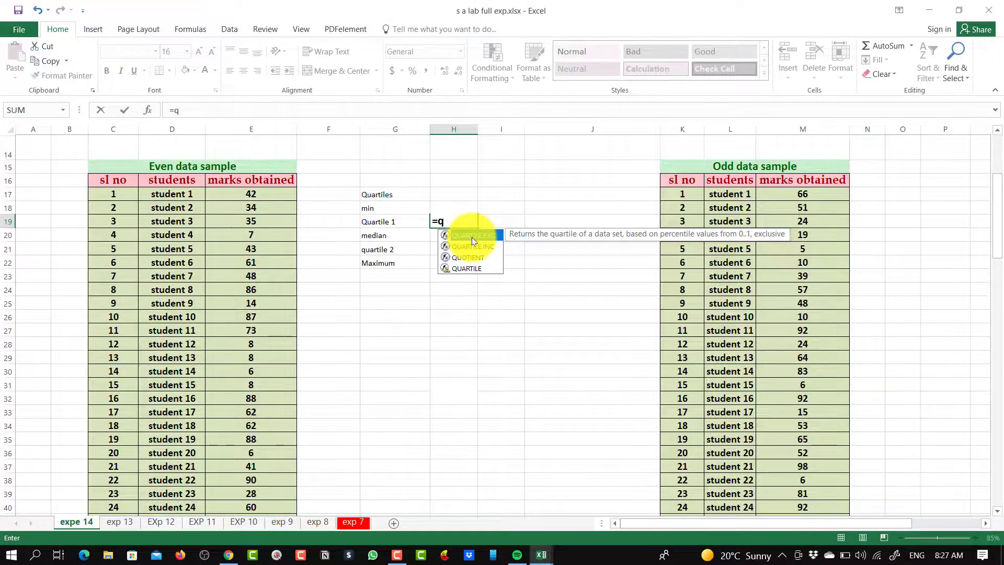
double_click(472, 235)
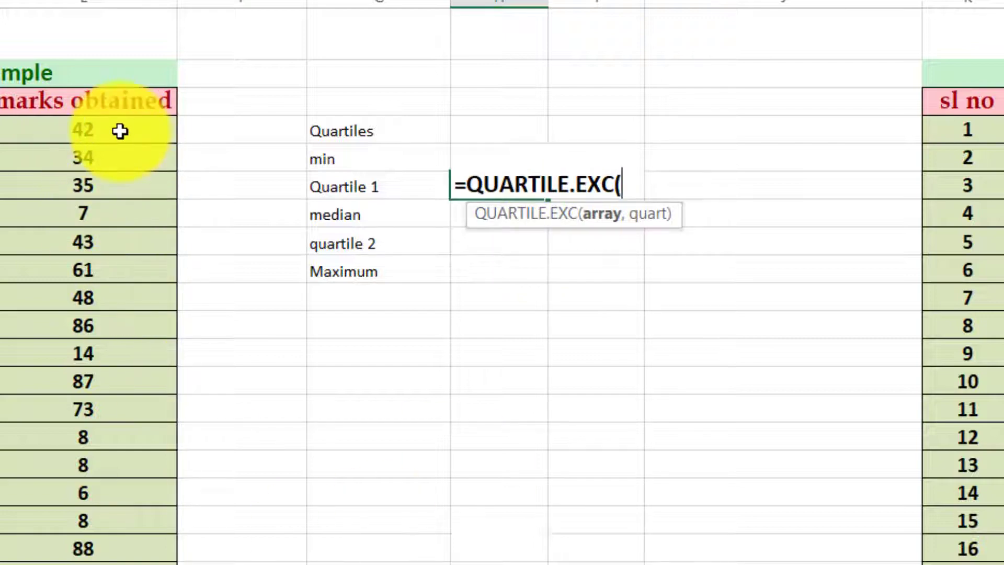
drag(121, 131, 120, 562)
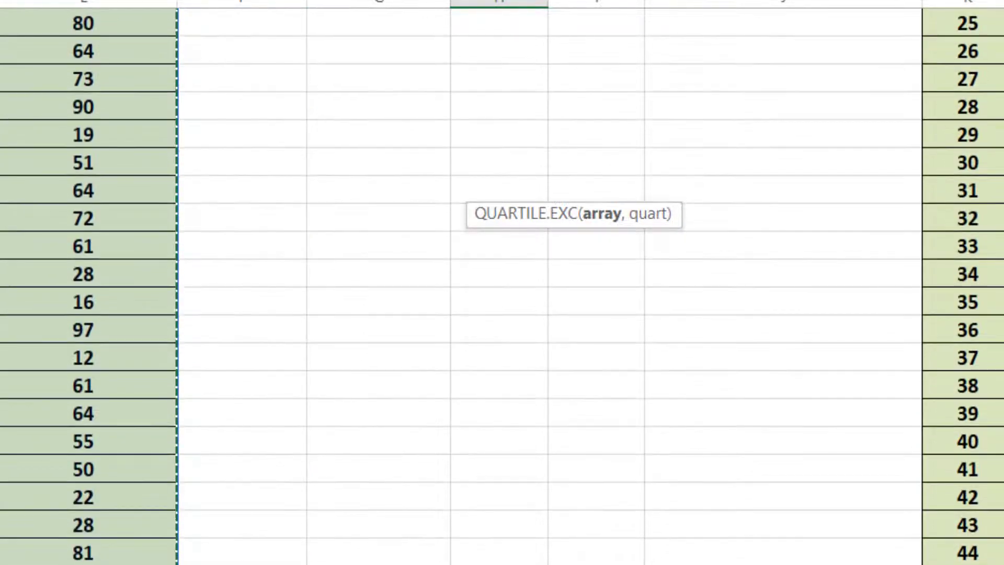
scroll(601, 538, up, 5)
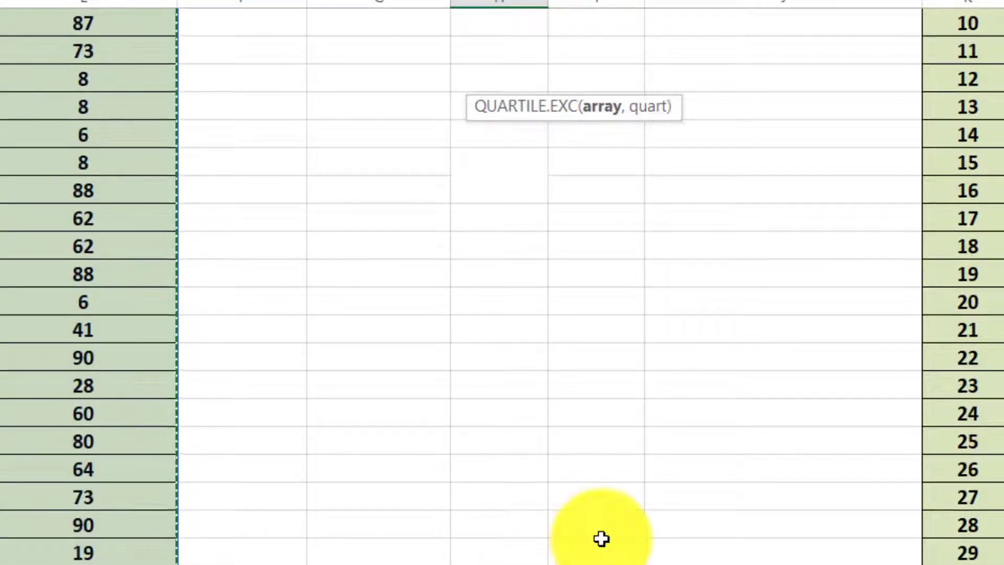
scroll(601, 539, up, 5)
text())
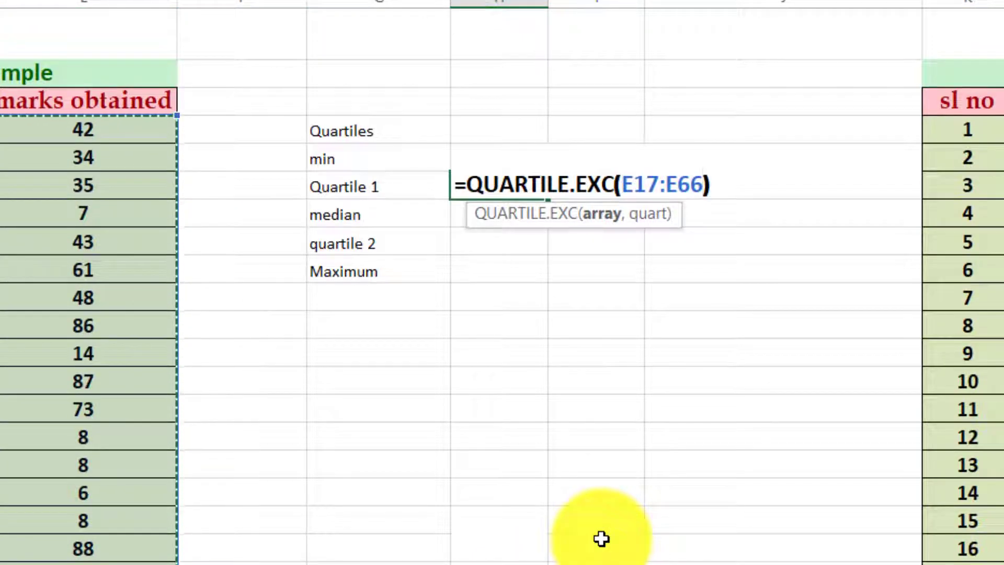
key(Return)
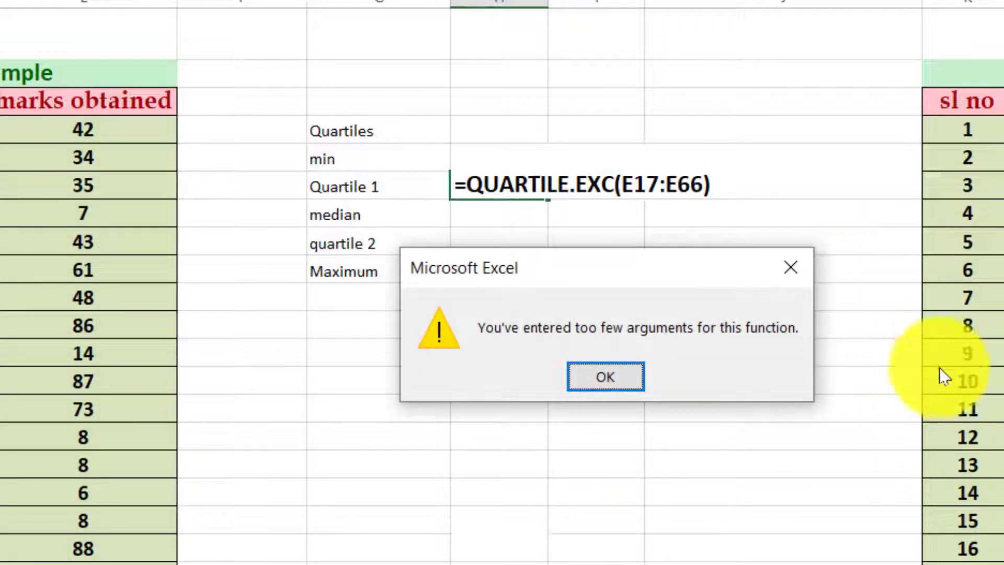
click(794, 268)
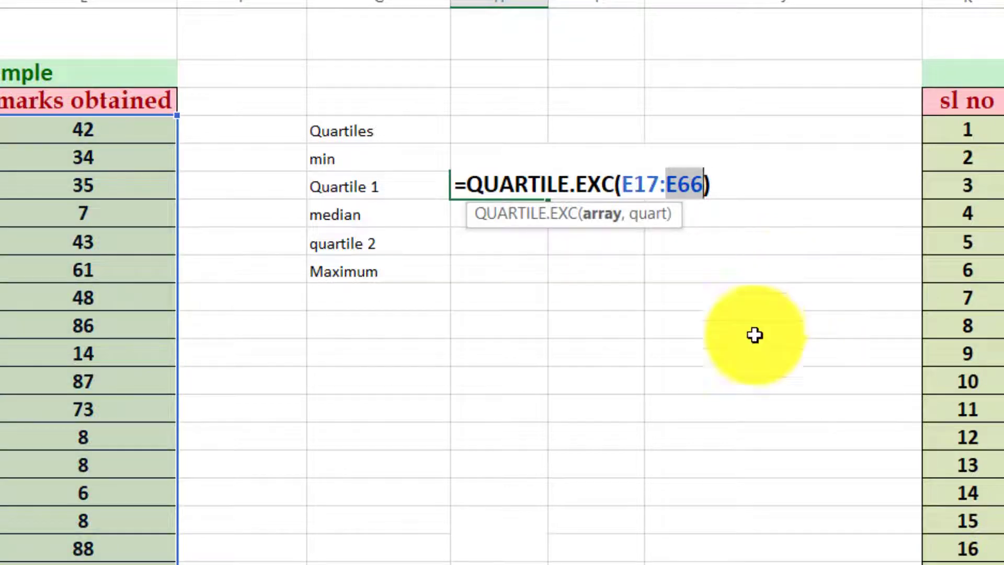
Reselect E17:E66 as the array in H19's formula and add quart argument 1, giving =QUARTILE.EXC(E17:E66,1)
scroll(549, 511, down, 5)
scroll(549, 511, down, 4)
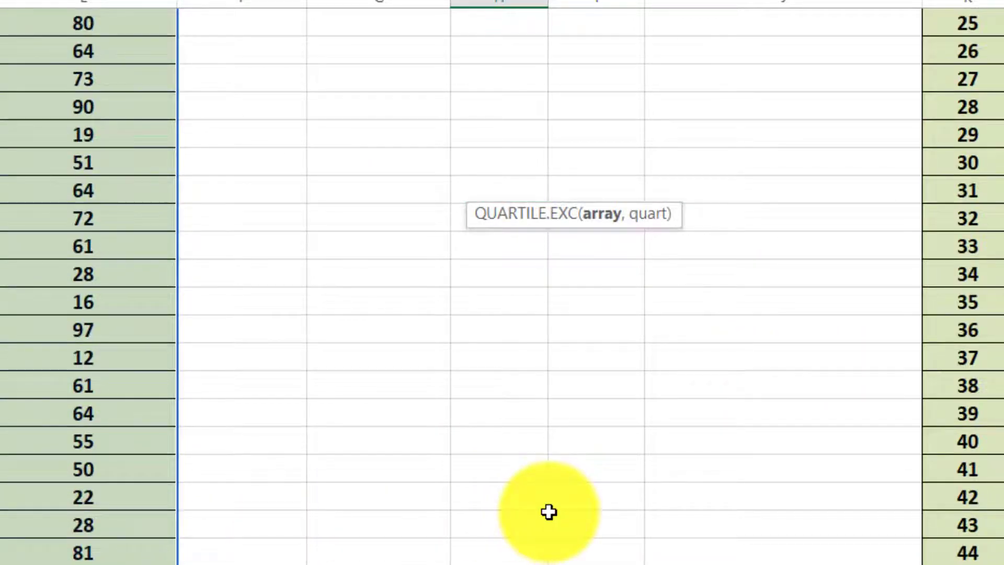
scroll(549, 511, up, 8)
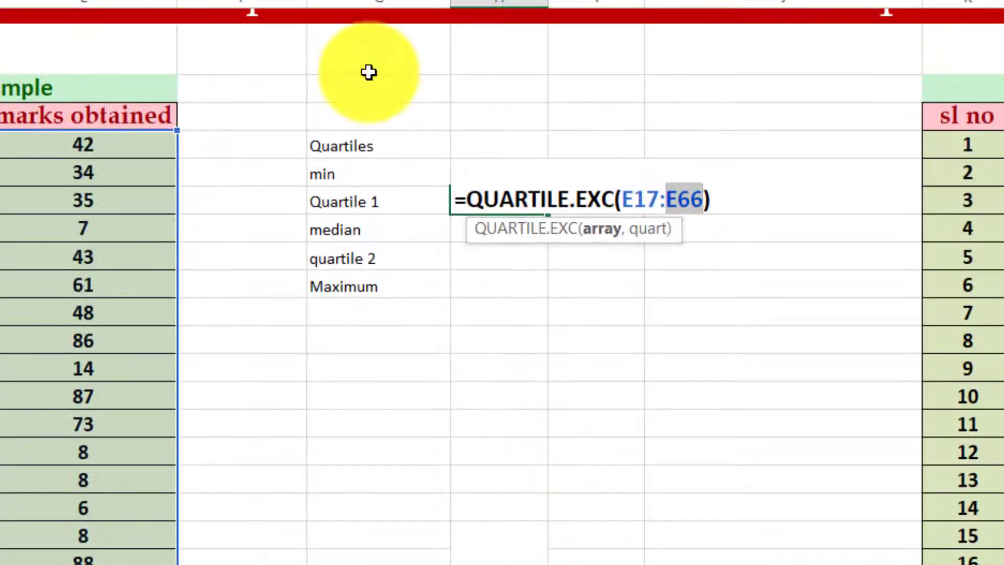
key(shift+Down)
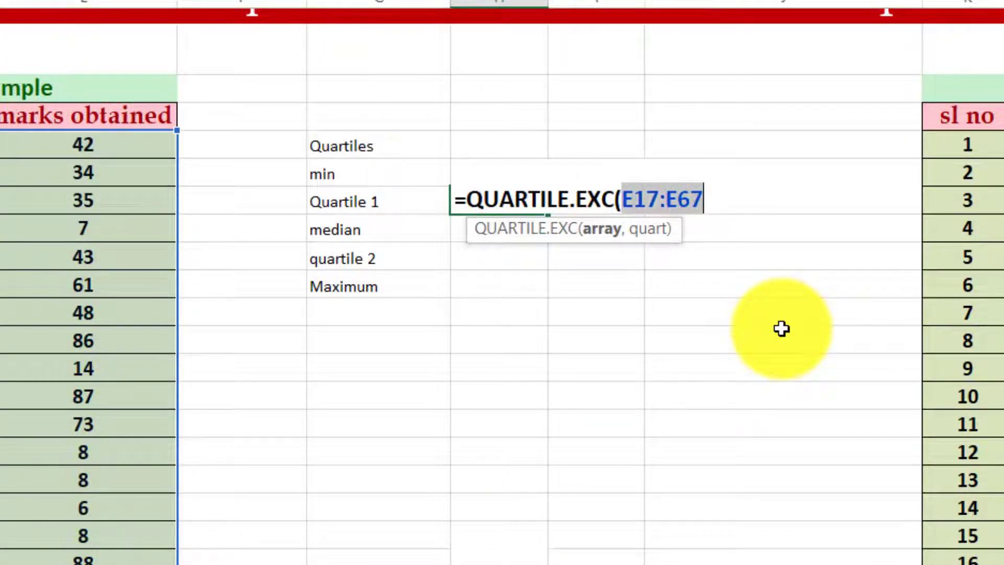
key(BackSpace)
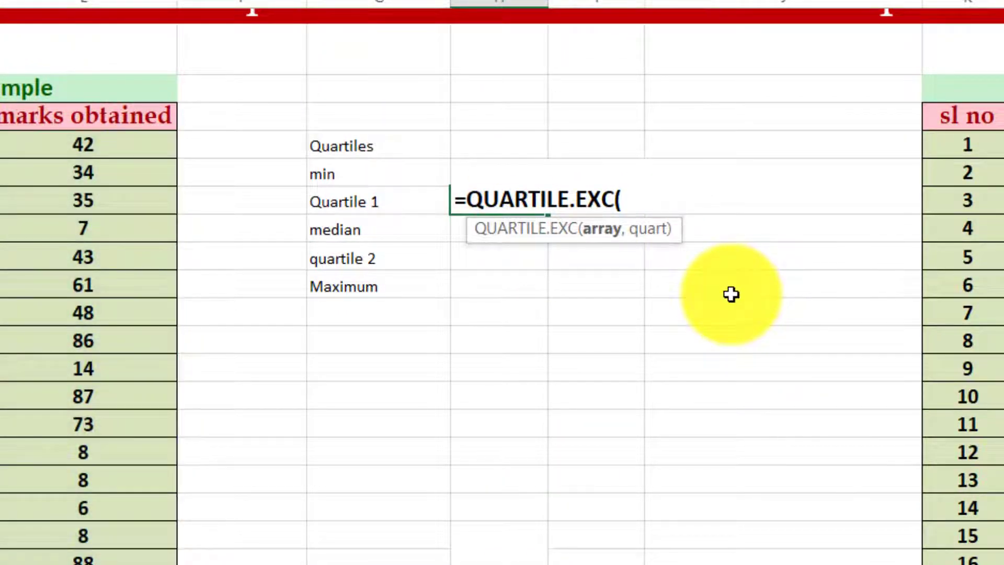
drag(73, 152, 86, 562)
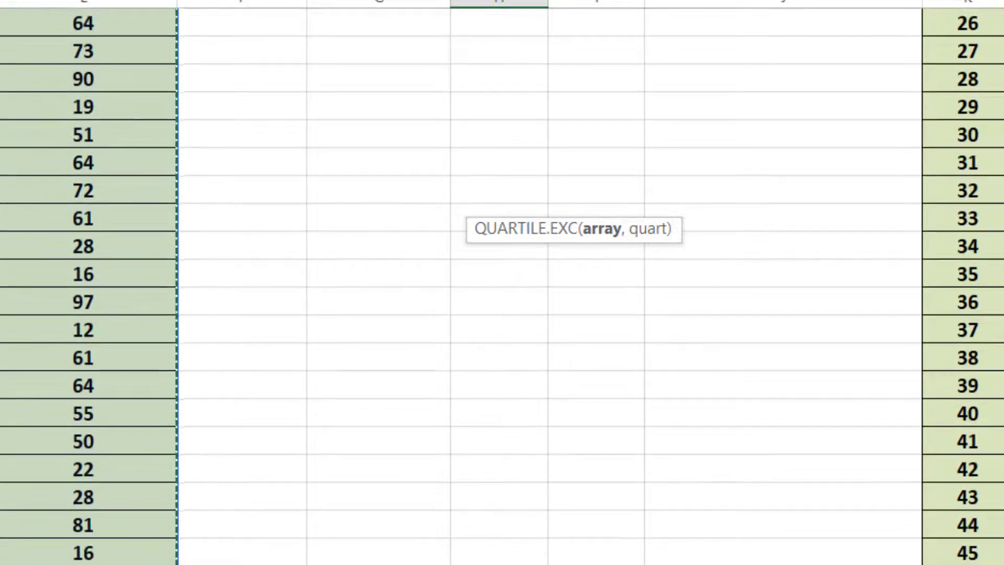
scroll(554, 546, up, 8)
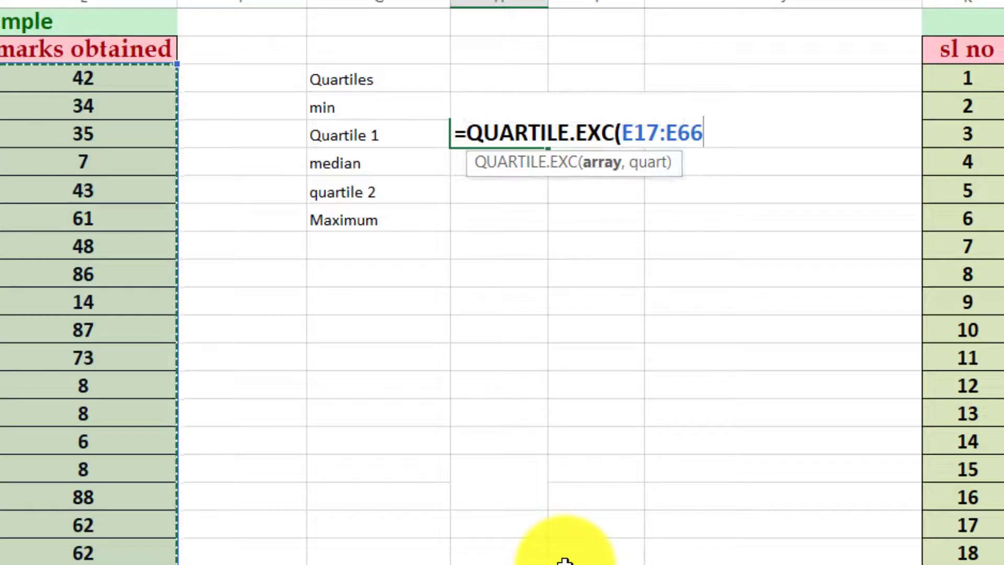
text(,)
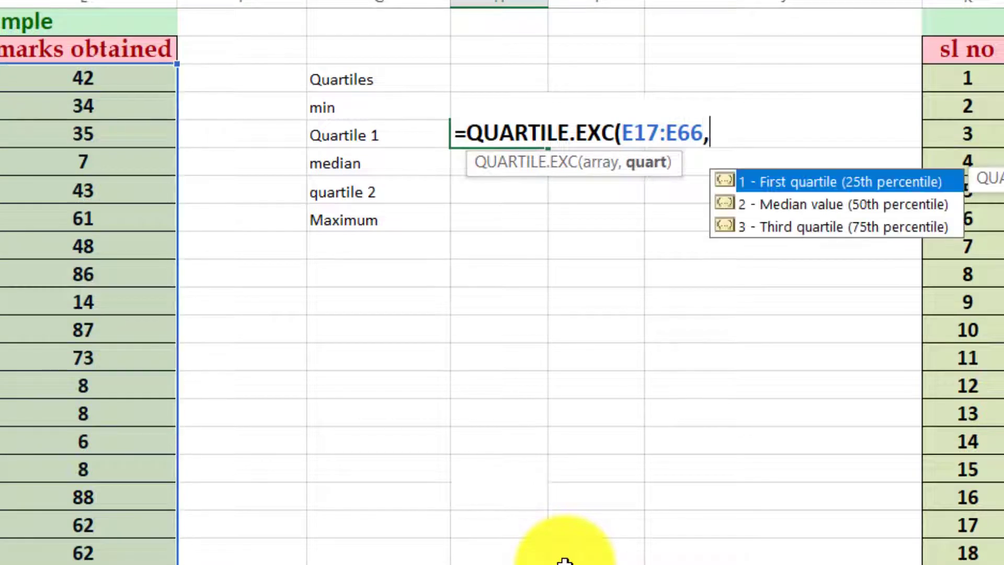
text(1))
key(Return)
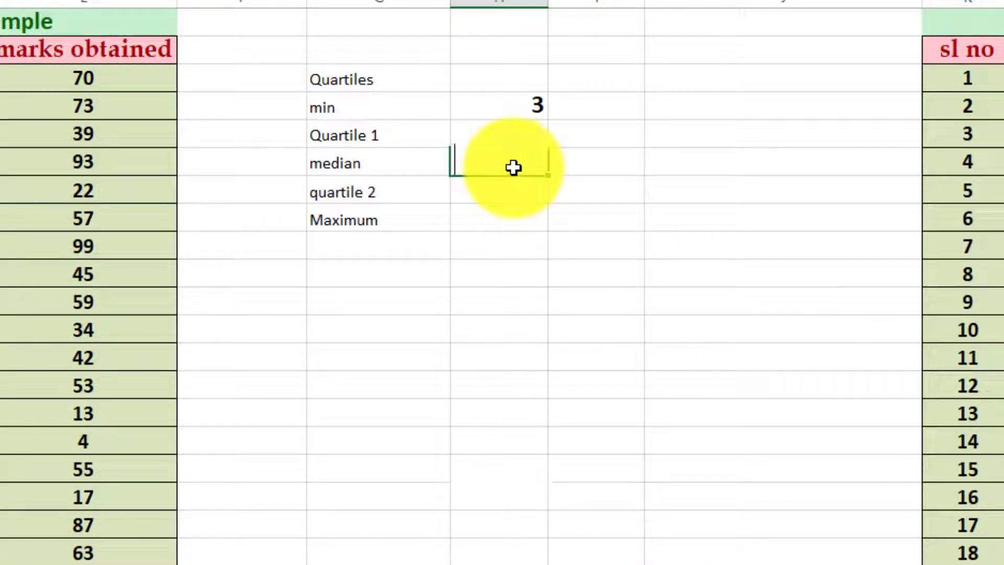
Calculate the even sample's median in H20 with =QUARTILE.EXC(E17:E66,2)
text(=q)
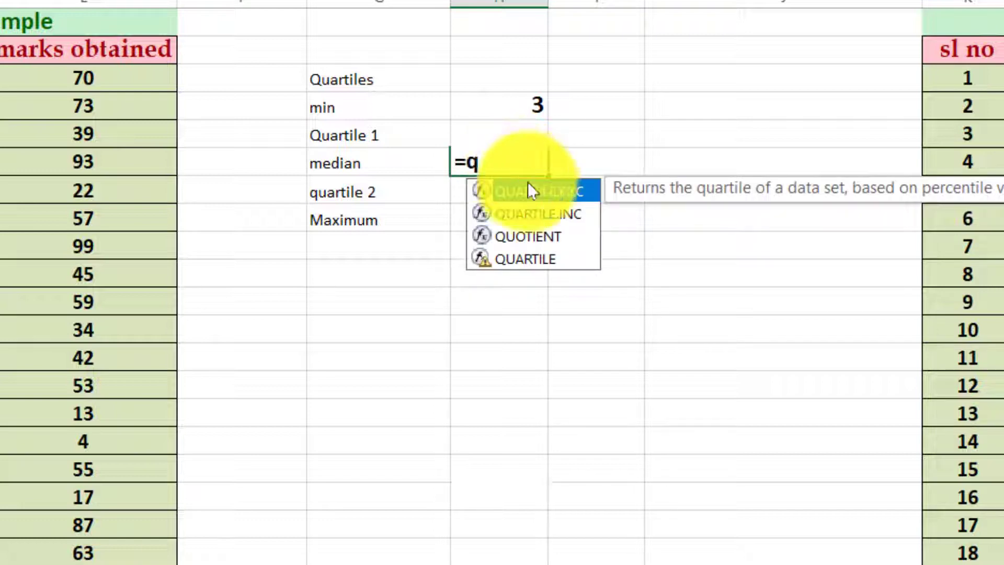
double_click(548, 193)
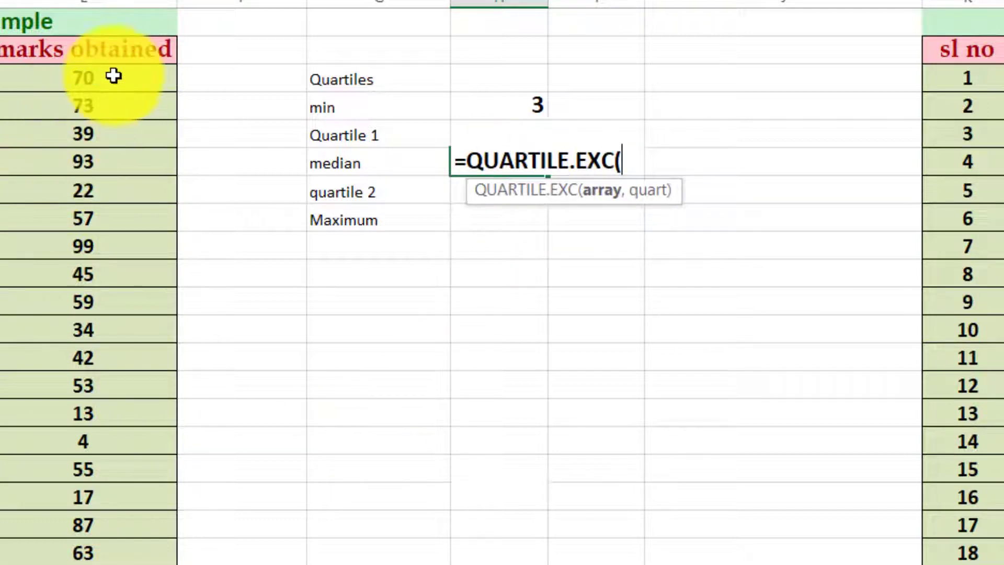
drag(112, 73, 23, 562)
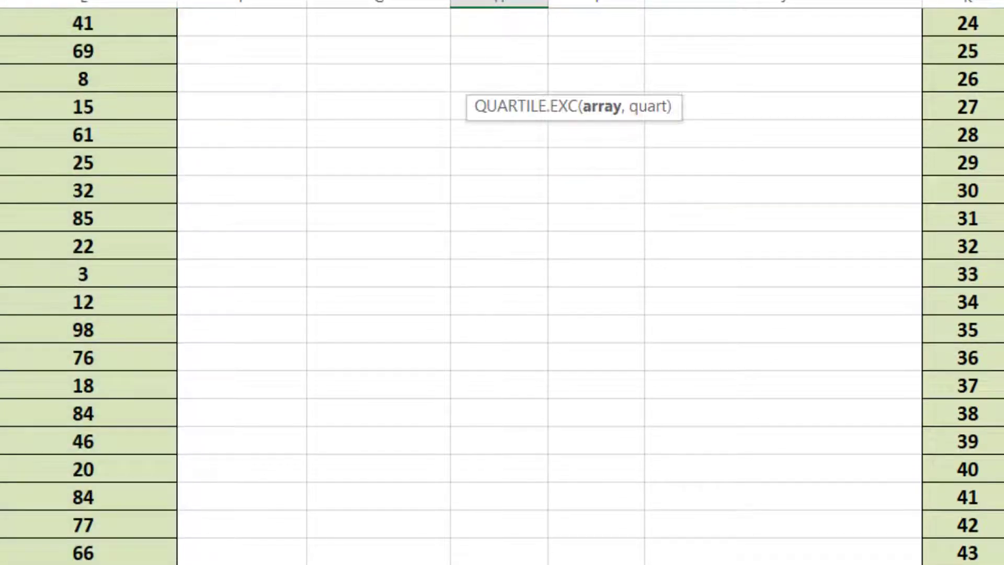
scroll(501, 282, up, 9)
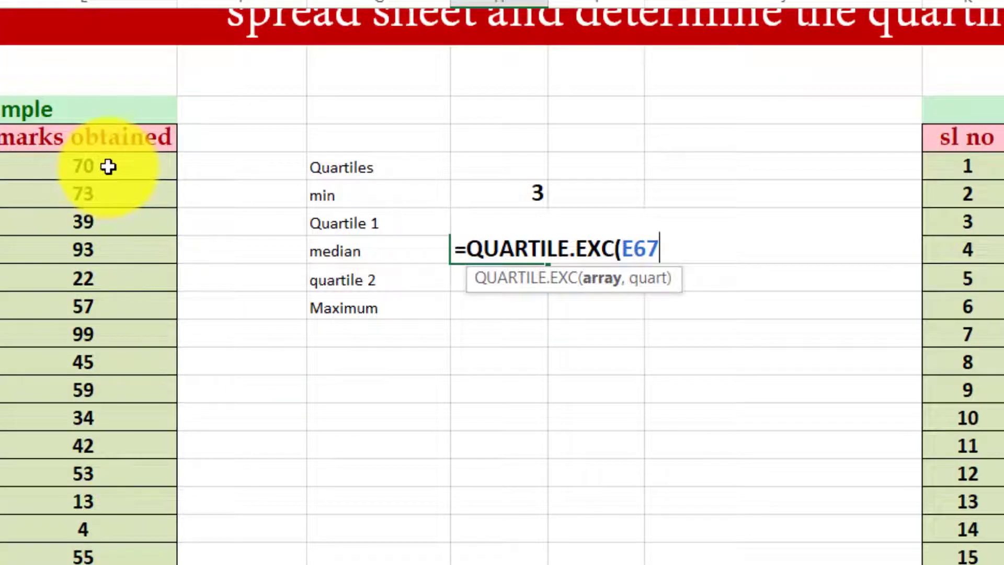
drag(108, 166, 83, 562)
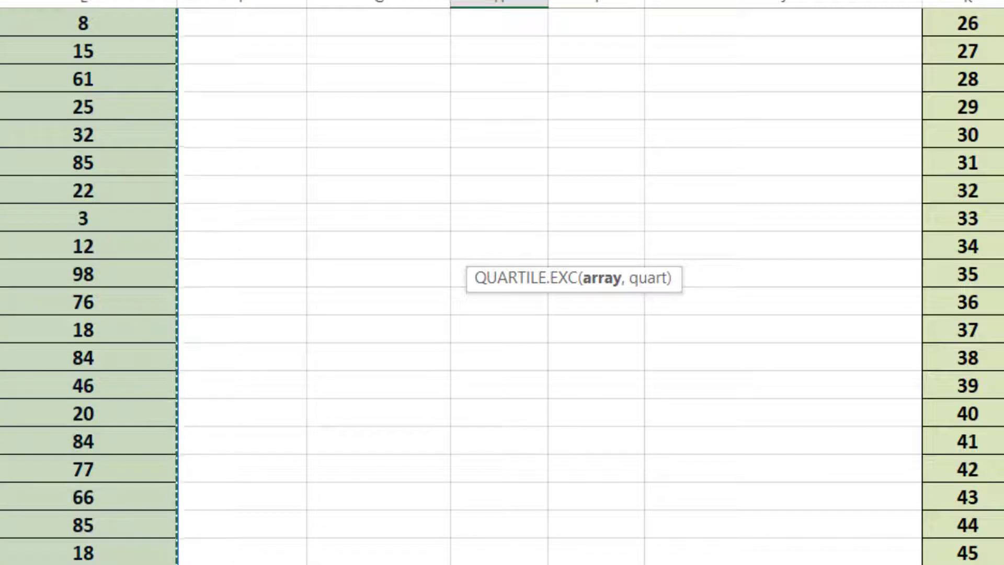
scroll(542, 515, up, 8)
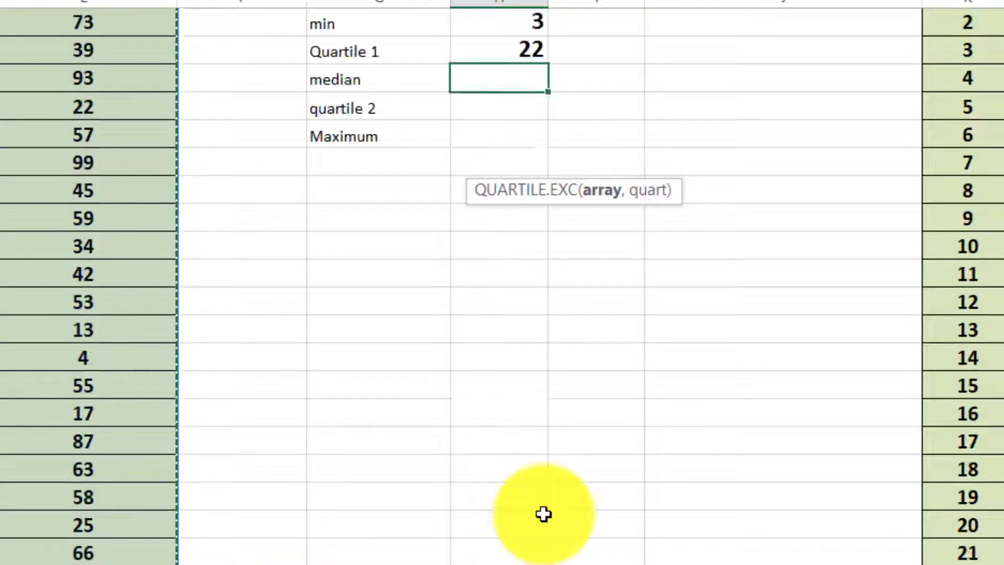
scroll(543, 514, up, 2)
text(,)
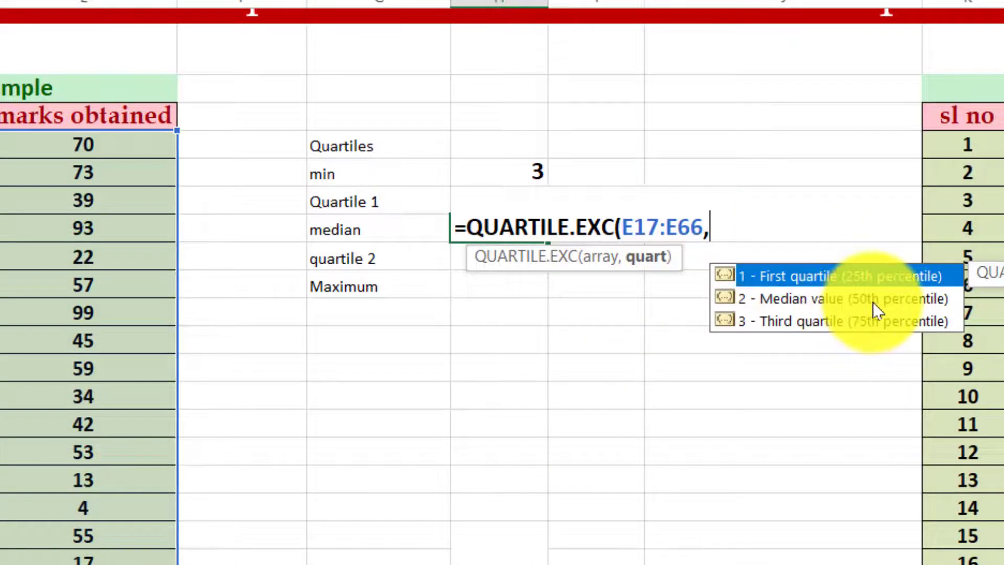
click(854, 305)
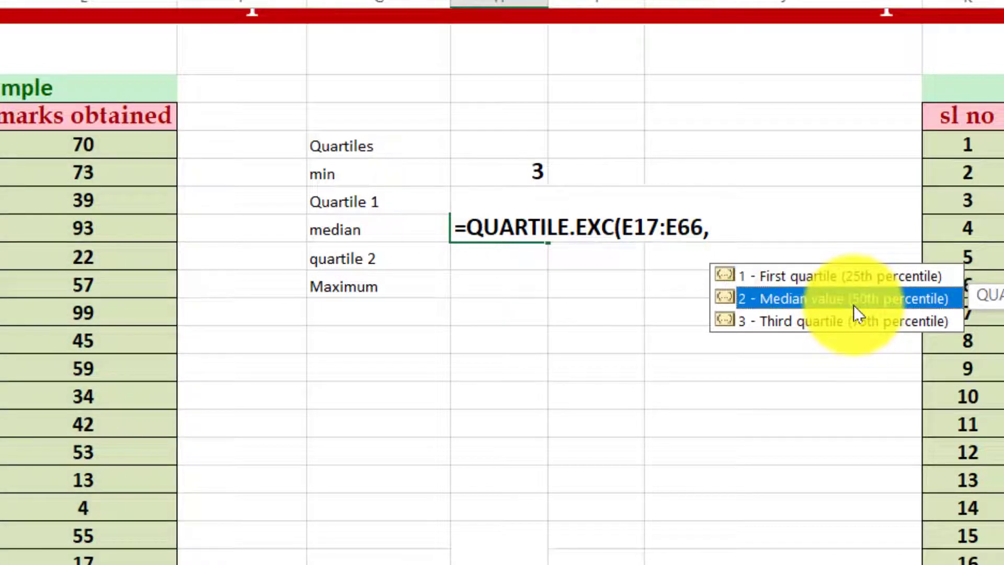
double_click(853, 305)
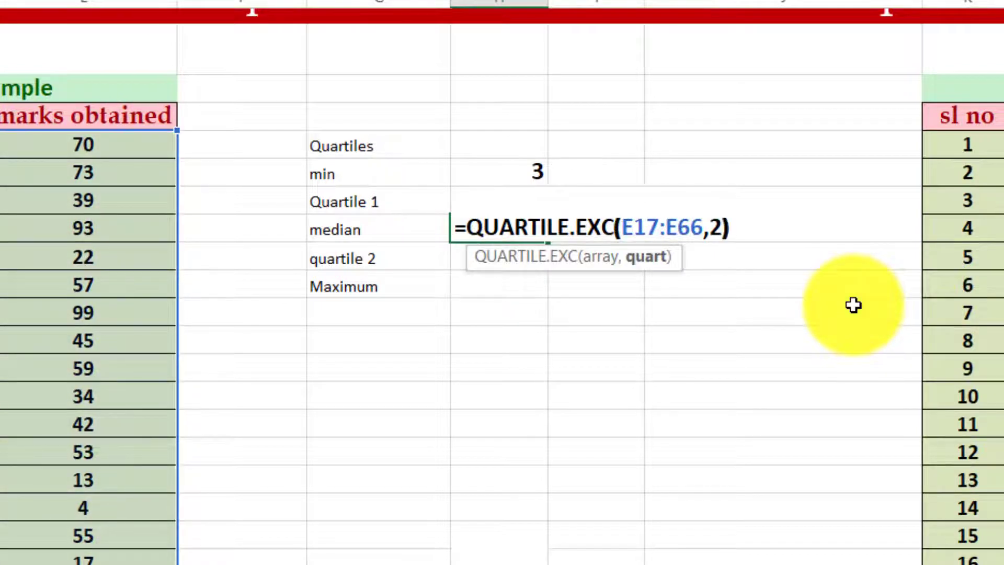
key(Return)
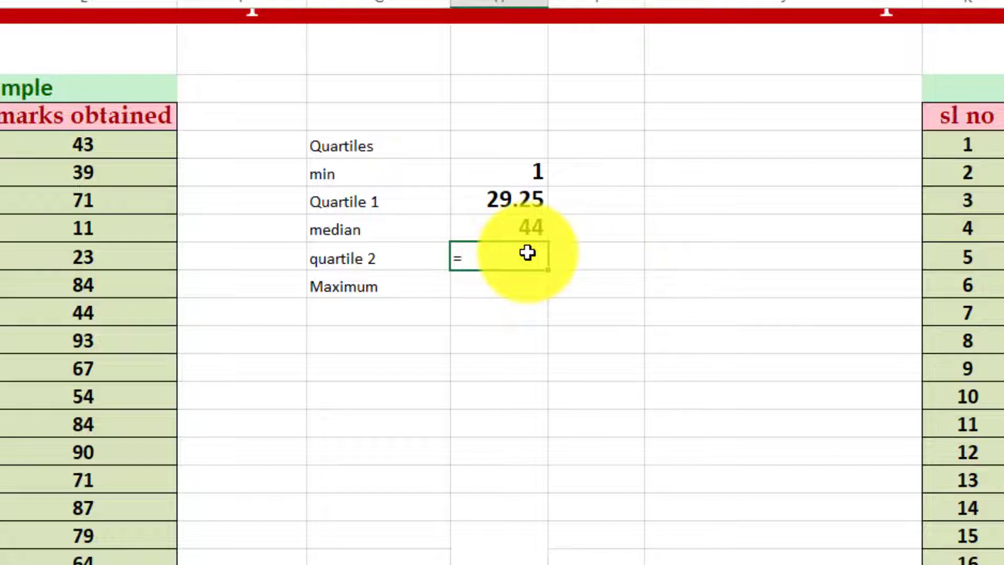
Calculate the even sample's third quartile in H21, beside "quartile 2", with =QUARTILE.EXC(E17:E66,3)
text(=q)
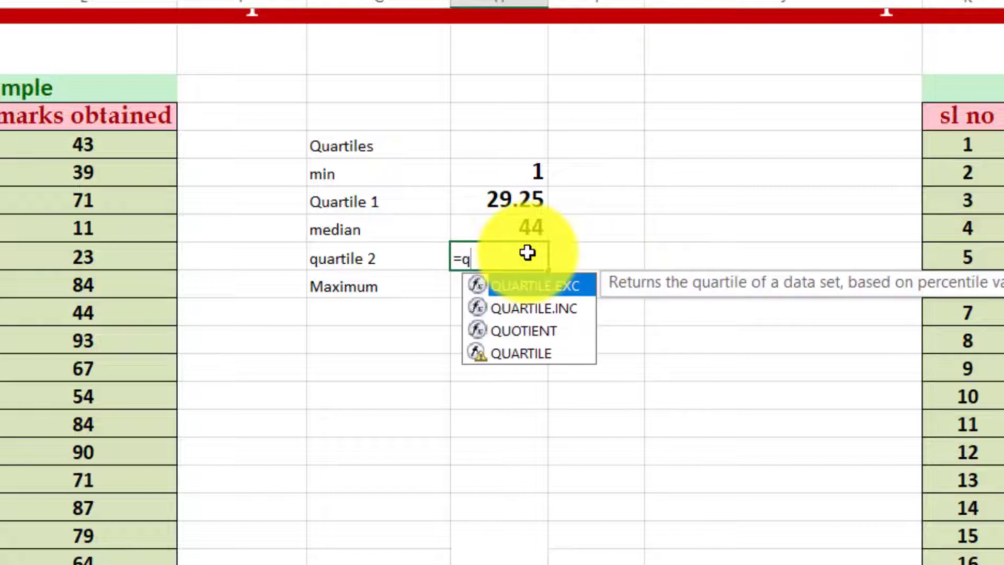
double_click(532, 287)
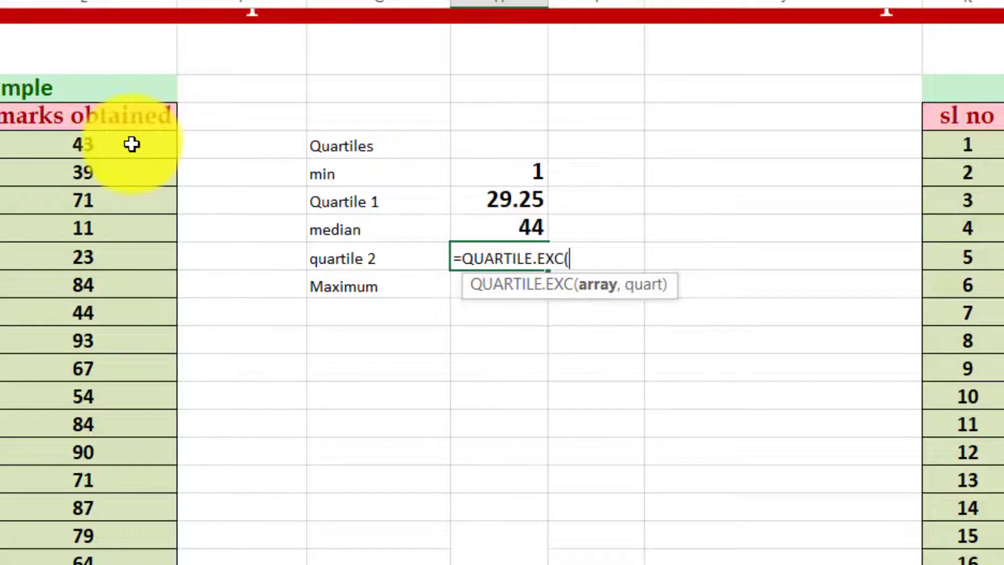
drag(132, 143, 131, 564)
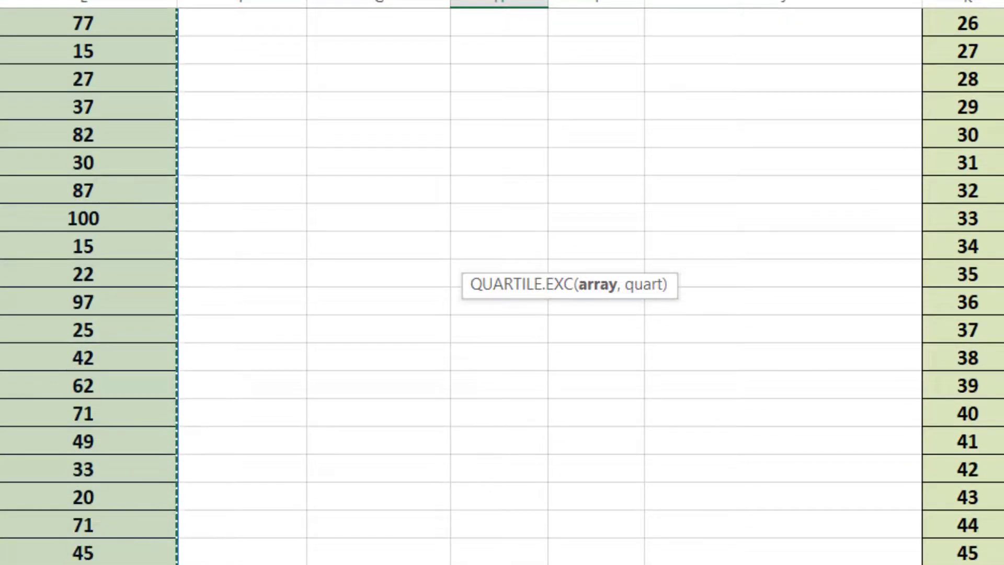
scroll(502, 282, up, 5)
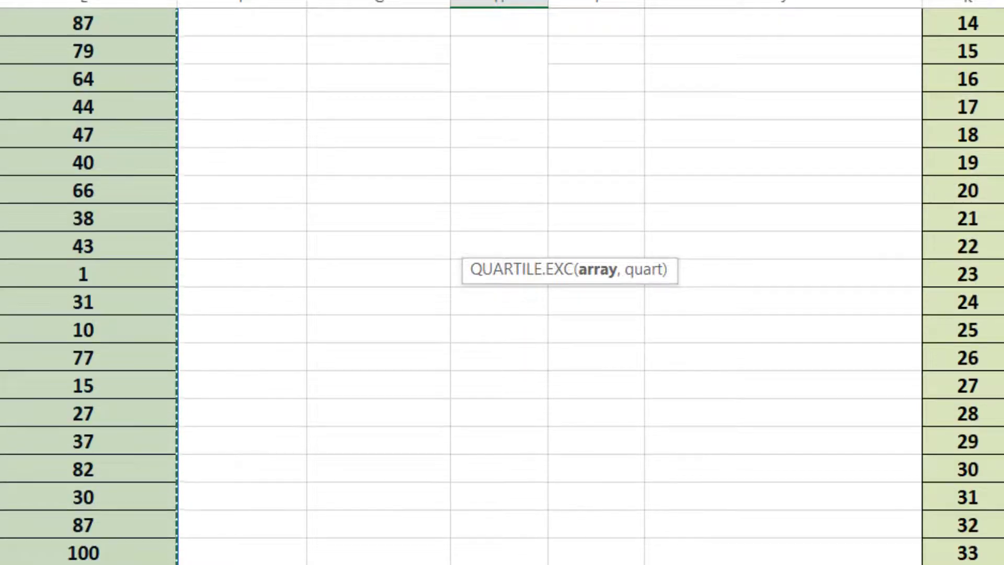
scroll(501, 282, up, 5)
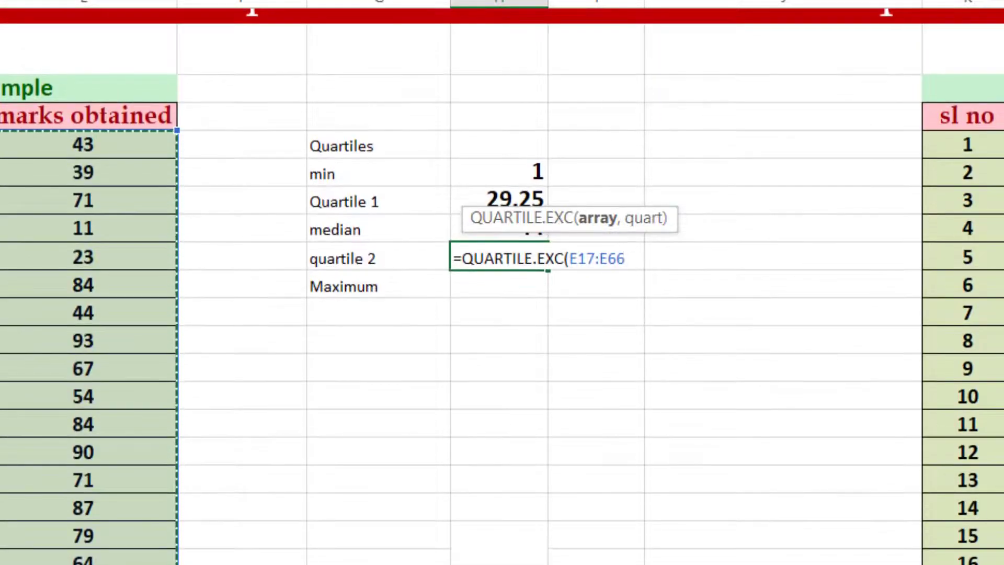
text(,)
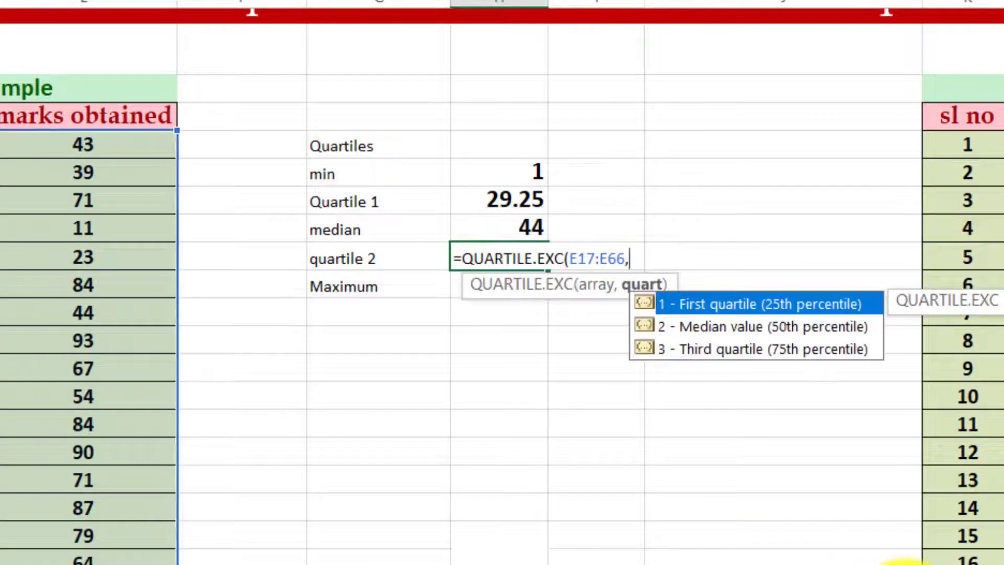
click(791, 363)
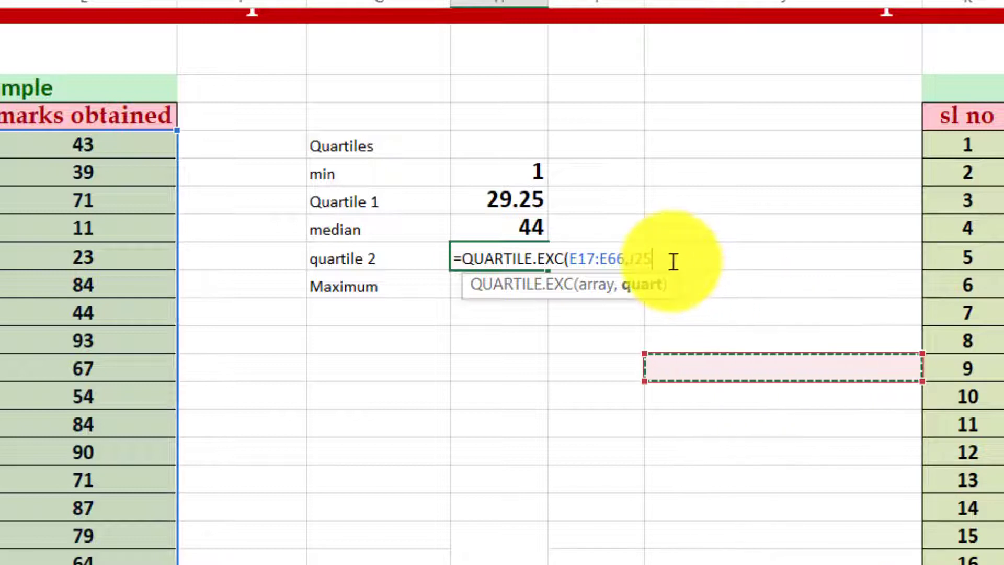
key(BackSpace)
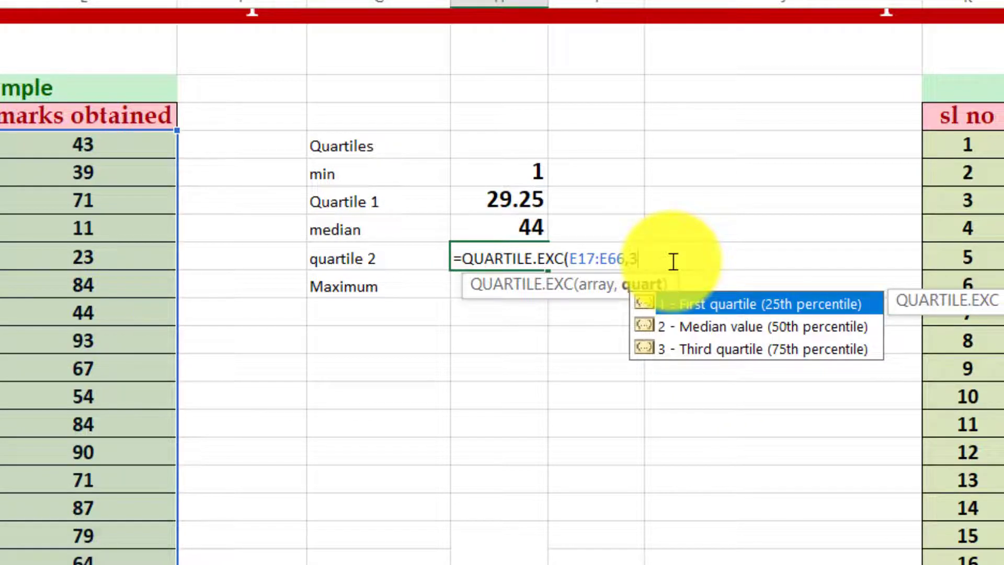
text(3))
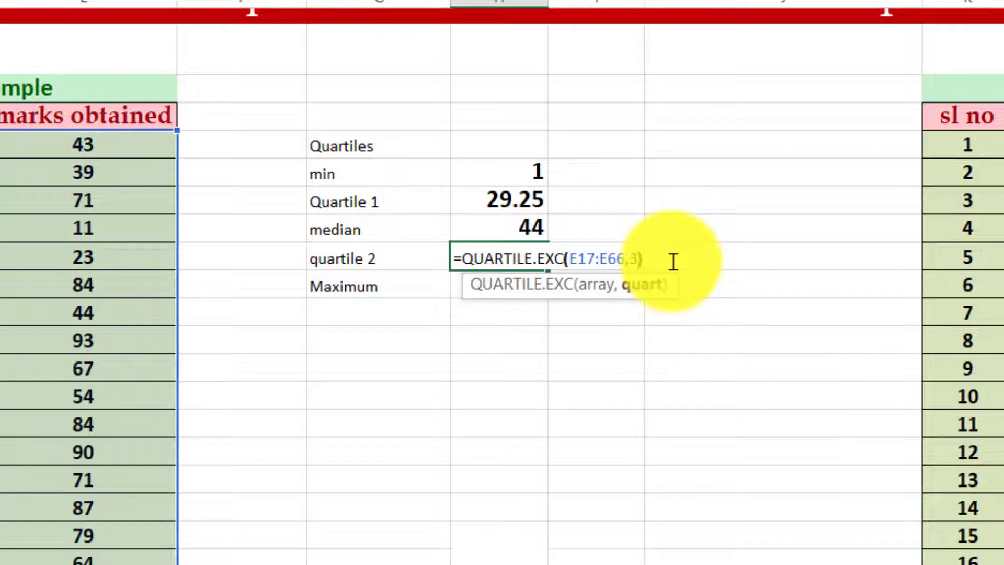
key(Return)
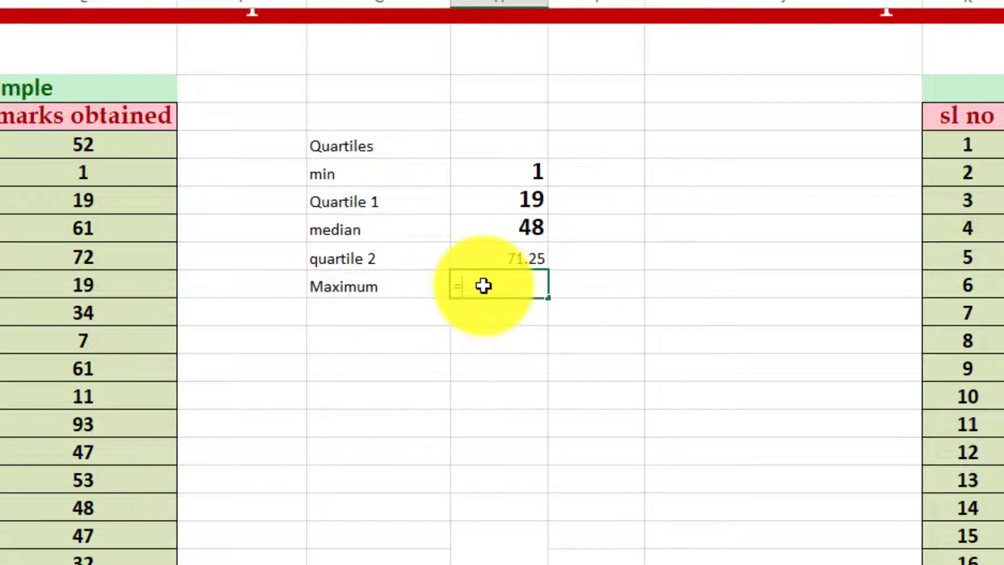
Calculate the maximum of the even sample's marks in H22 with =MAX(E17:E66)
text(MAX)
double_click(504, 316)
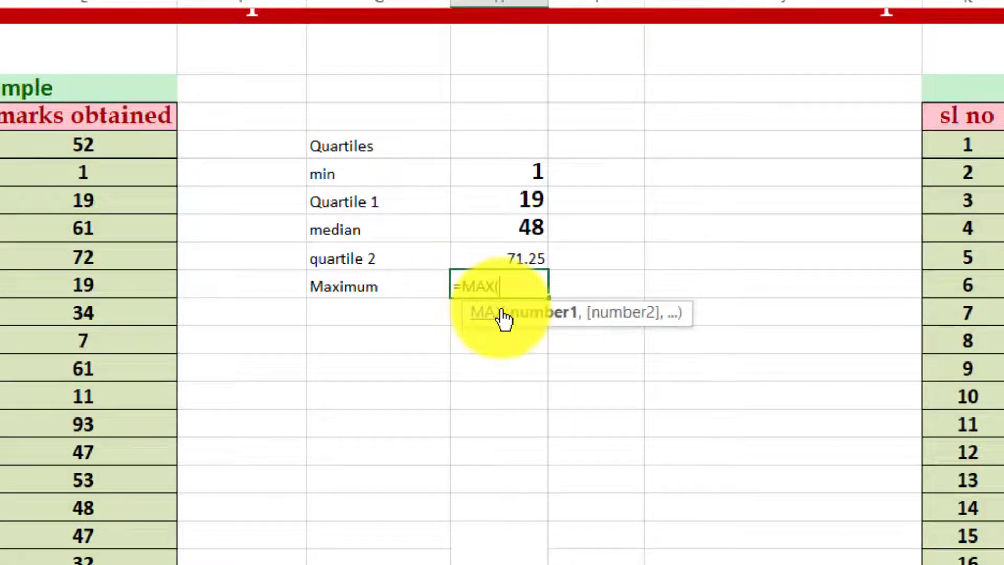
drag(88, 151, 87, 564)
scroll(638, 377, up, 8)
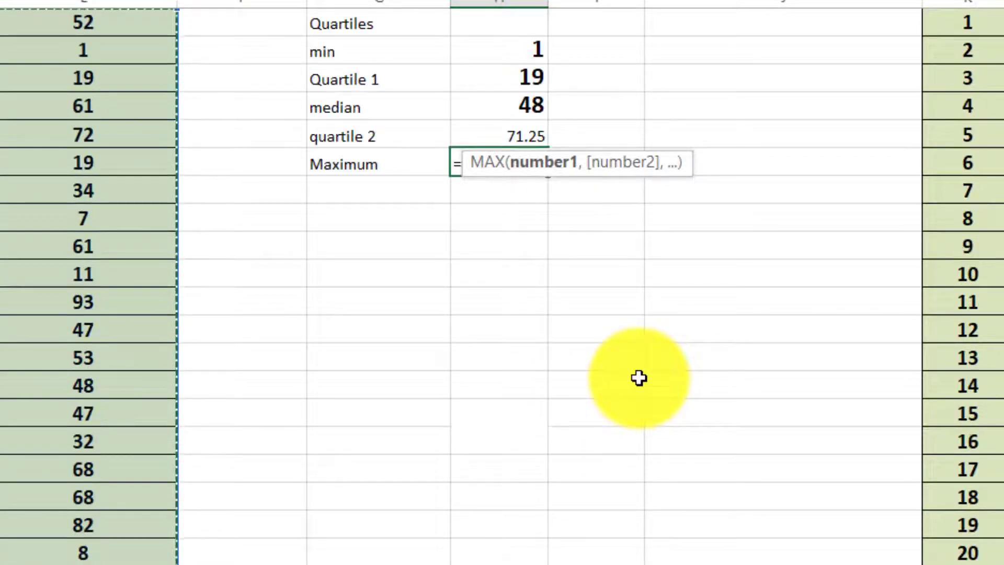
text())
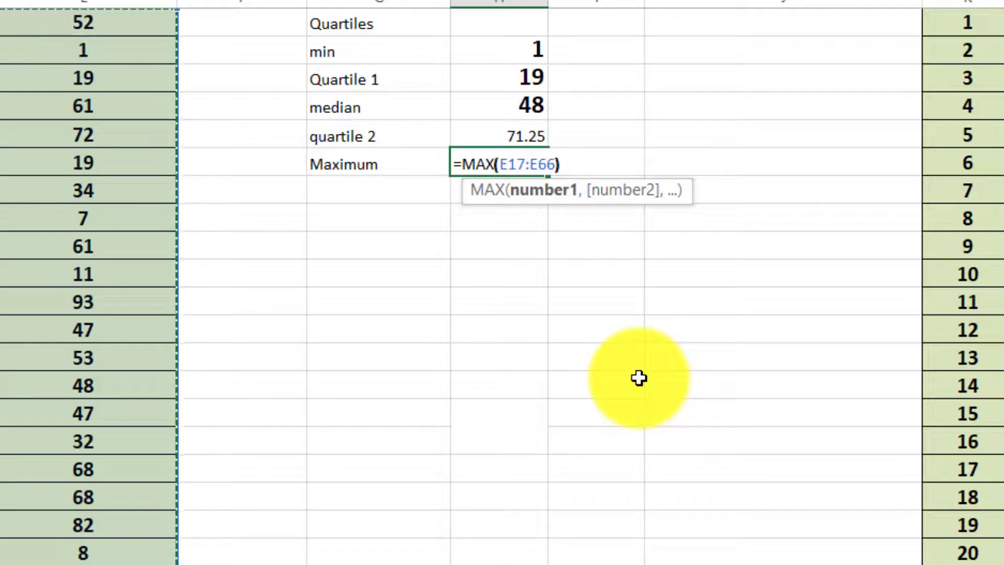
key(Return)
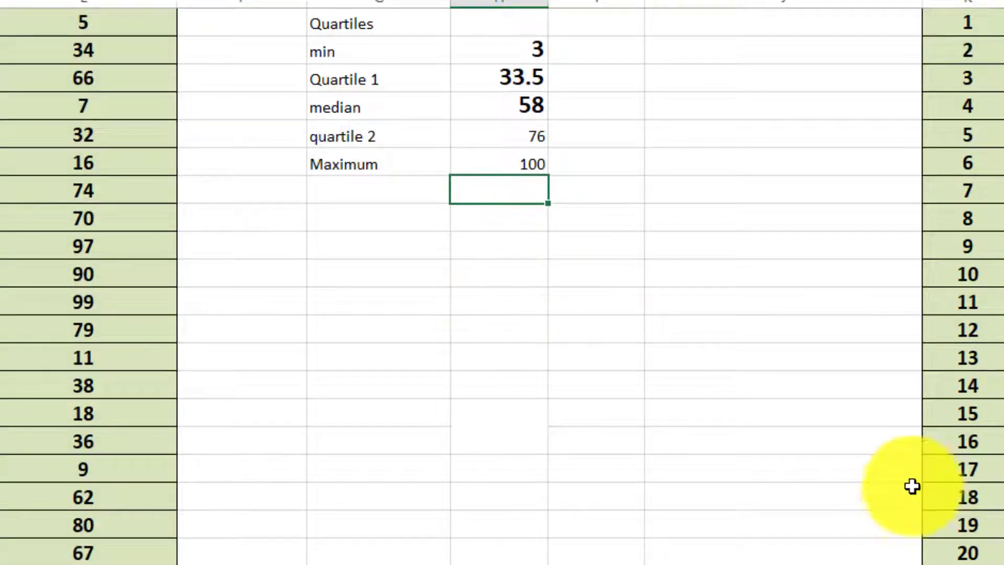
Enter the label "Range" in G26 below the even sample's quartiles and open the adjacent cell H26 for entry
scroll(739, 318, up, 2)
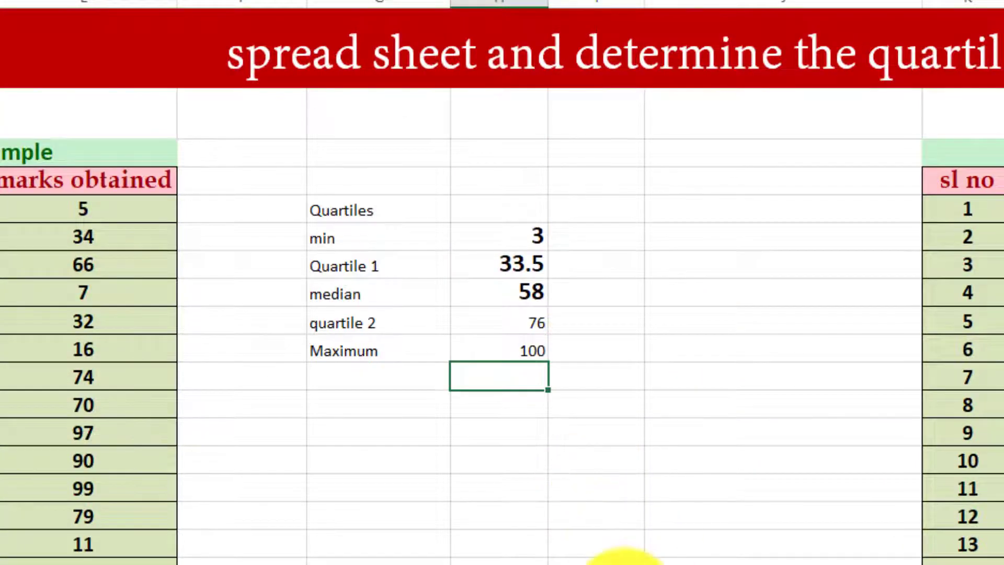
key(Left)
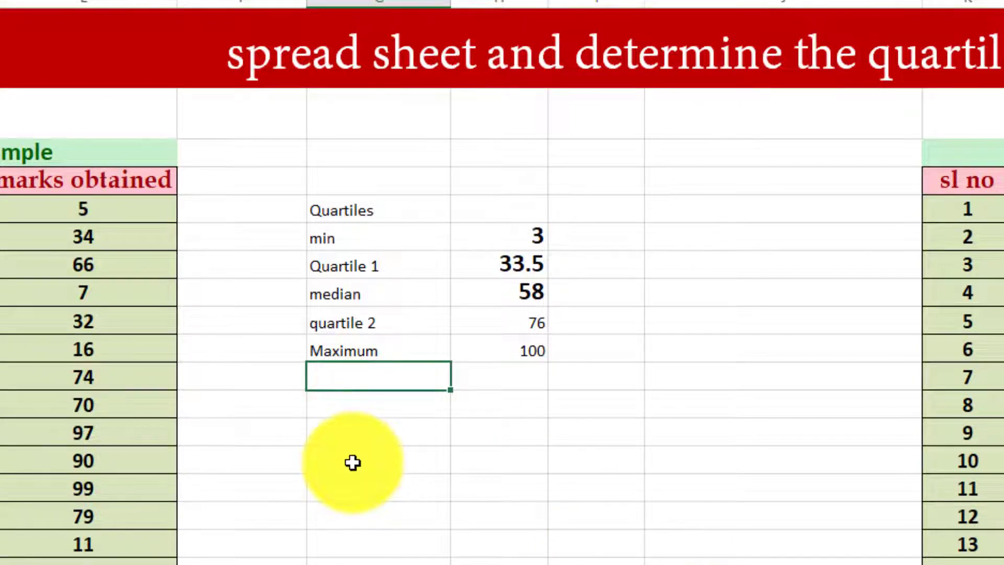
click(353, 462)
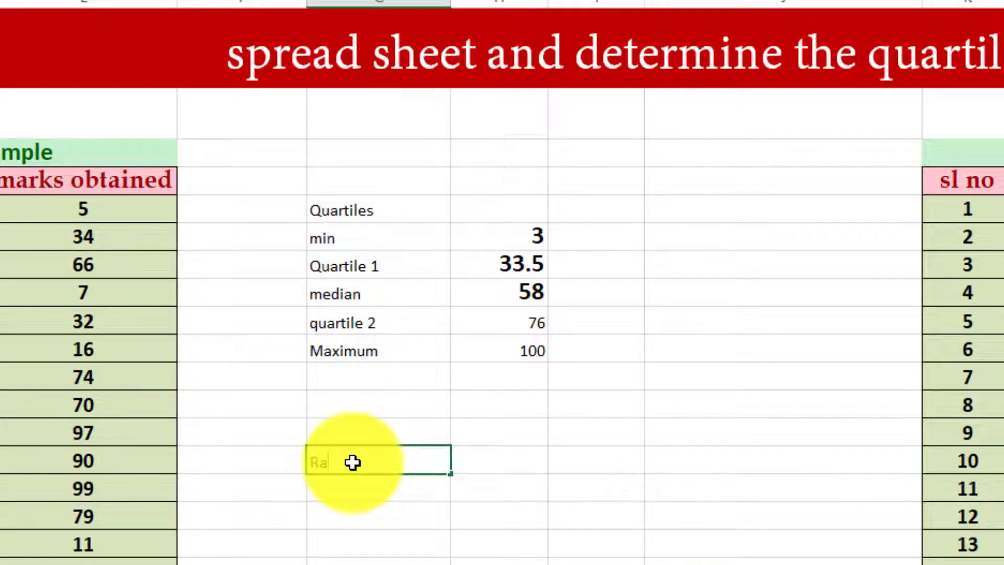
text(Range)
key(Return)
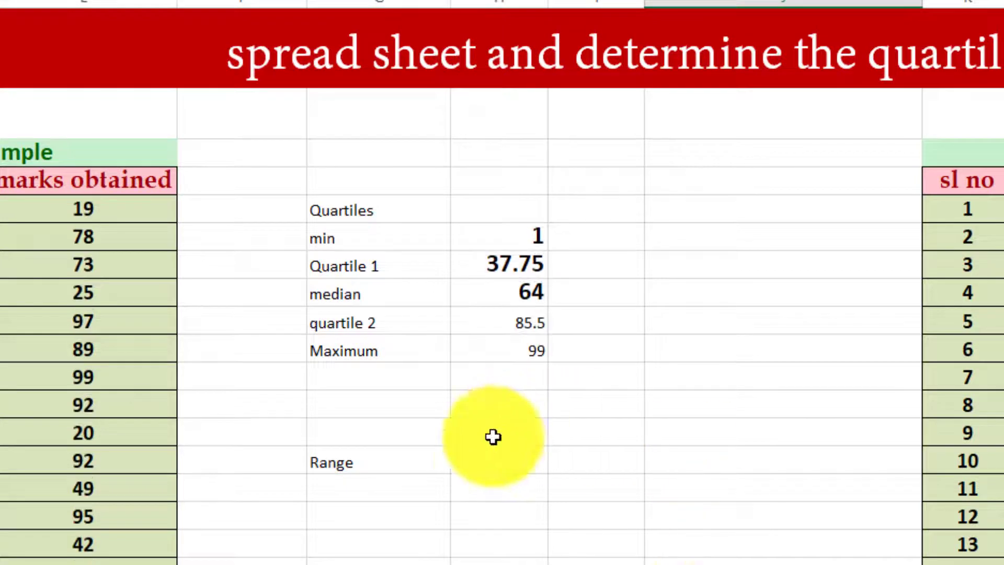
double_click(485, 462)
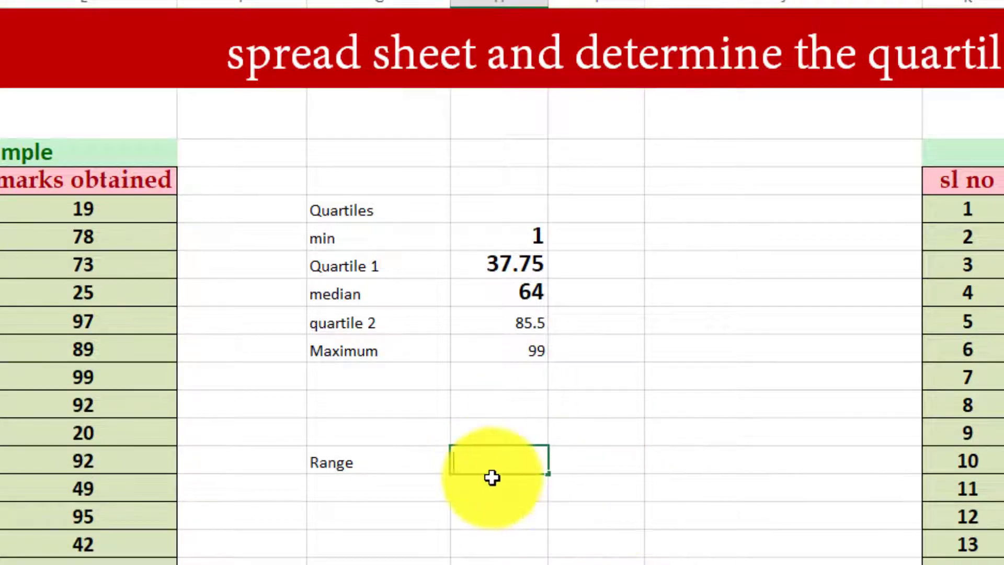
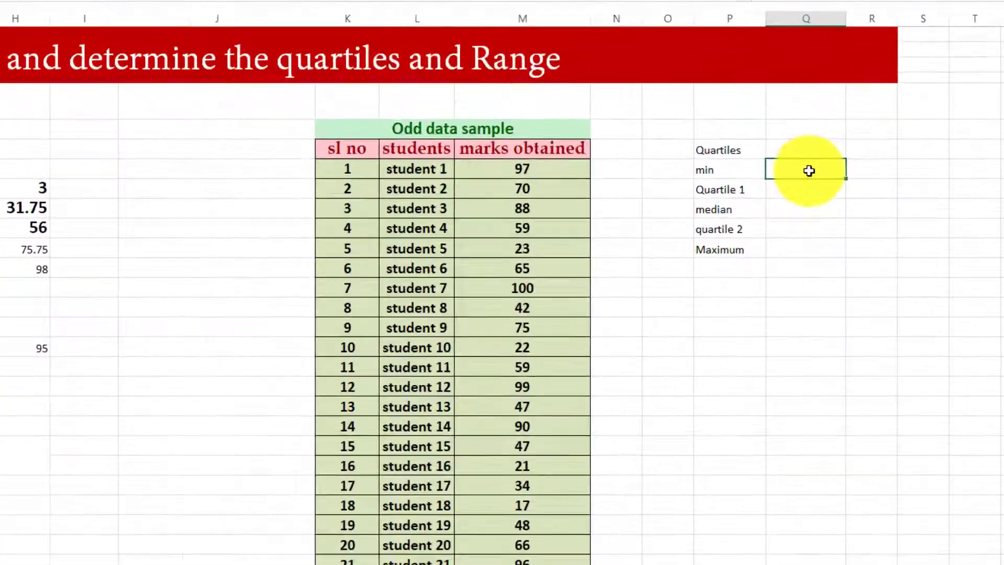
Calculate the minimum of the odd sample's marks in Q17 with =MIN(M17:M65)
text(min)
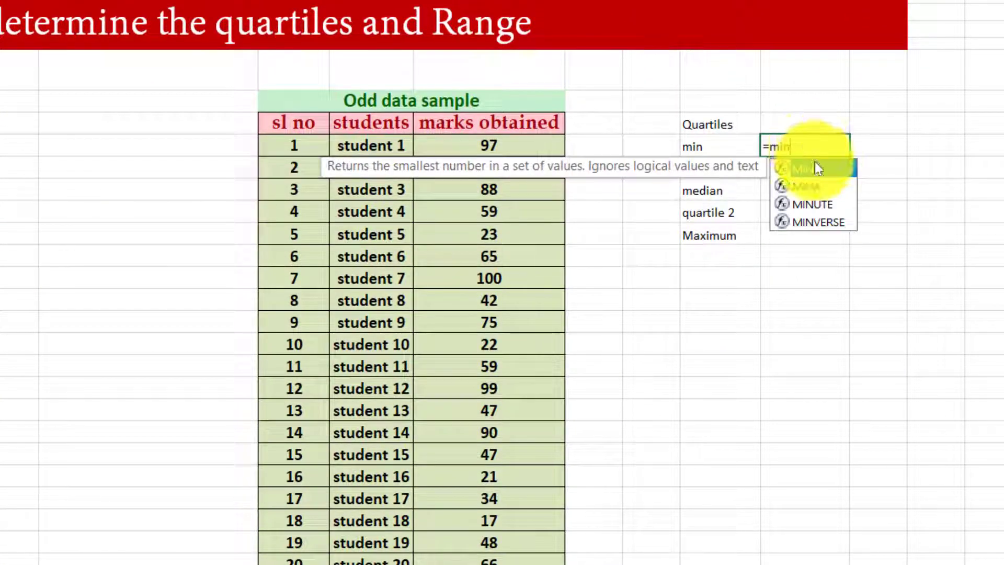
double_click(816, 168)
drag(511, 149, 517, 553)
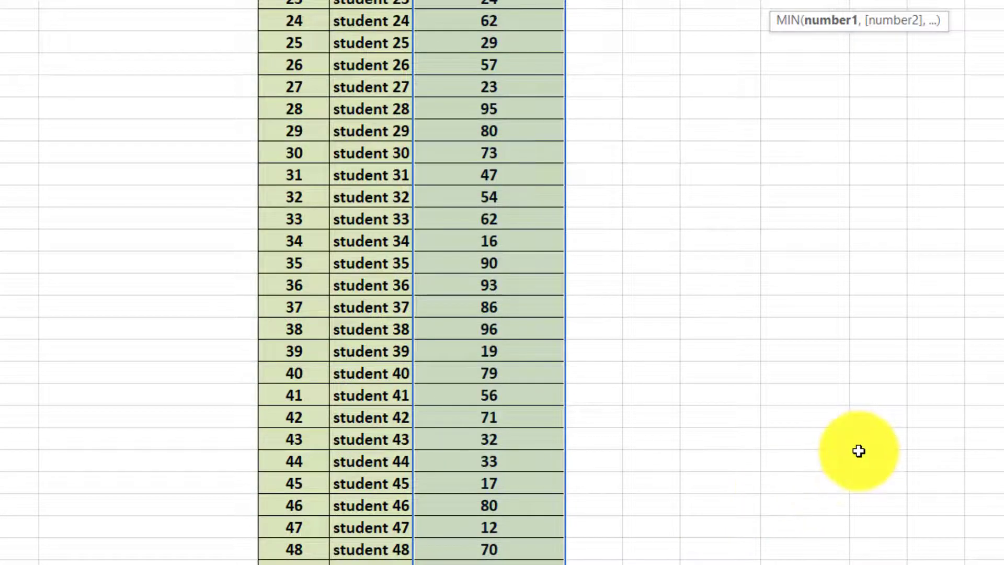
scroll(859, 451, up, 1)
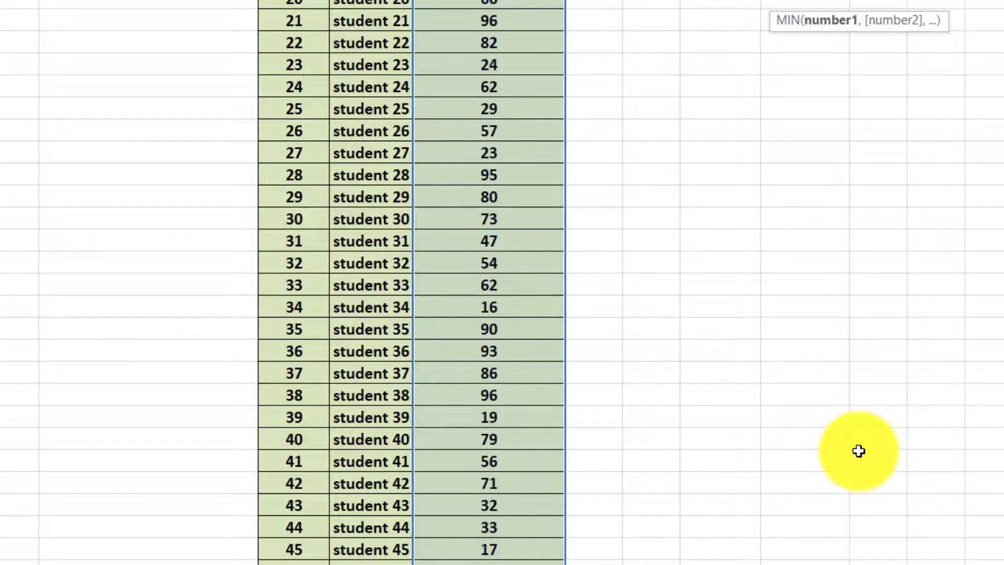
scroll(858, 451, up, 10)
key(BackSpace)
text(5)
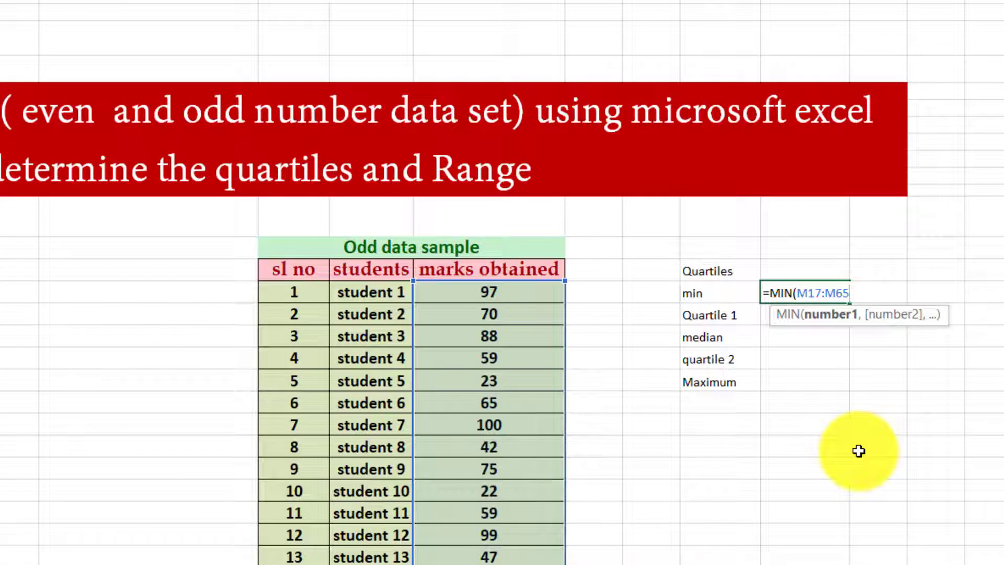
text())
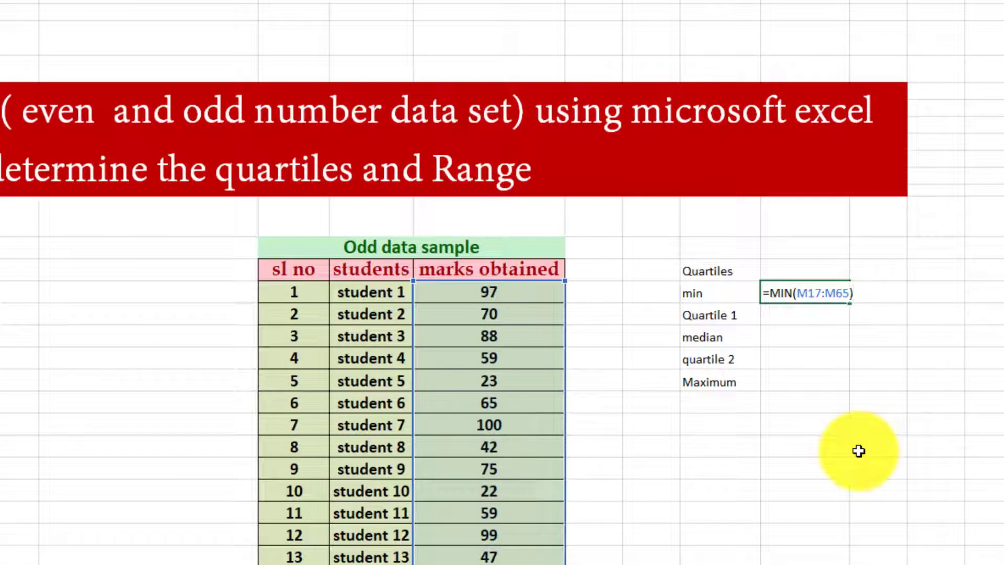
key(Return)
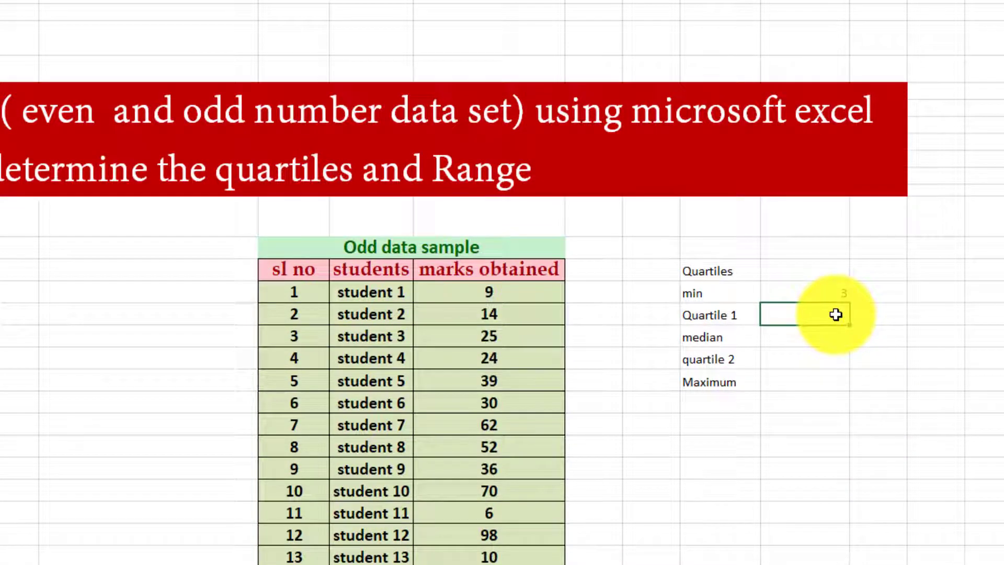
Calculate the odd sample's first quartile in Q18 with =QUARTILE.EXC(M17:M65,1)
text(=qu)
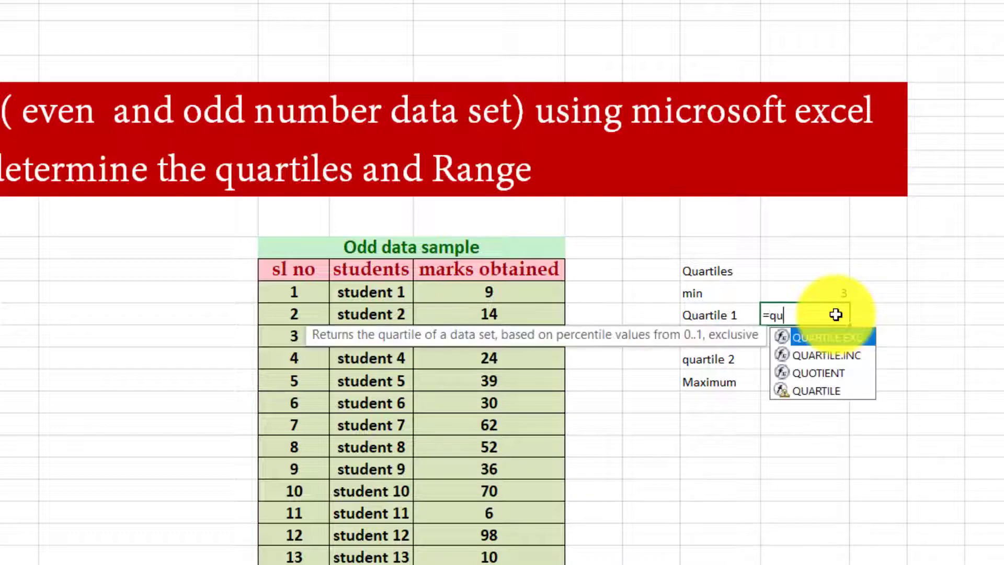
double_click(829, 344)
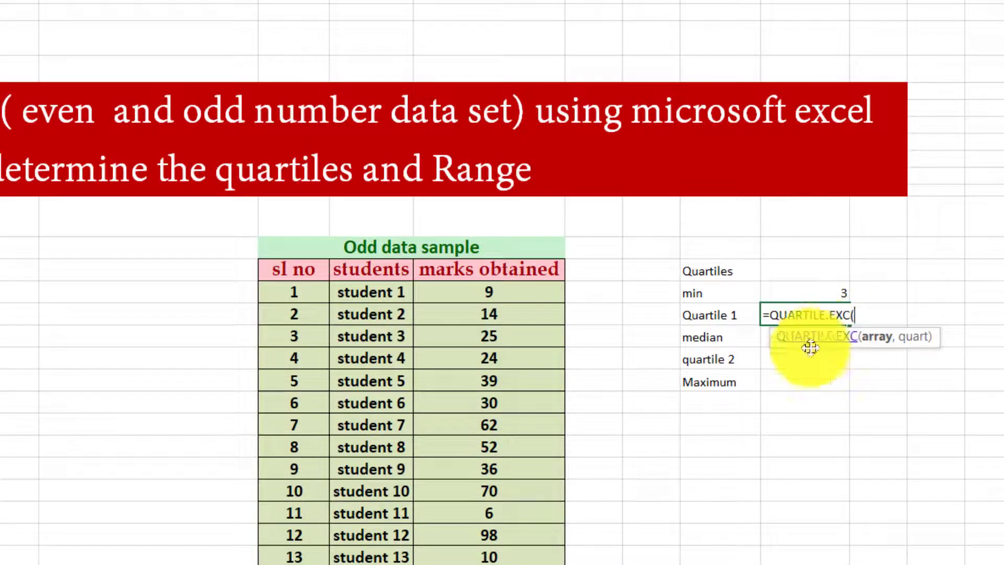
drag(526, 290, 526, 556)
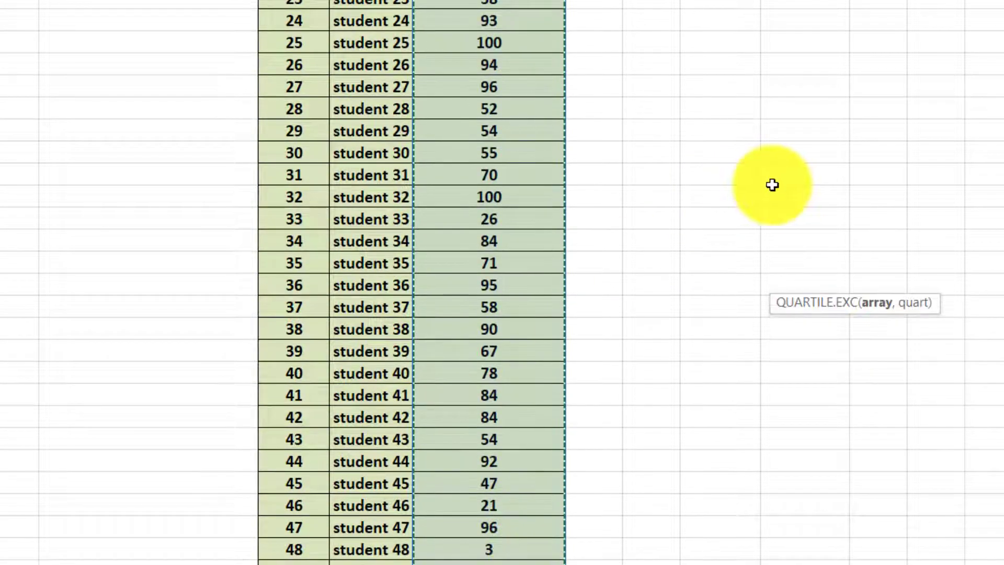
scroll(772, 185, up, 8)
scroll(772, 184, up, 1)
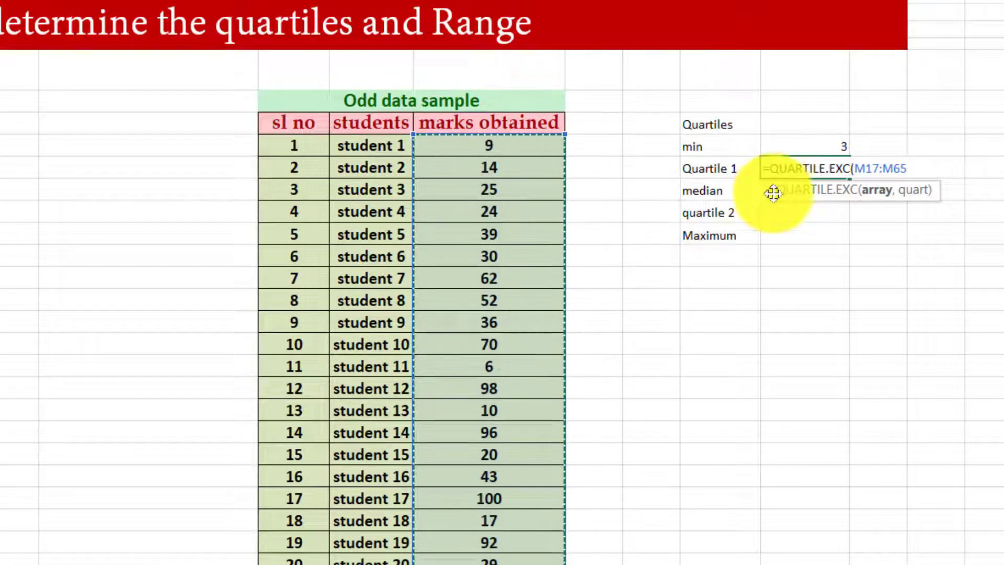
text(,)
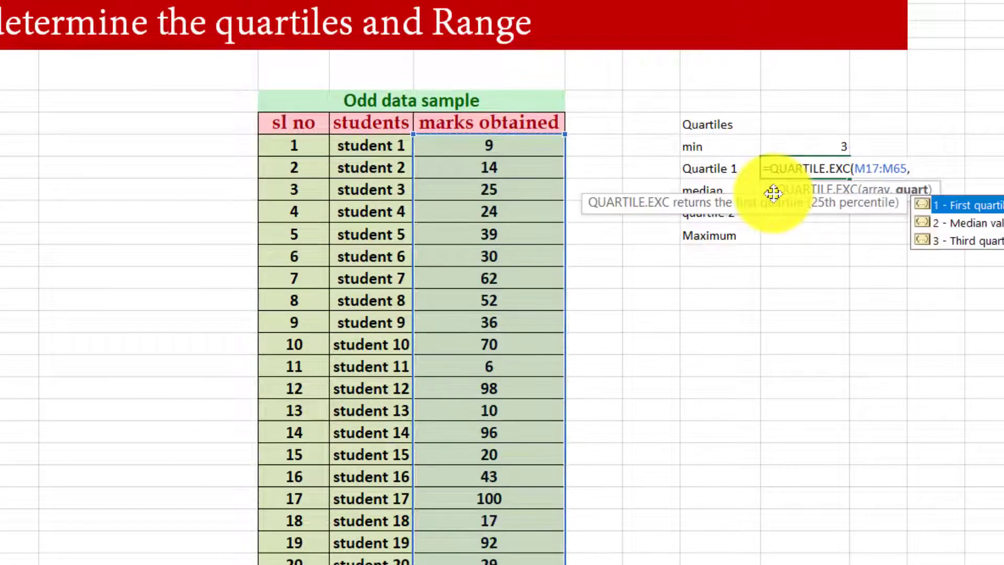
text(1))
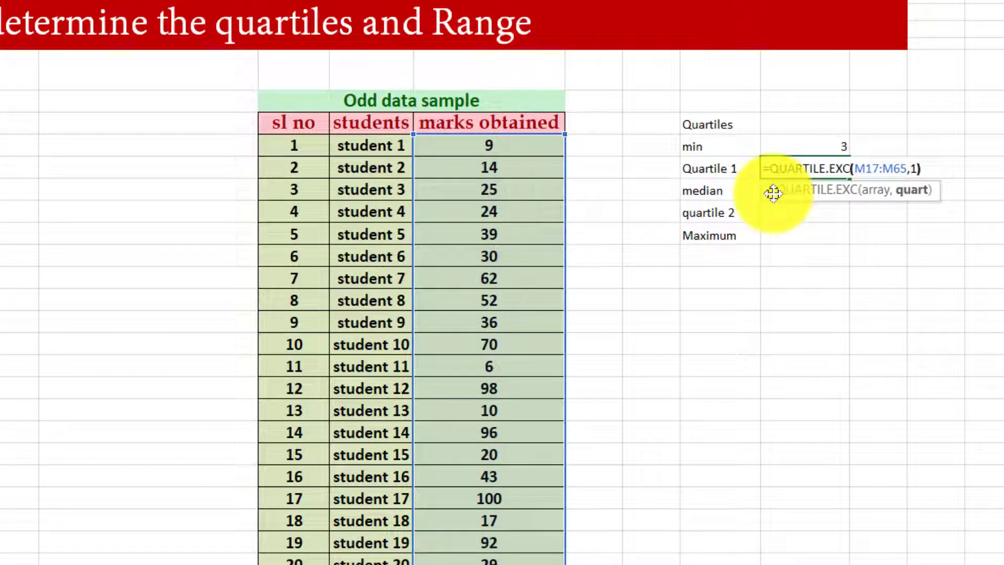
key(Return)
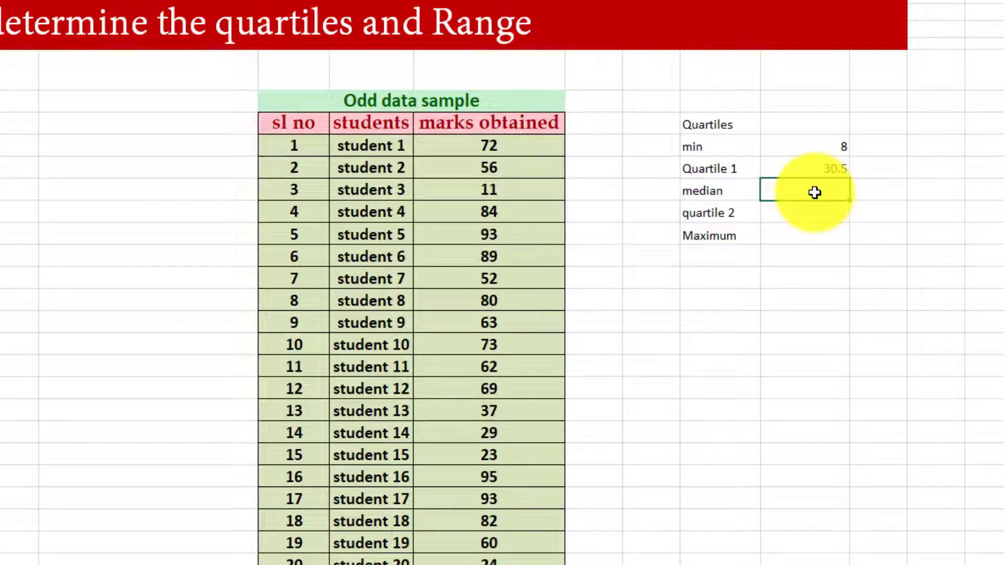
Calculate the odd sample's median in Q19 with =QUARTILE.EXC(M17:M65,2)
text(=qua)
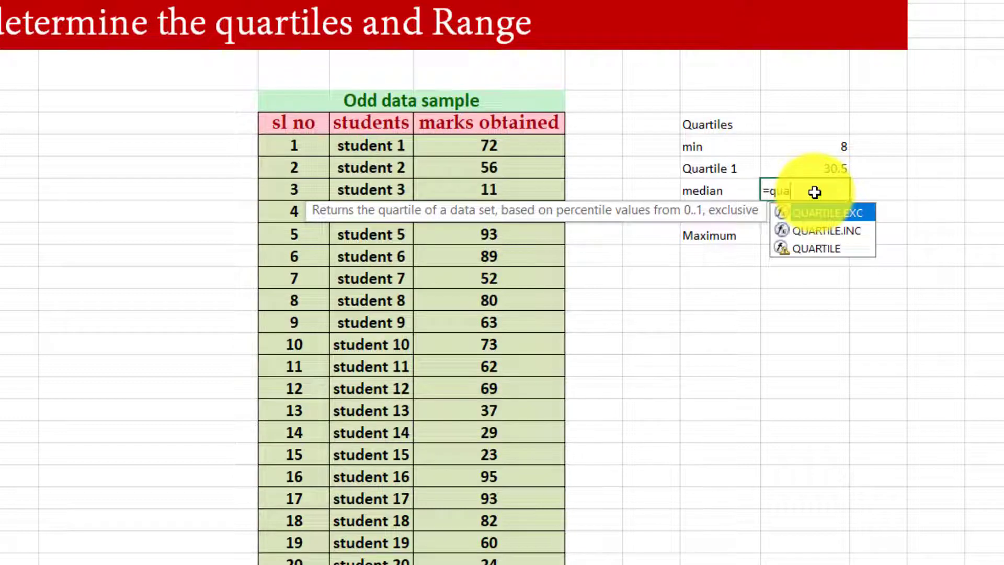
double_click(841, 217)
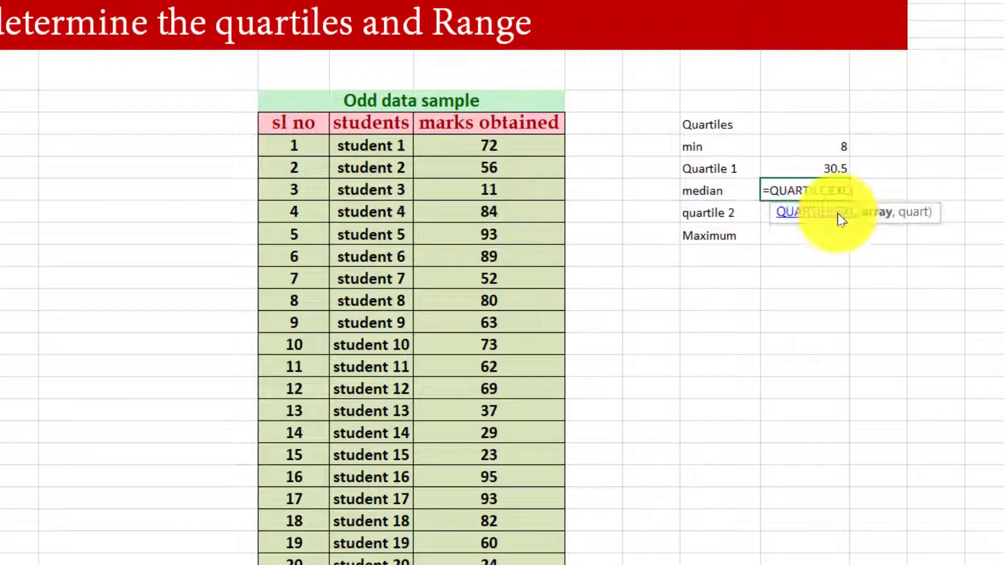
click(494, 144)
key(ctrl+shift+Down)
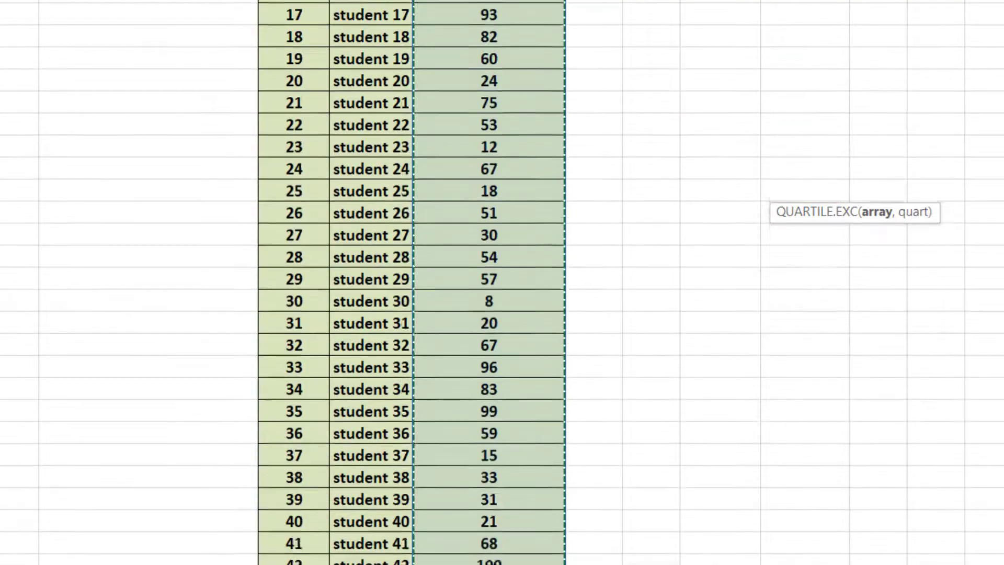
scroll(528, 559, down, 2)
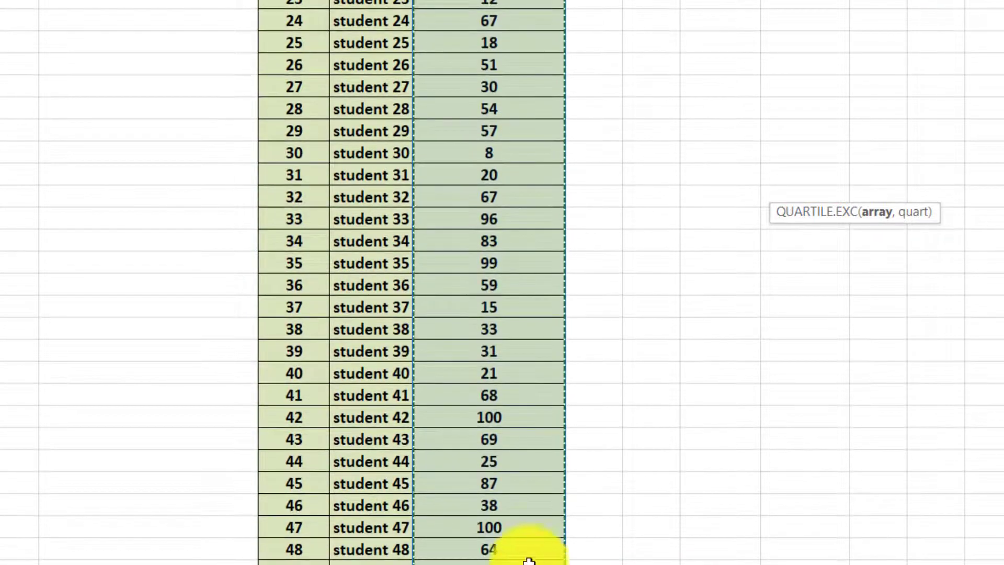
drag(528, 559, 554, 549)
scroll(858, 336, up, 4)
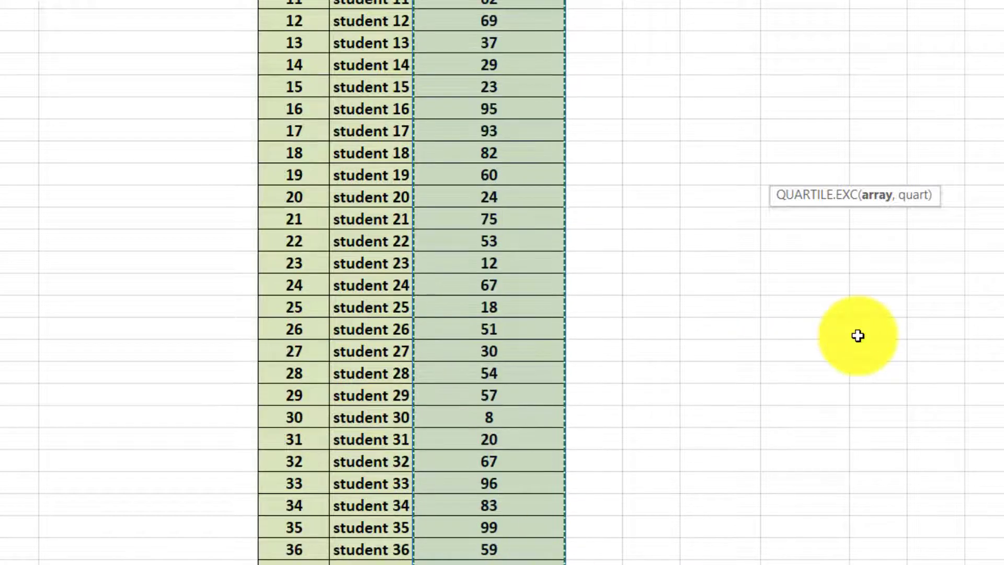
scroll(857, 336, up, 4)
text(,)
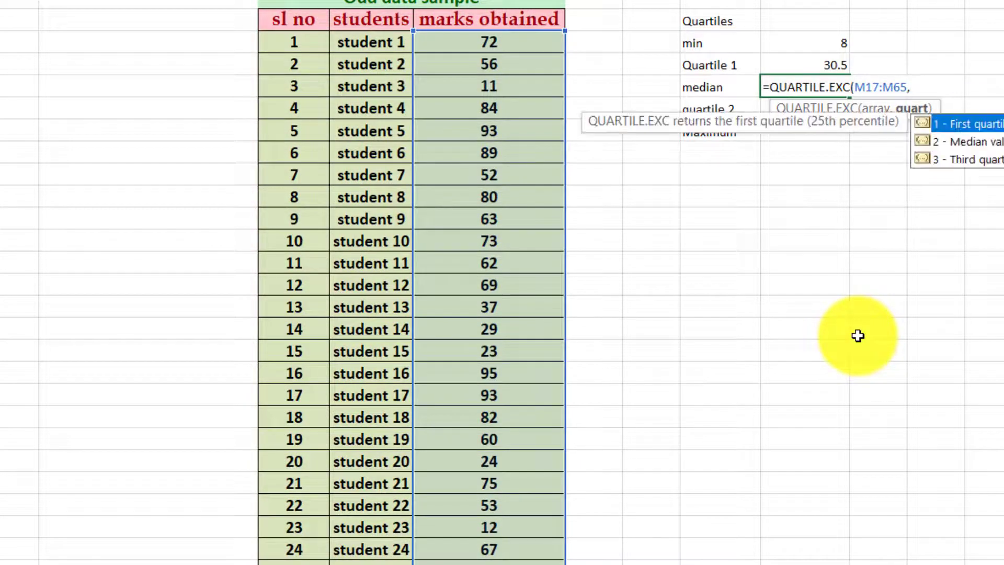
text(2))
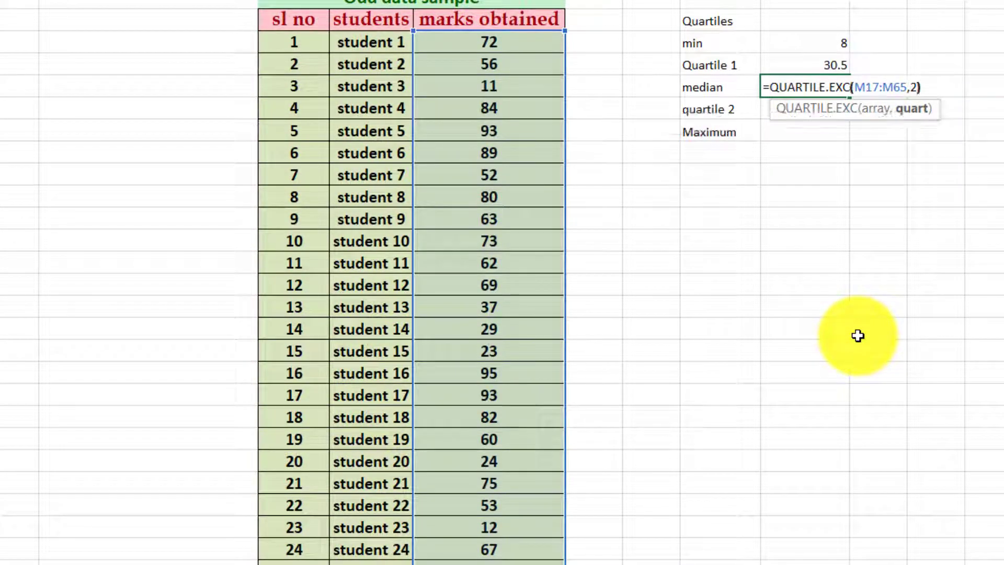
key(Return)
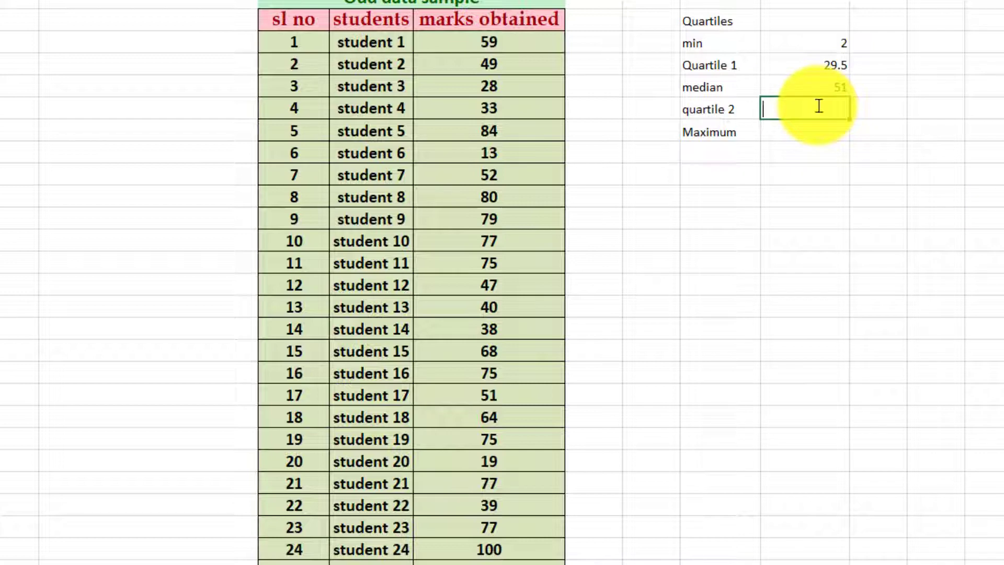
Calculate the odd sample's third quartile in Q20, beside "quartile 2", with =QUARTILE.EXC(M17:M65,3)
text(=qu)
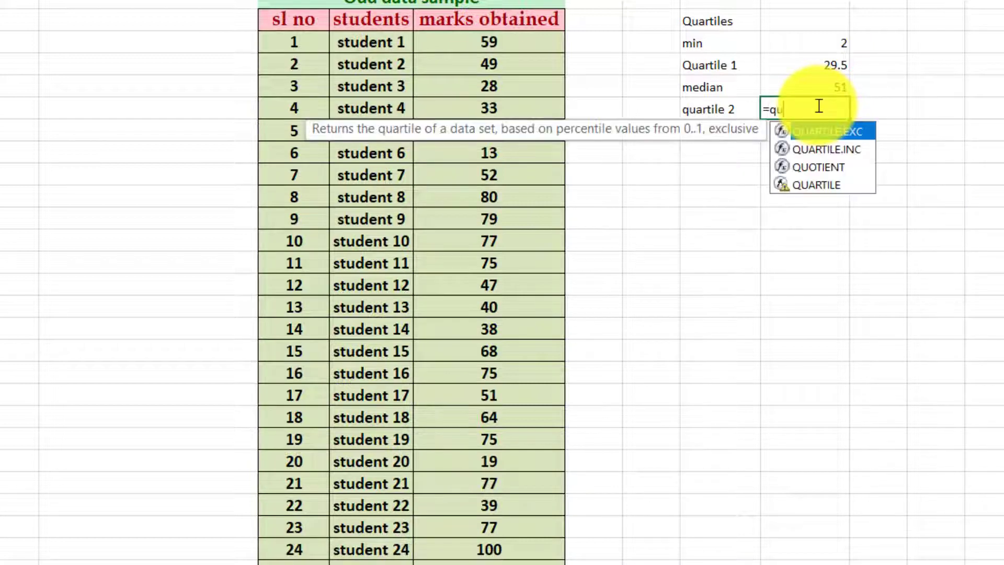
double_click(839, 134)
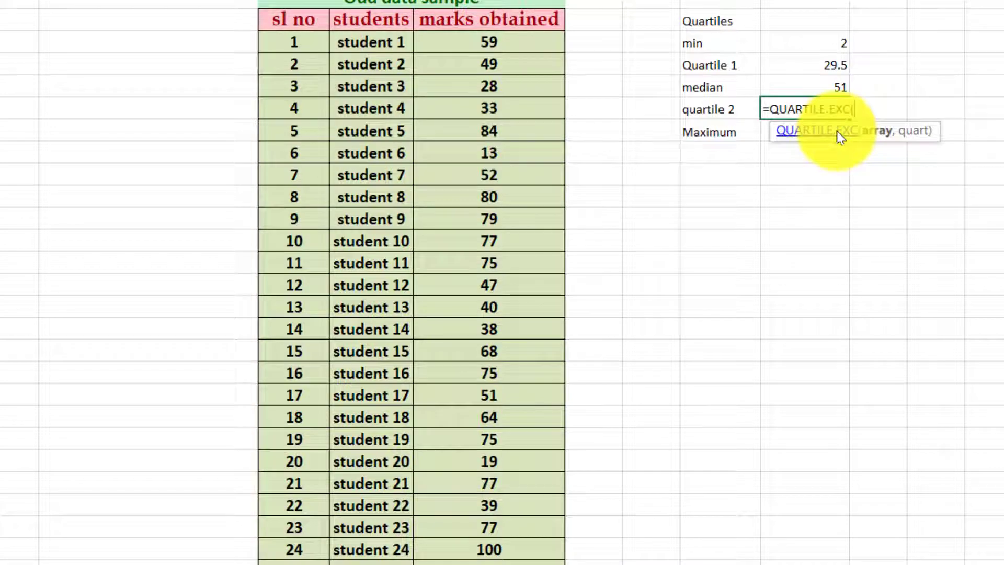
drag(510, 40, 511, 551)
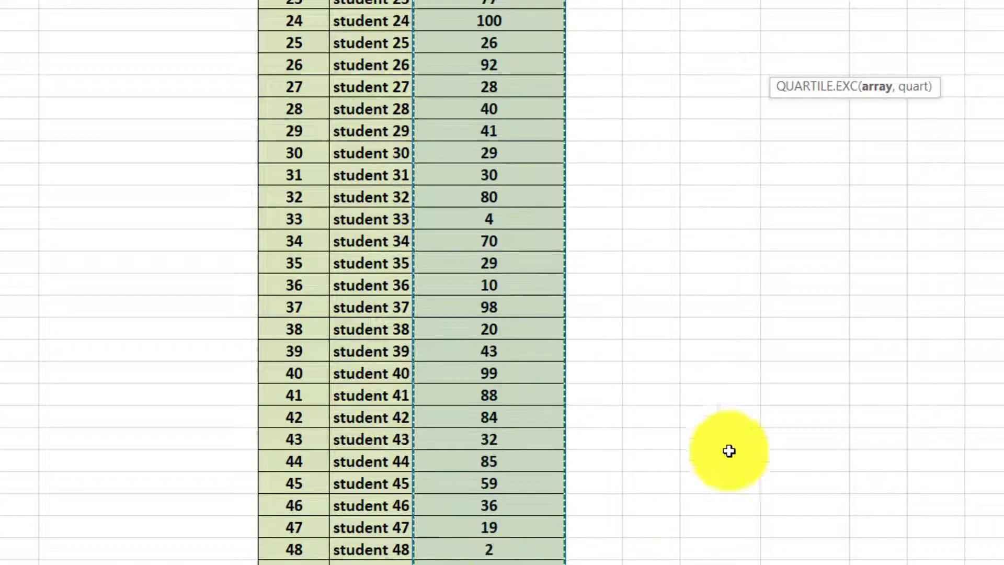
scroll(770, 418, up, 9)
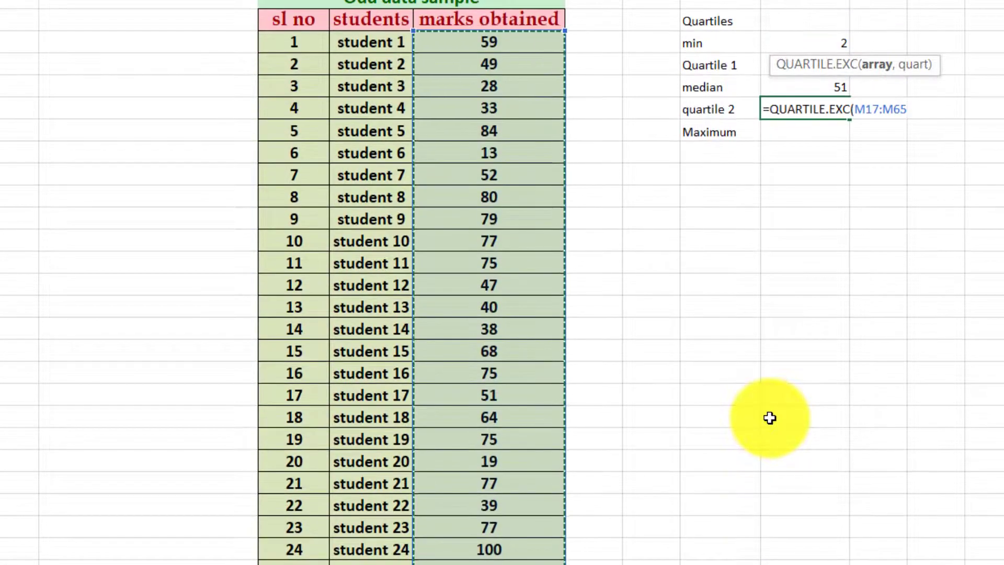
text(,3)
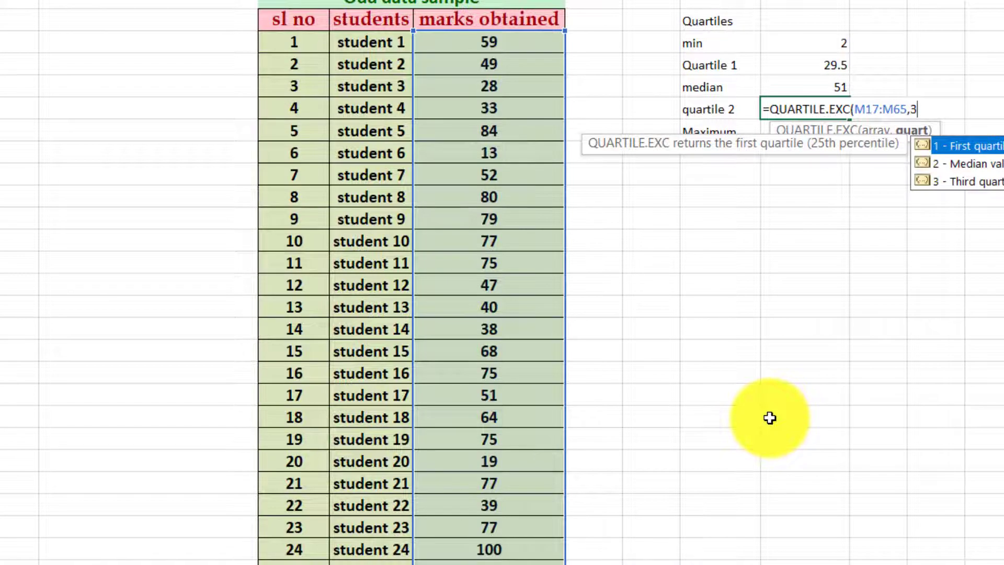
text())
key(Return)
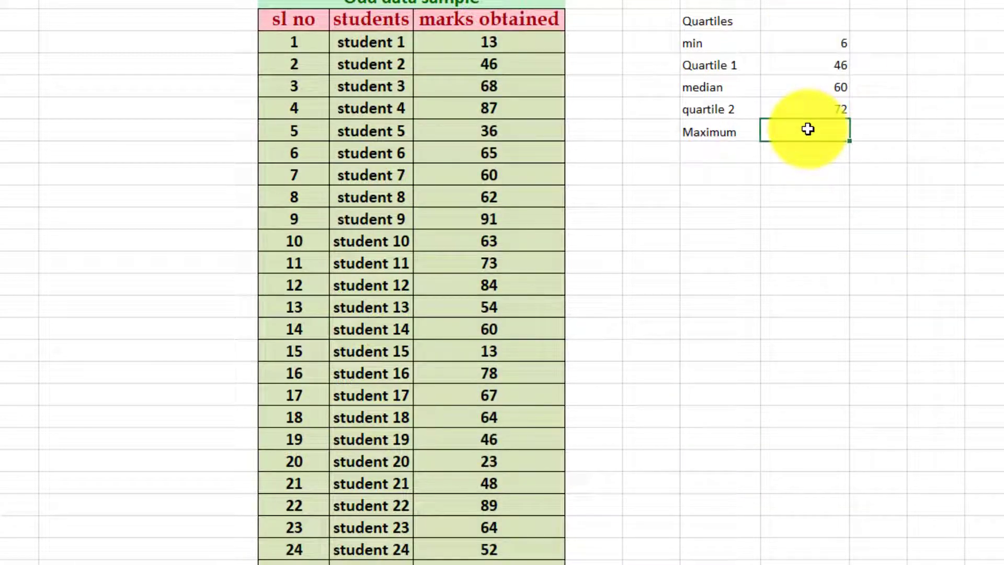
Calculate the maximum of the odd sample's marks in Q21 with =MAX(M17:M65)
text(=max)
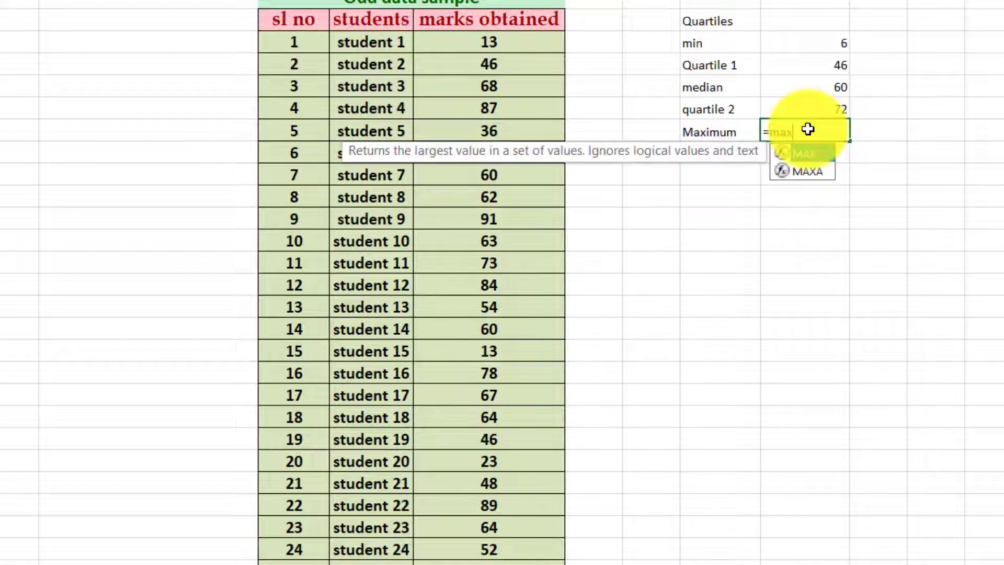
double_click(809, 153)
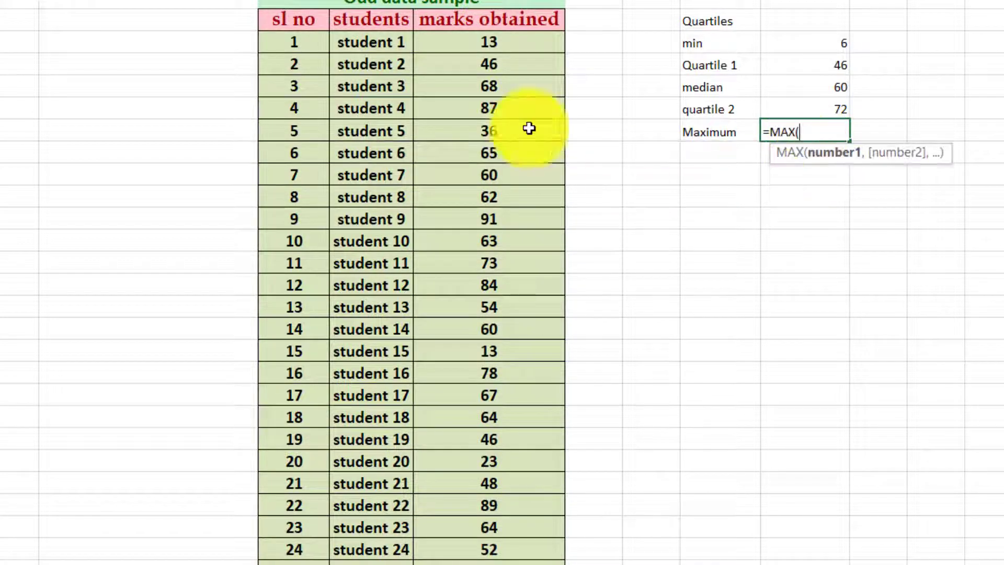
drag(471, 38, 513, 551)
scroll(898, 424, up, 8)
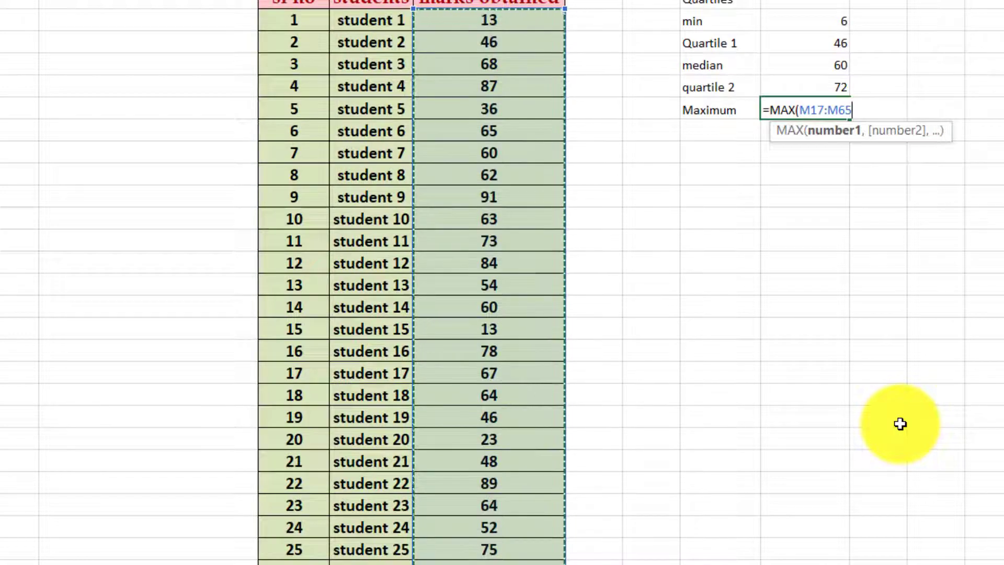
text())
key(Return)
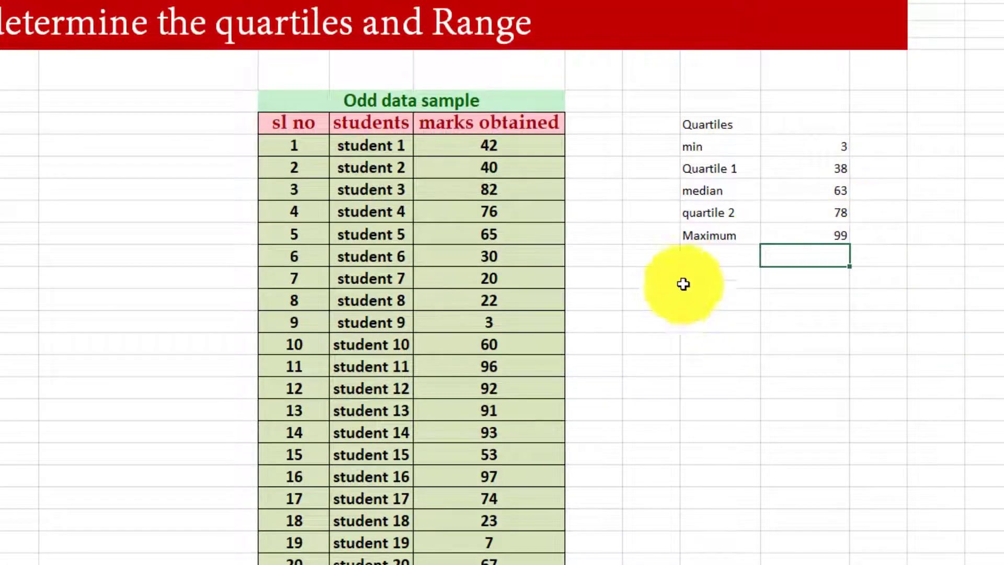
Enter the label "range" in P24 below the odd sample's quartiles and select the adjacent cell Q24
click(724, 299)
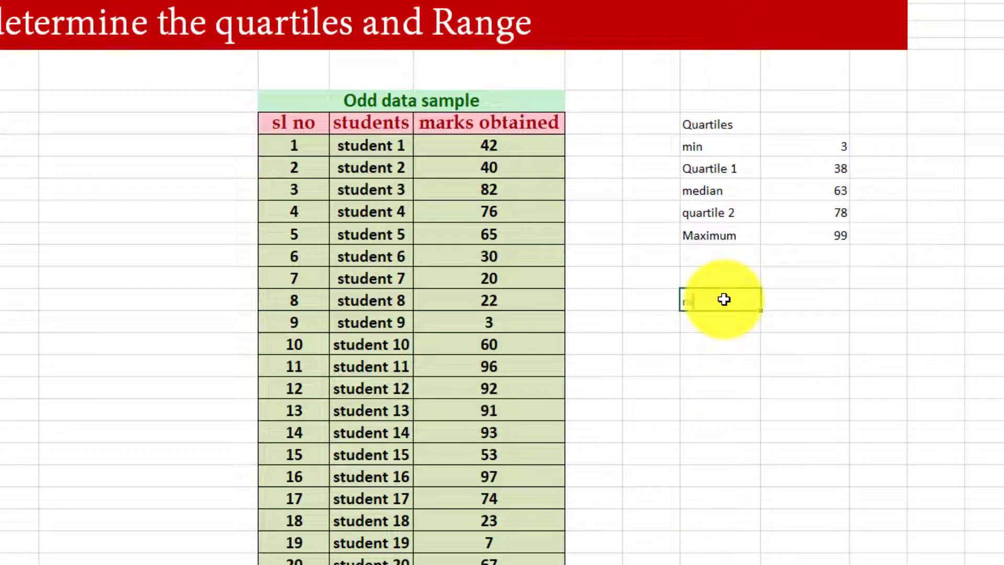
text(range)
key(Return)
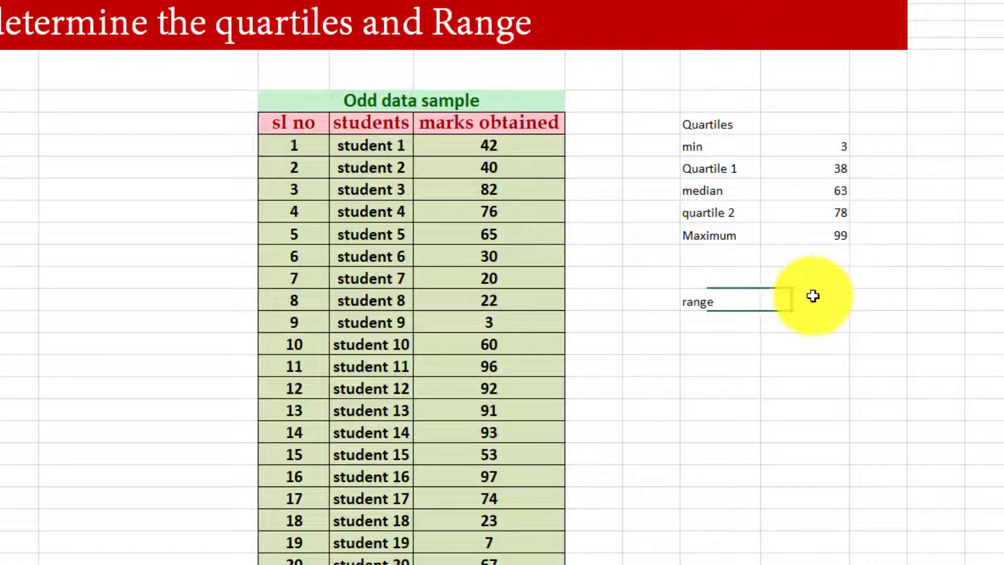
click(811, 297)
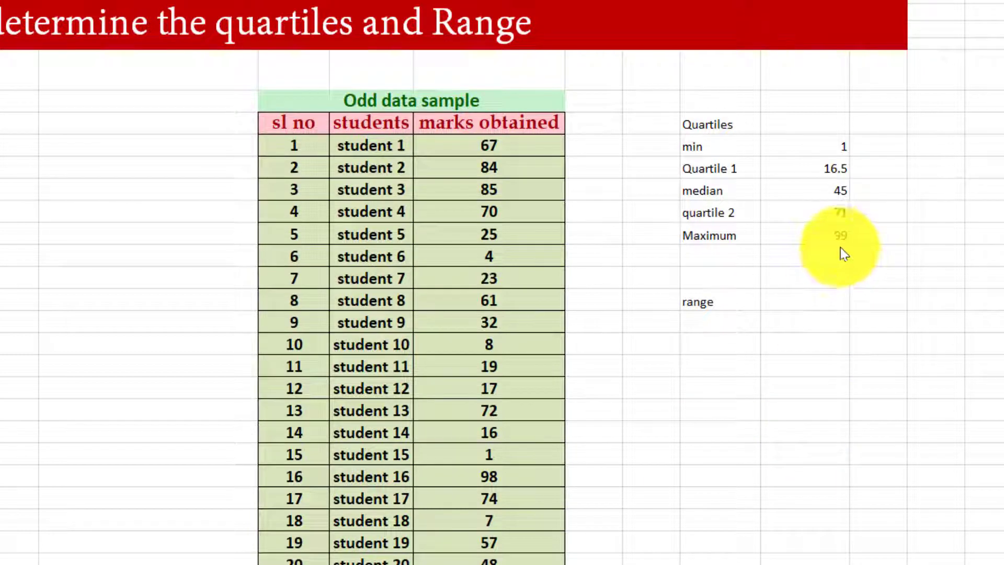
click(810, 302)
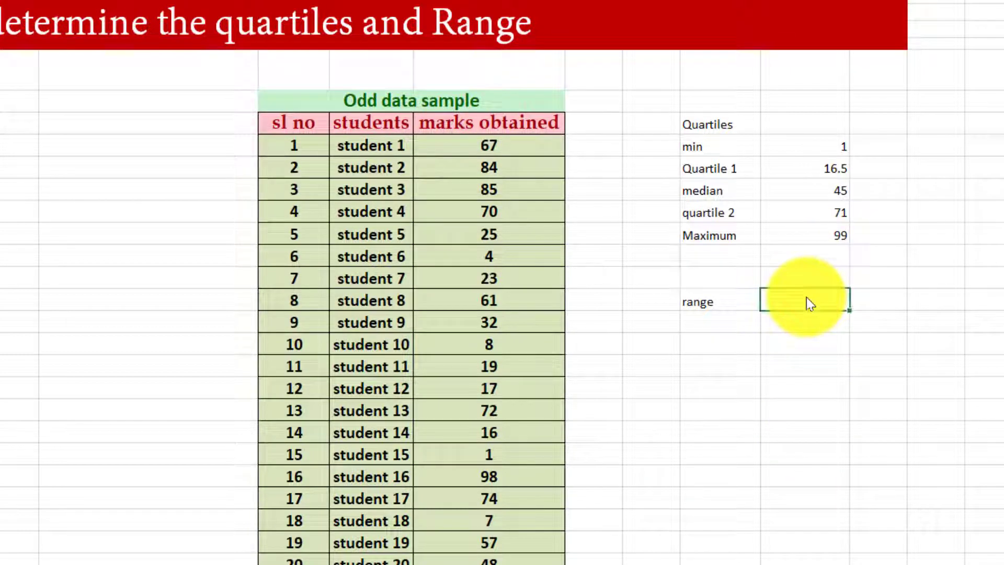
Calculate the odd sample's range in Q24 as maximum minus minimum with =Q21-Q17
text(=)
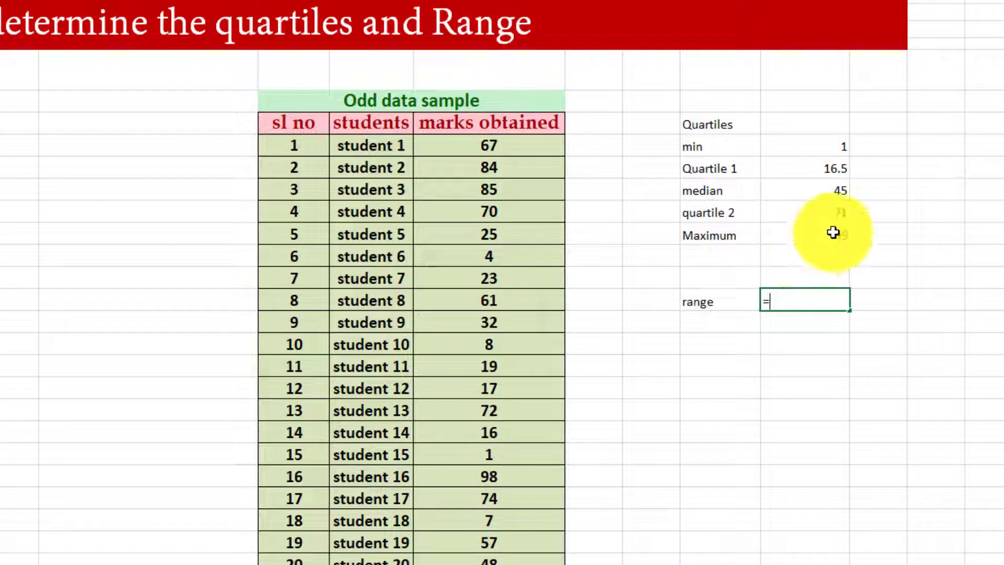
click(833, 232)
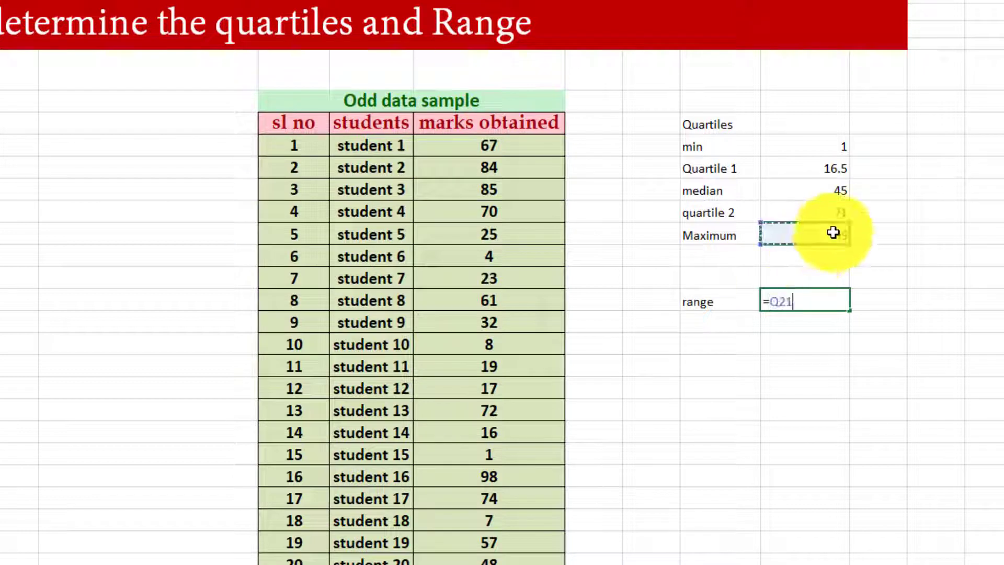
click(836, 146)
key(Return)
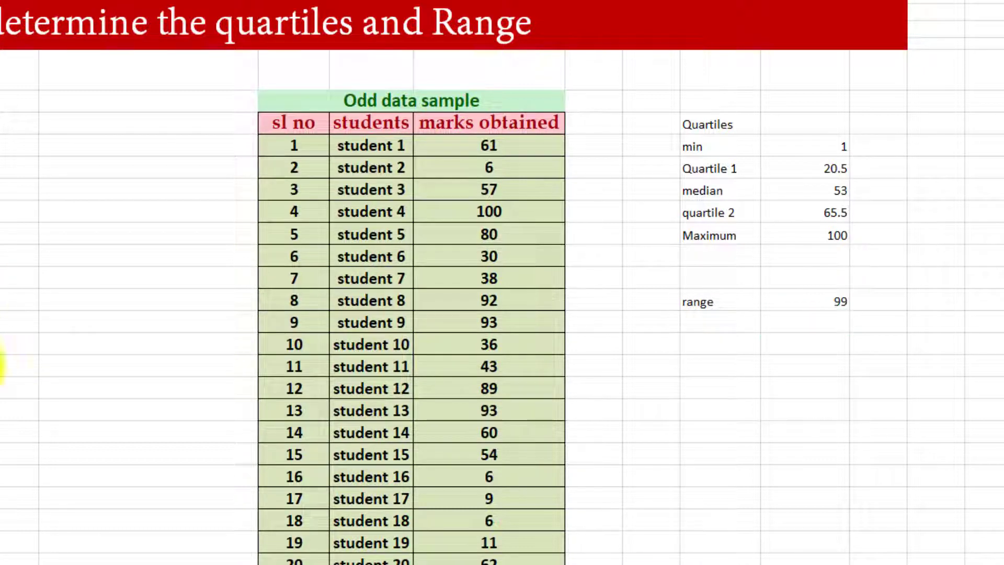
Replace the odd sample's "quartile 2" label in P20 with the "quartile 3" label from G21
scroll(827, 462, up, 2)
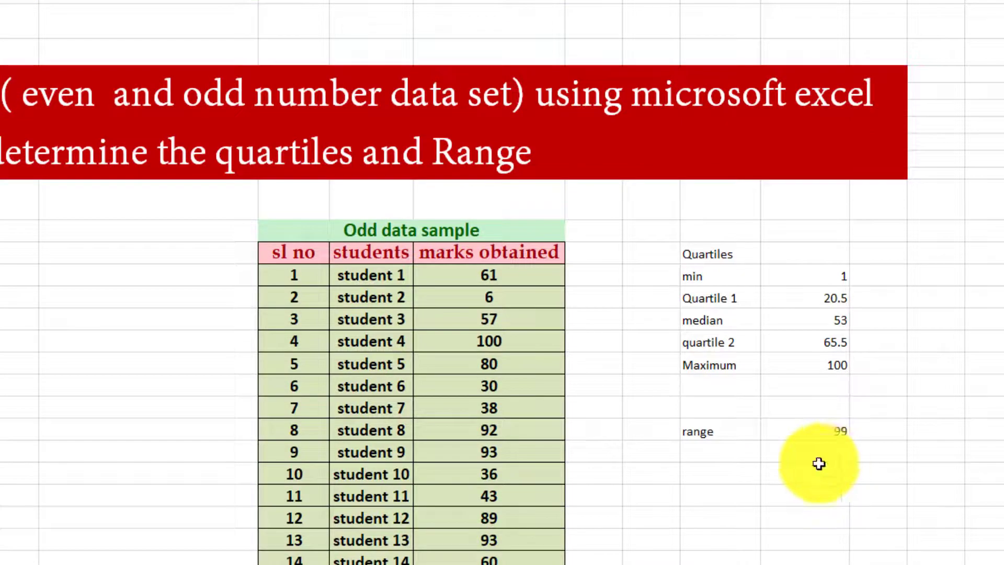
scroll(2, 468, down, 3)
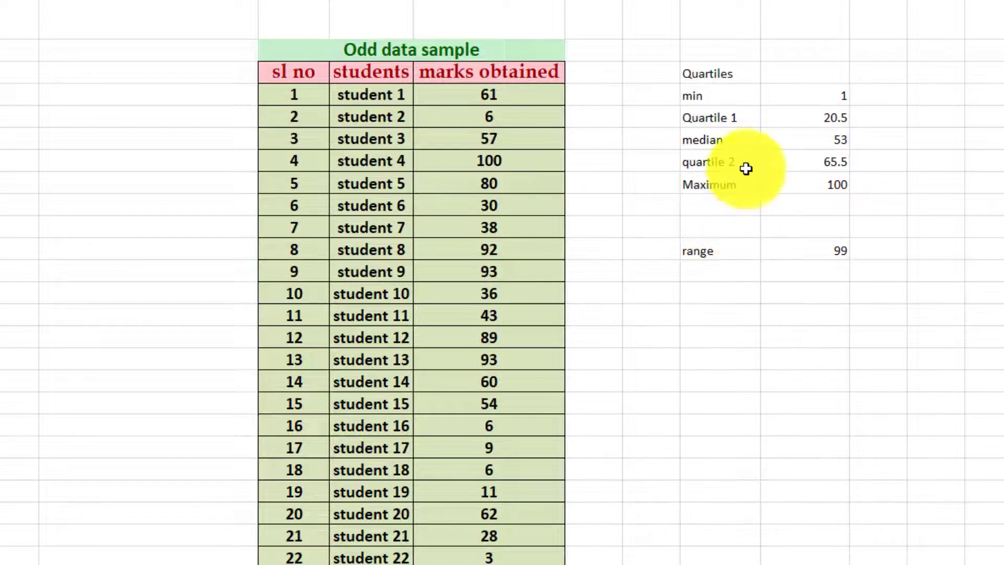
click(16, 333)
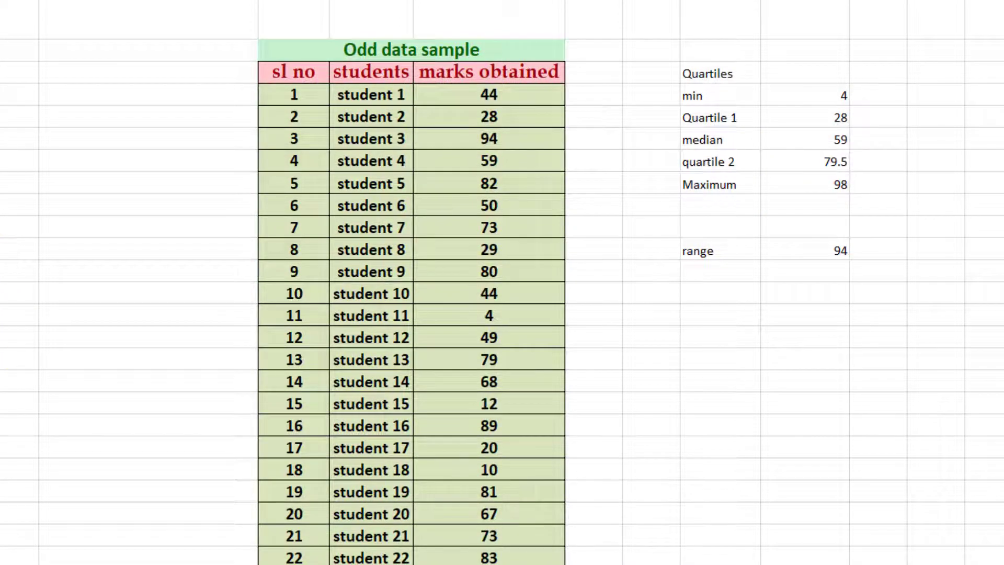
click(730, 164)
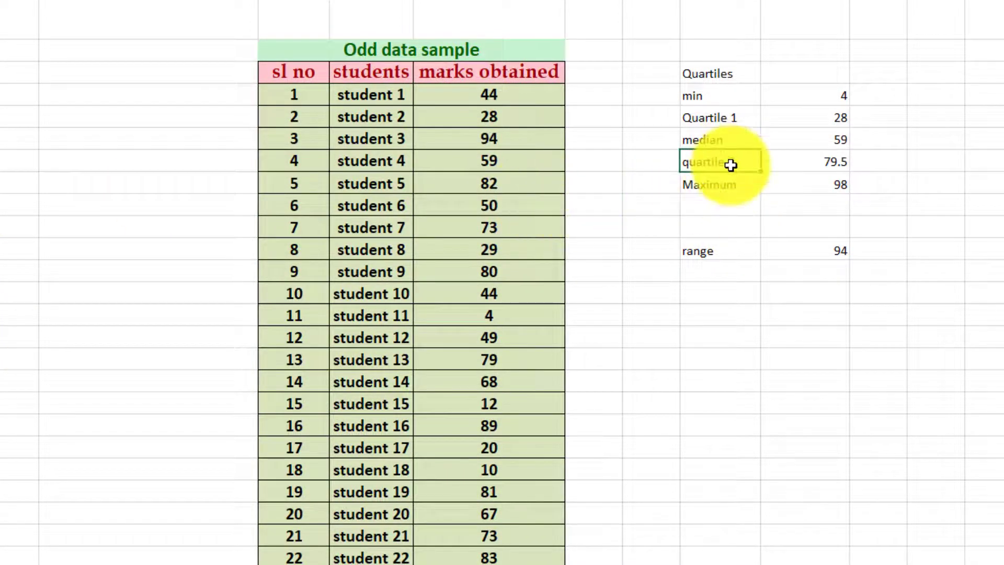
click(935, 380)
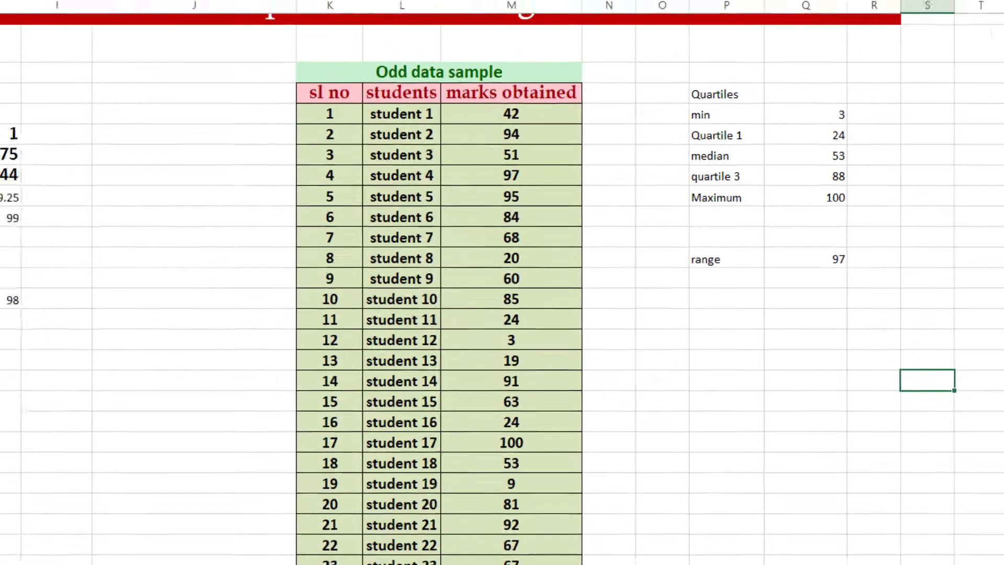
Apply the Good cell style, bold and black font colour to the even sample's results table G17:H26
drag(183, 201, 273, 319)
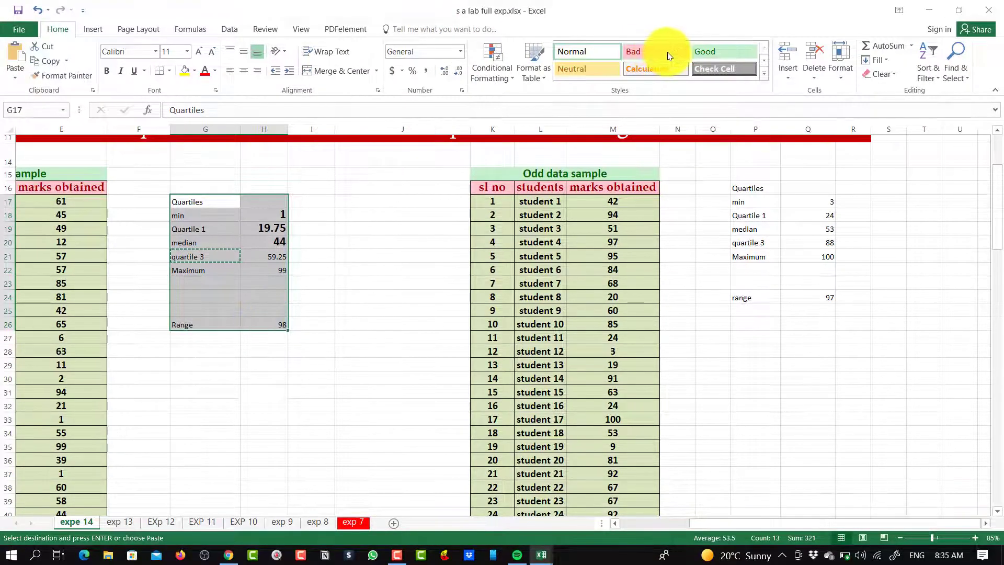
click(704, 48)
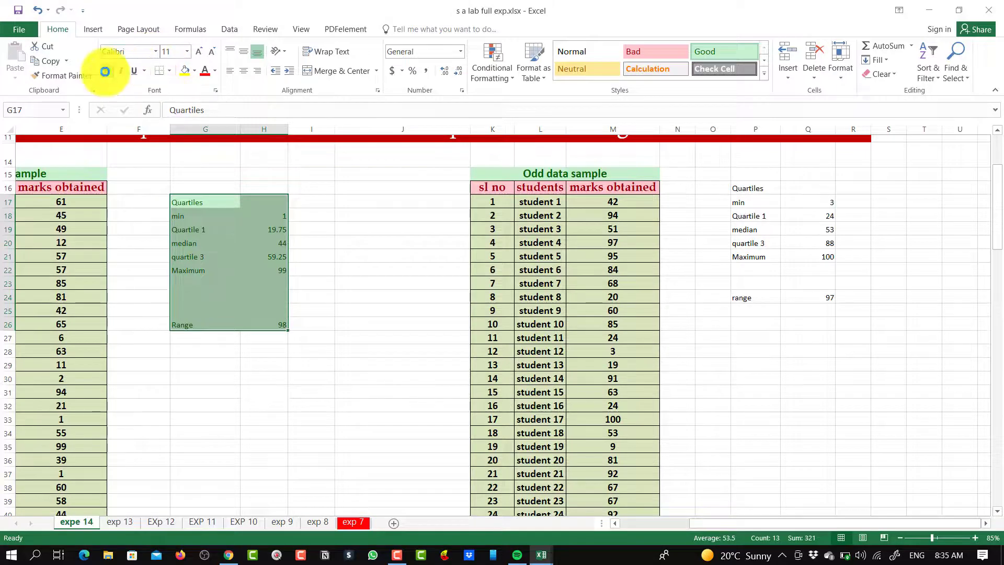
click(105, 71)
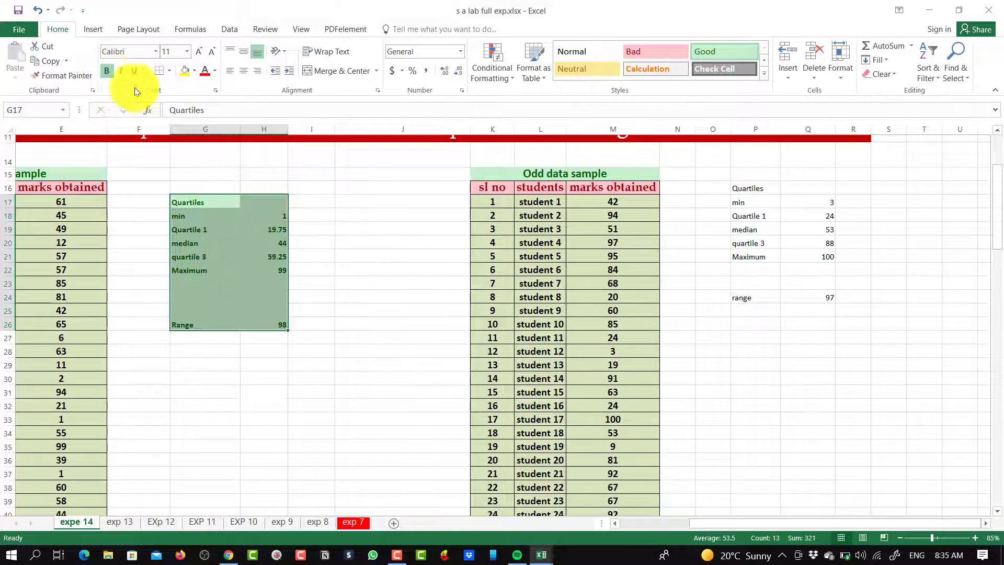
click(214, 71)
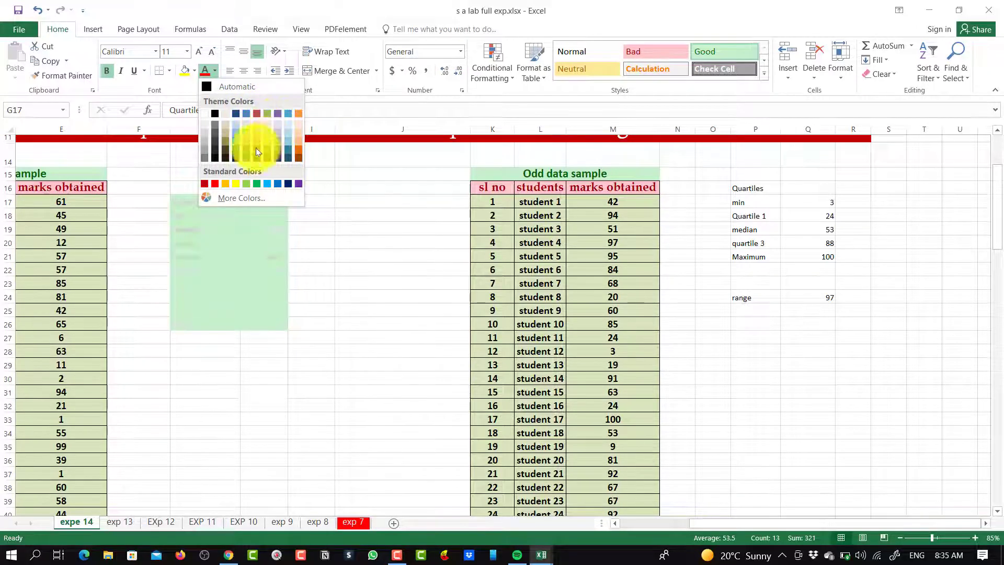
click(213, 114)
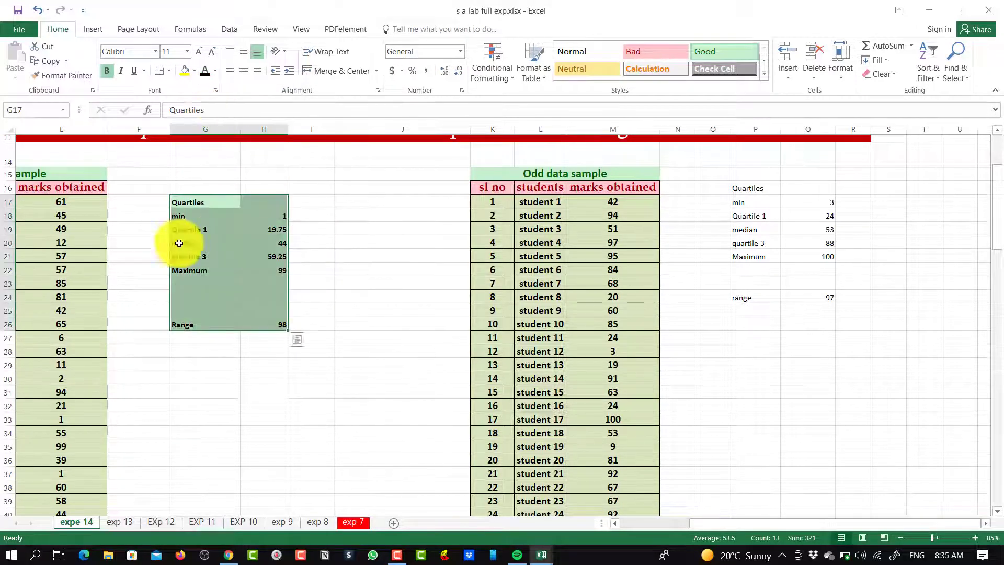
Set the even sample's results table to 14-point Cambria and add all borders
click(186, 52)
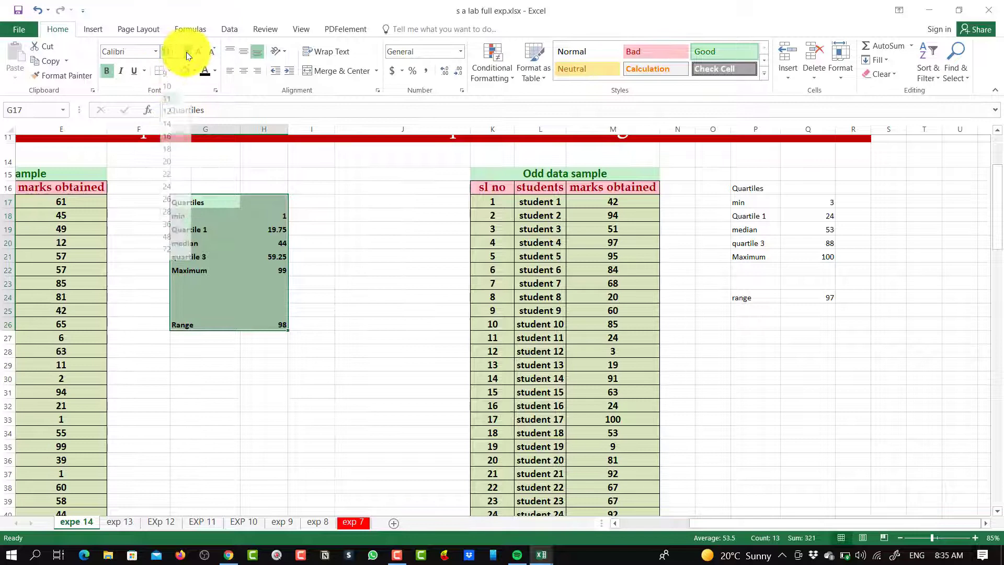
click(170, 133)
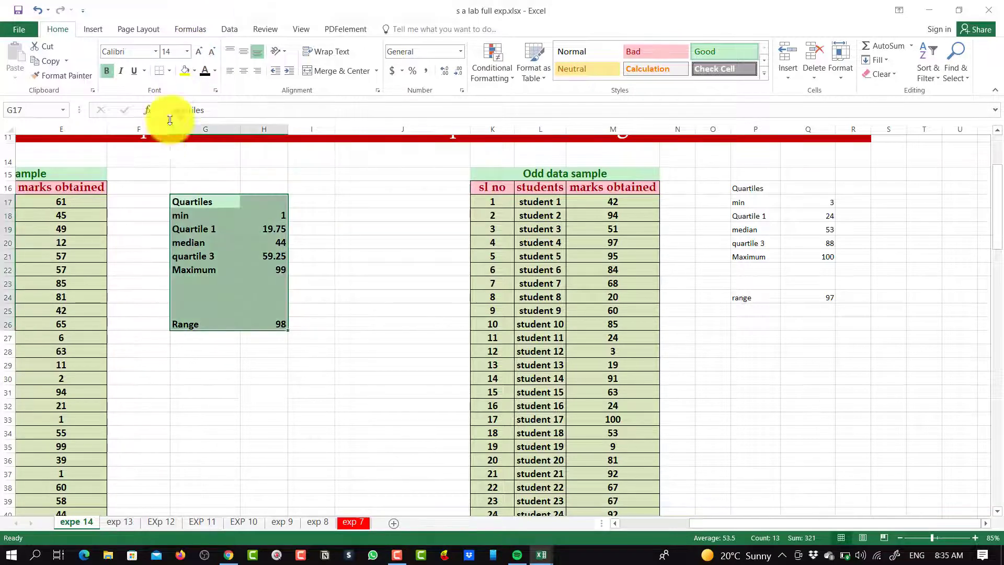
click(172, 72)
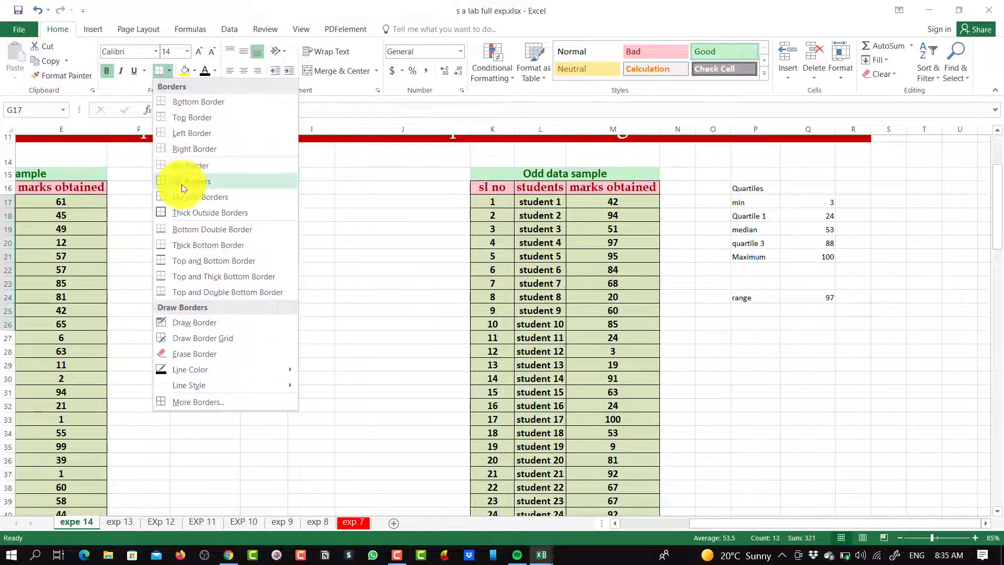
click(166, 180)
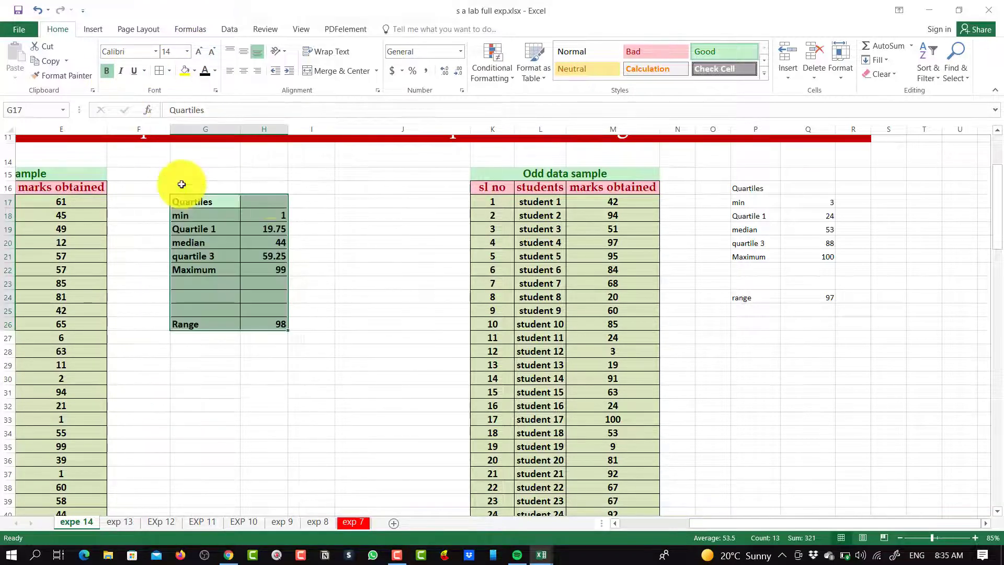
click(155, 51)
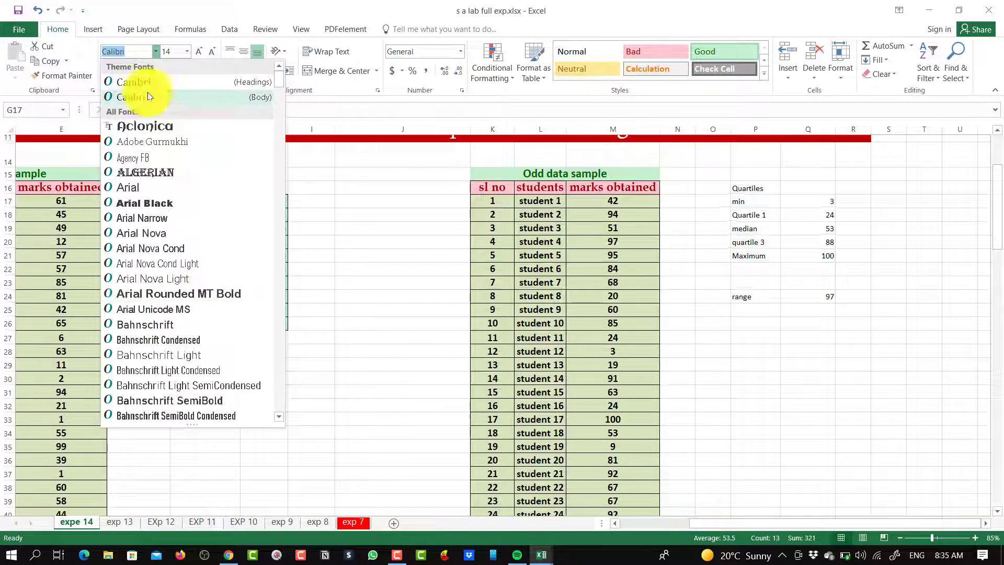
click(157, 87)
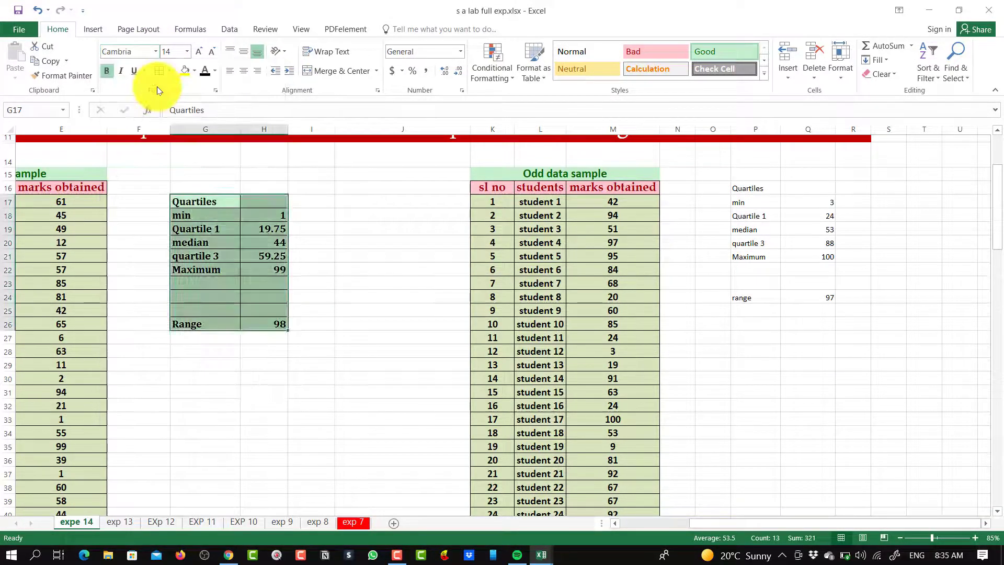
click(404, 322)
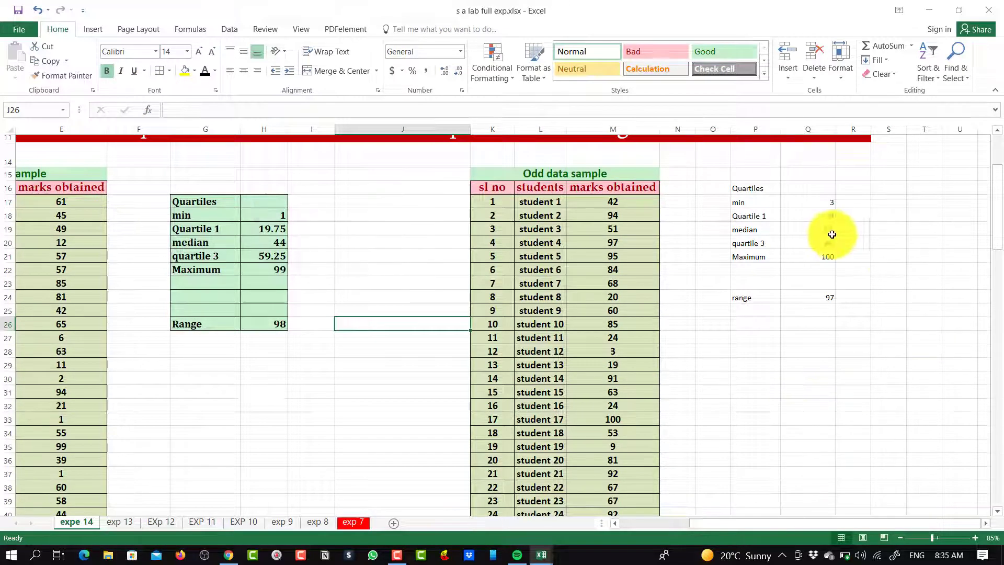
Apply the Good cell style, bold and black font colour to the odd sample's results table P16:Q24
drag(735, 188, 809, 298)
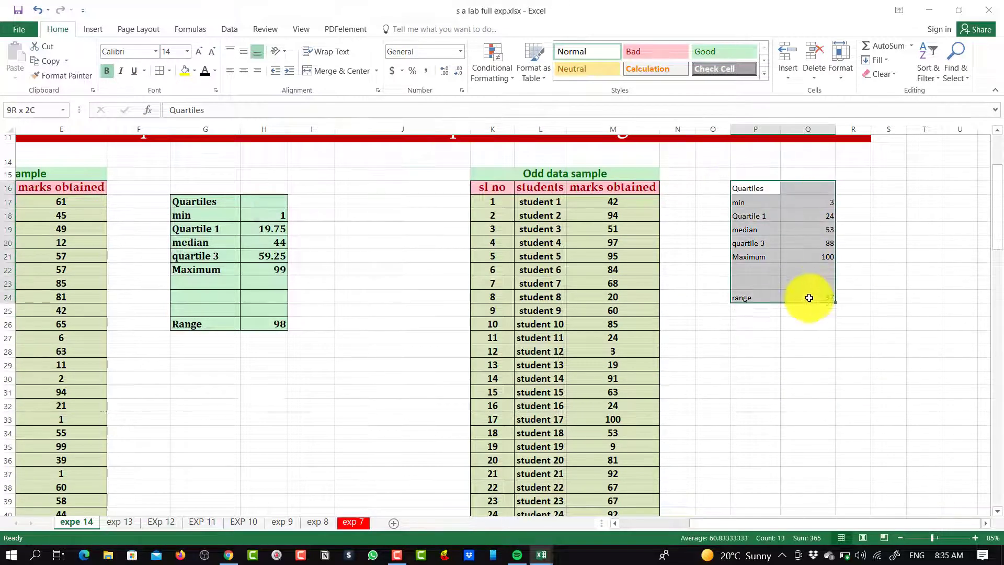
click(724, 51)
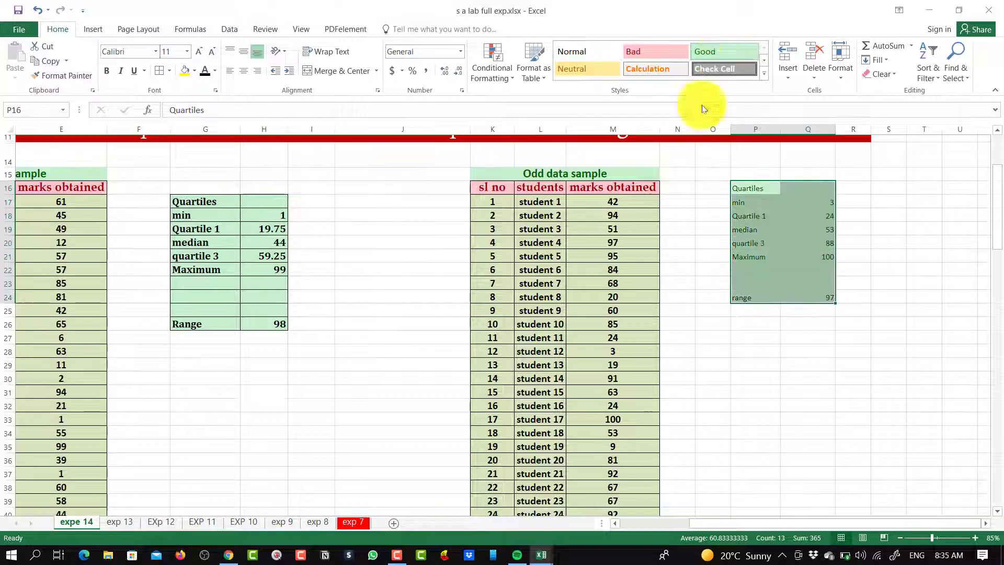
click(108, 71)
click(214, 70)
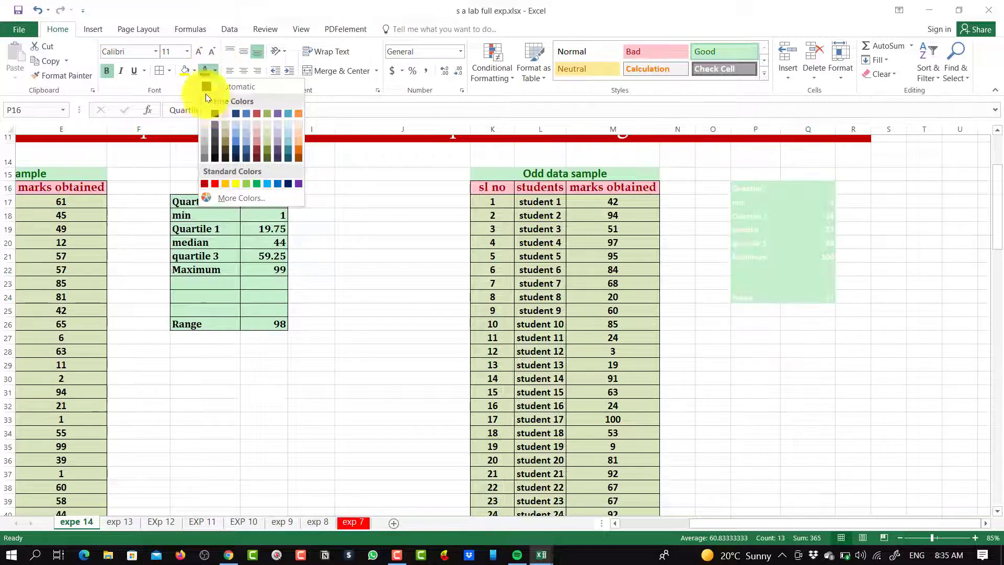
click(215, 114)
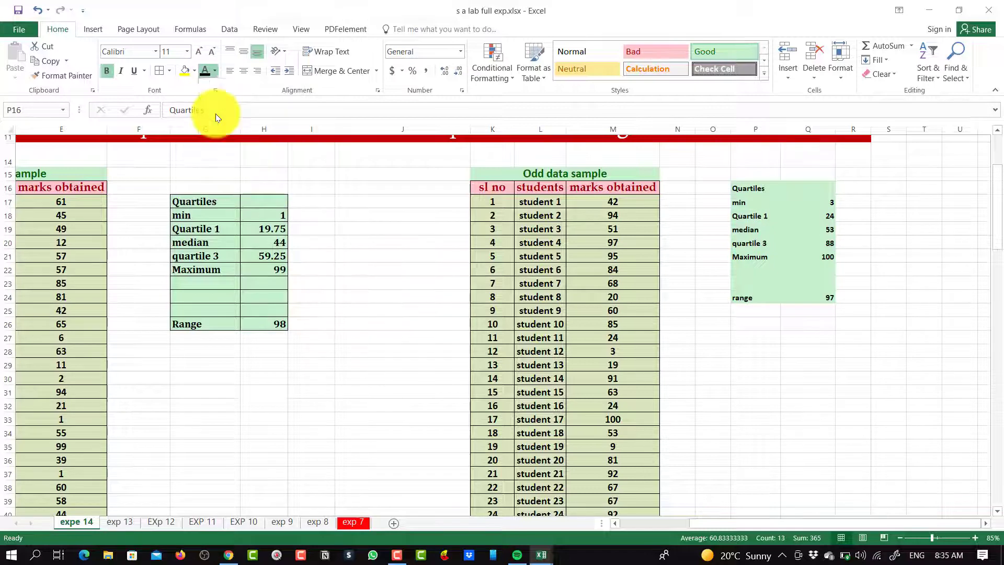
Set the odd sample's results table to 14-point Cambria and add all borders
click(187, 50)
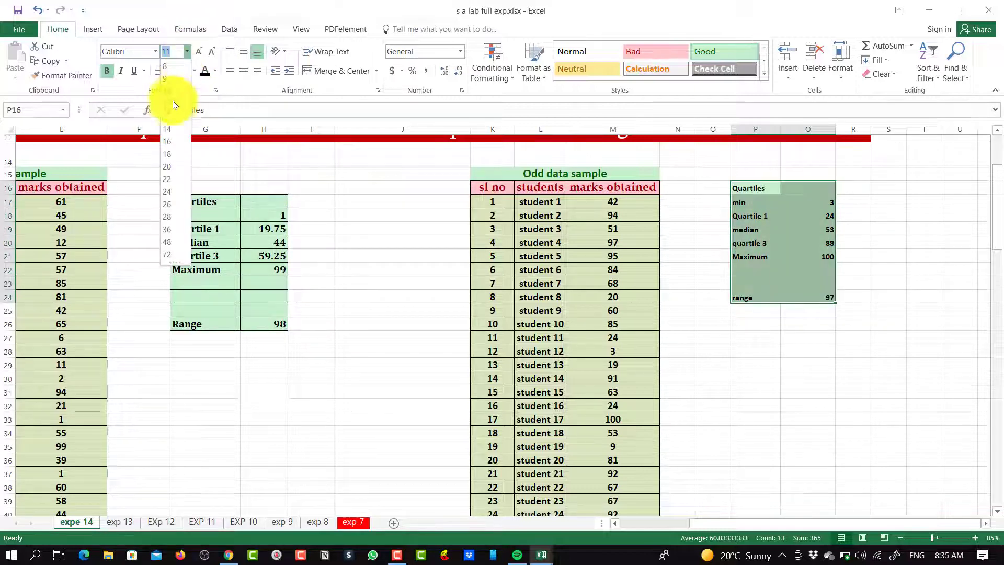
click(175, 128)
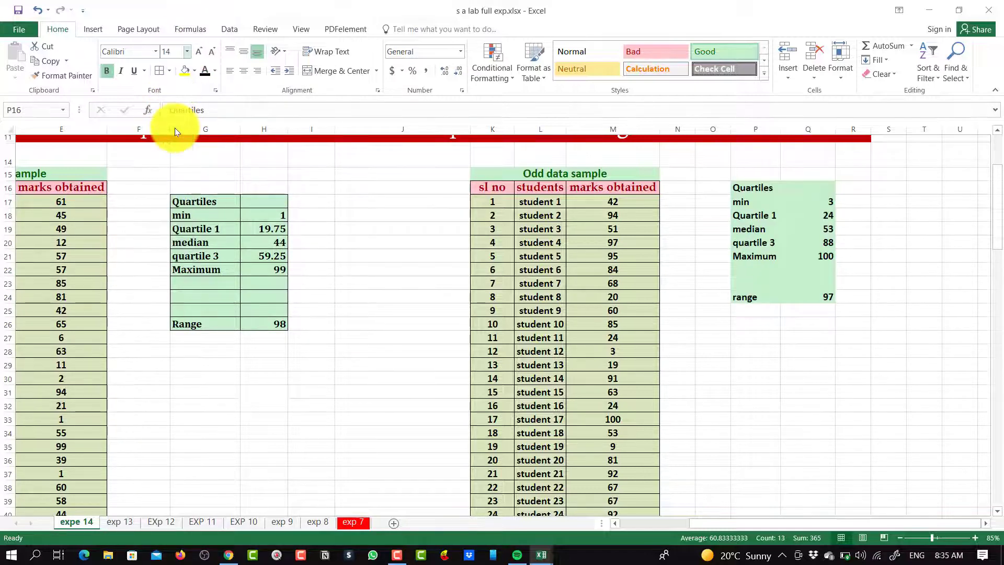
click(155, 52)
click(142, 83)
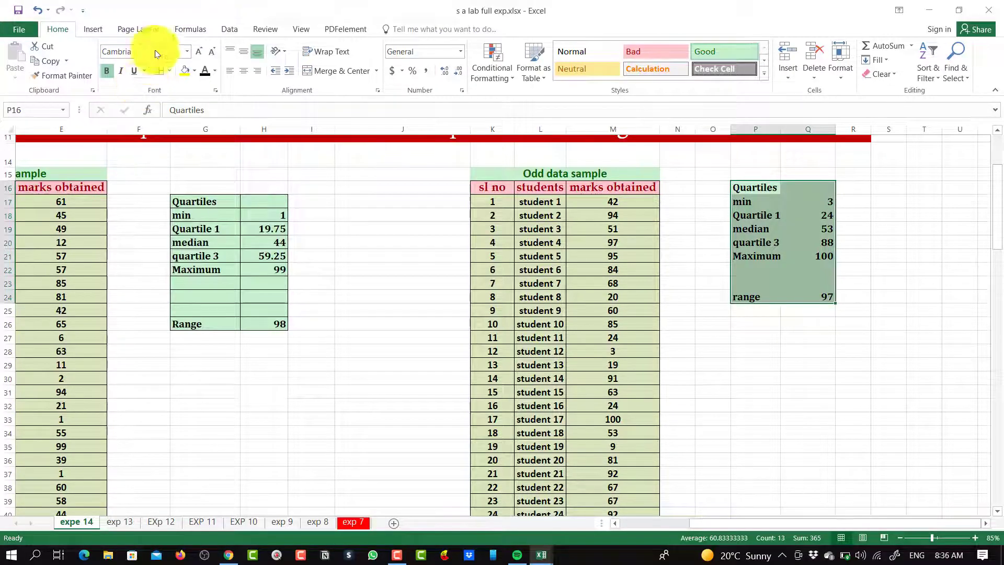
click(159, 71)
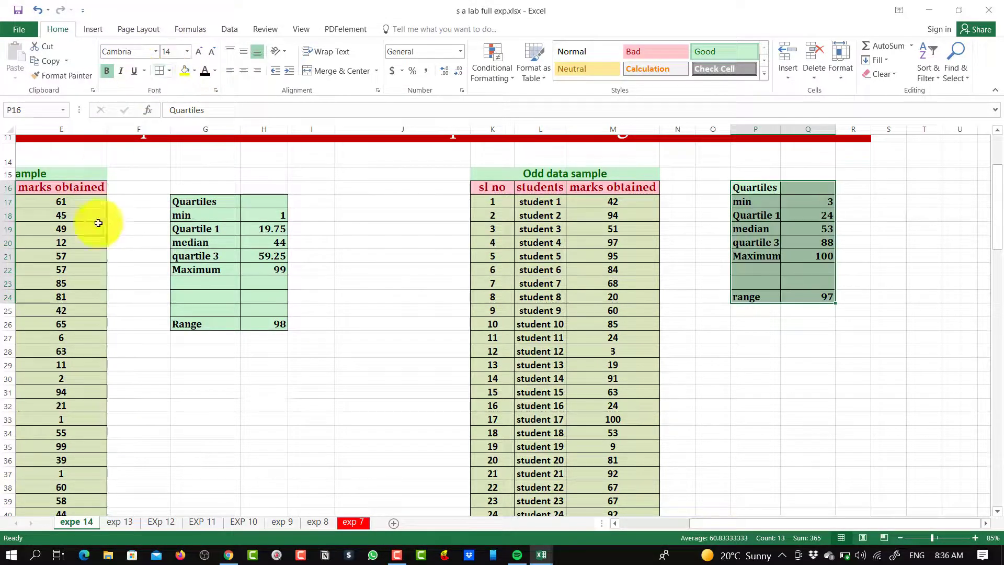
click(884, 393)
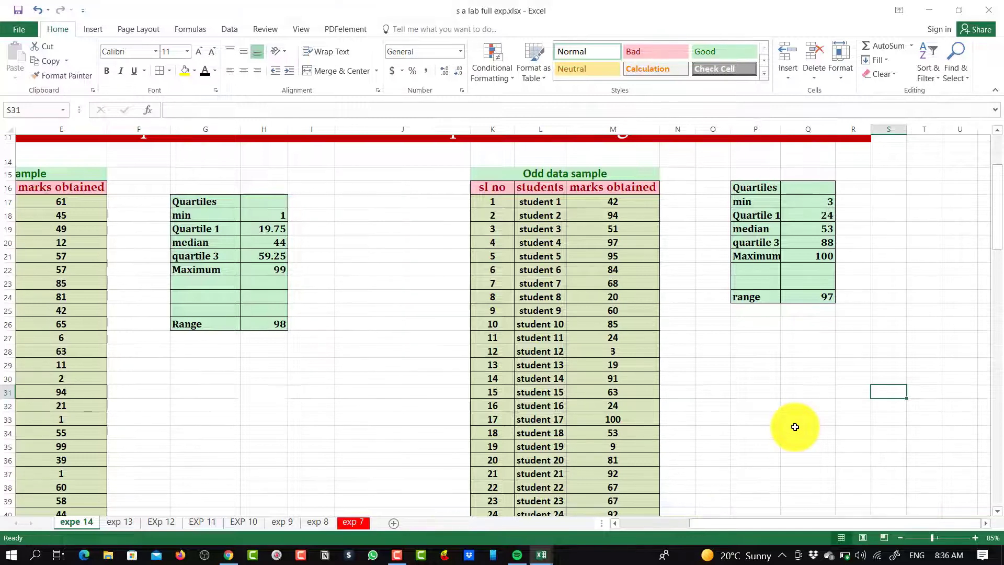
Review the even and odd data samples alongside their formatted quartile and range tables
scroll(793, 426, down, 4)
scroll(779, 434, up, 6)
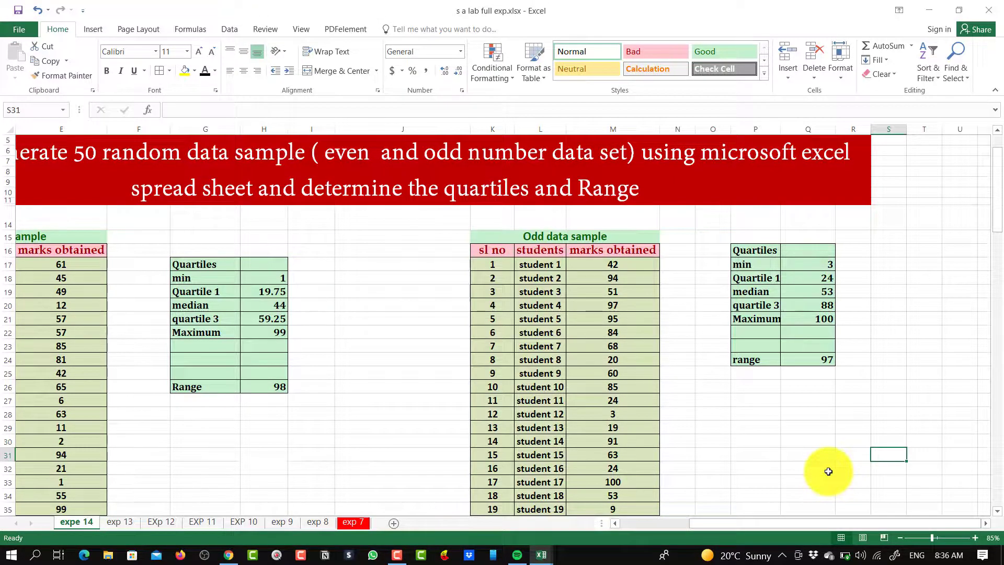
drag(785, 525, 697, 527)
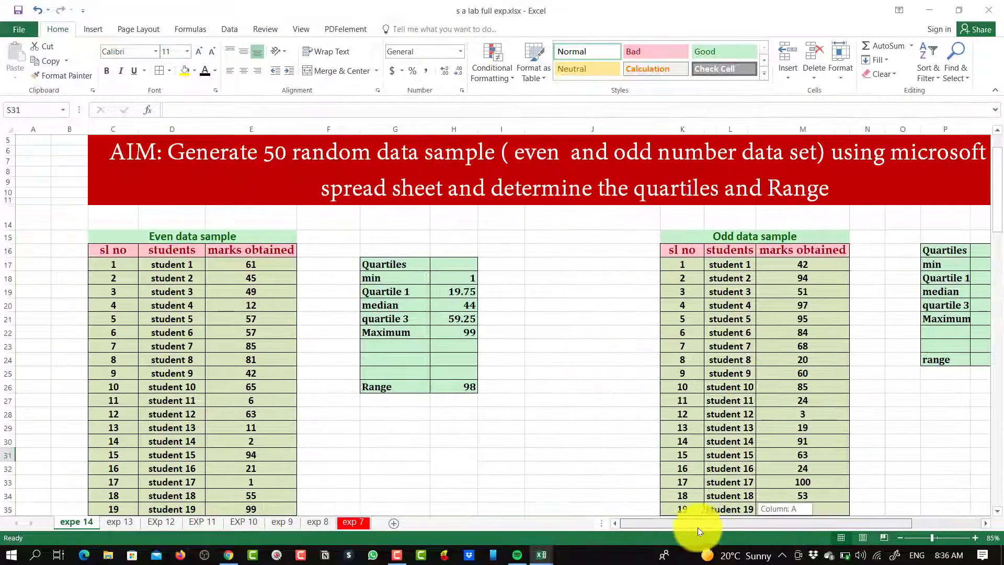
scroll(601, 437, down, 4)
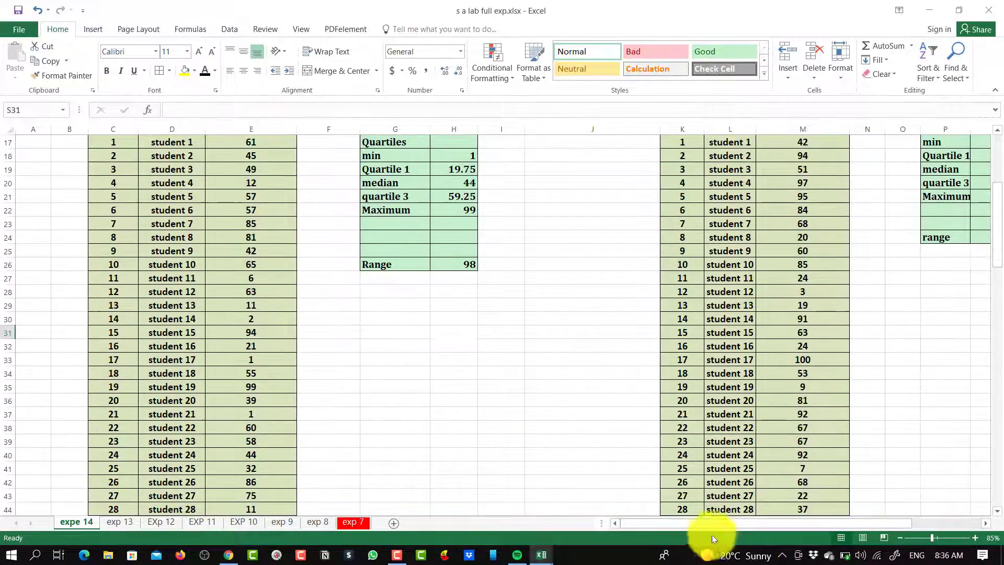
drag(710, 523, 781, 518)
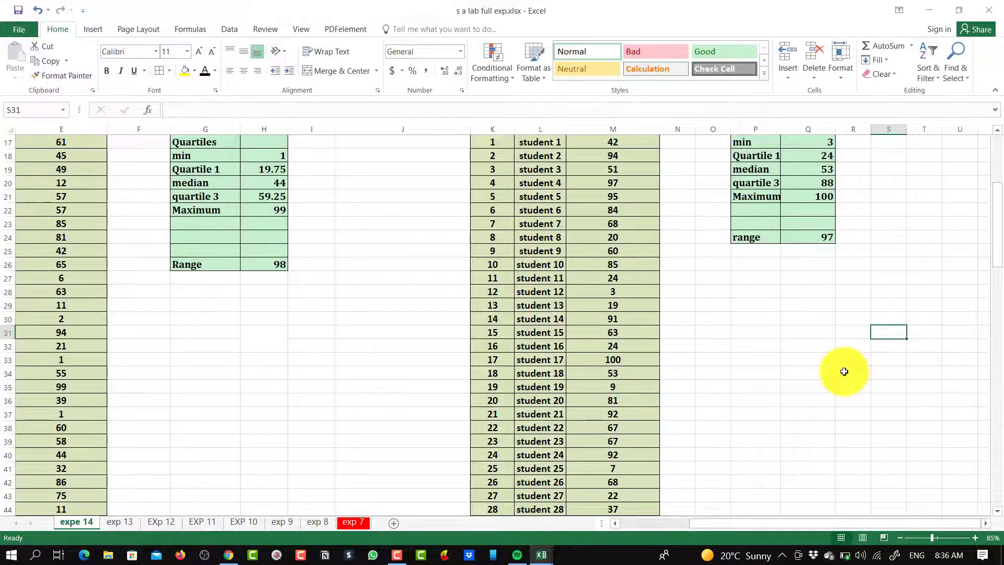
scroll(844, 371, up, 2)
click(840, 444)
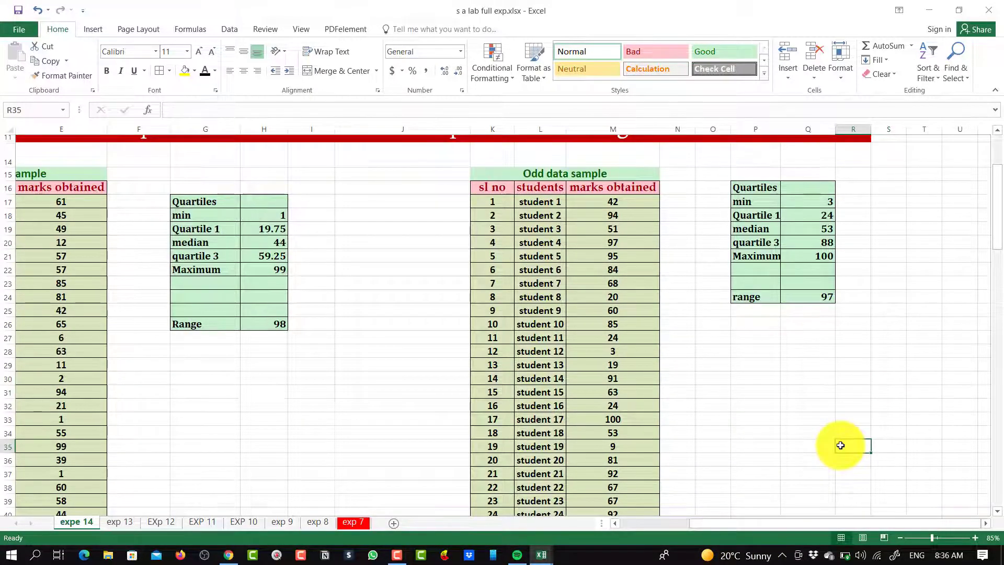